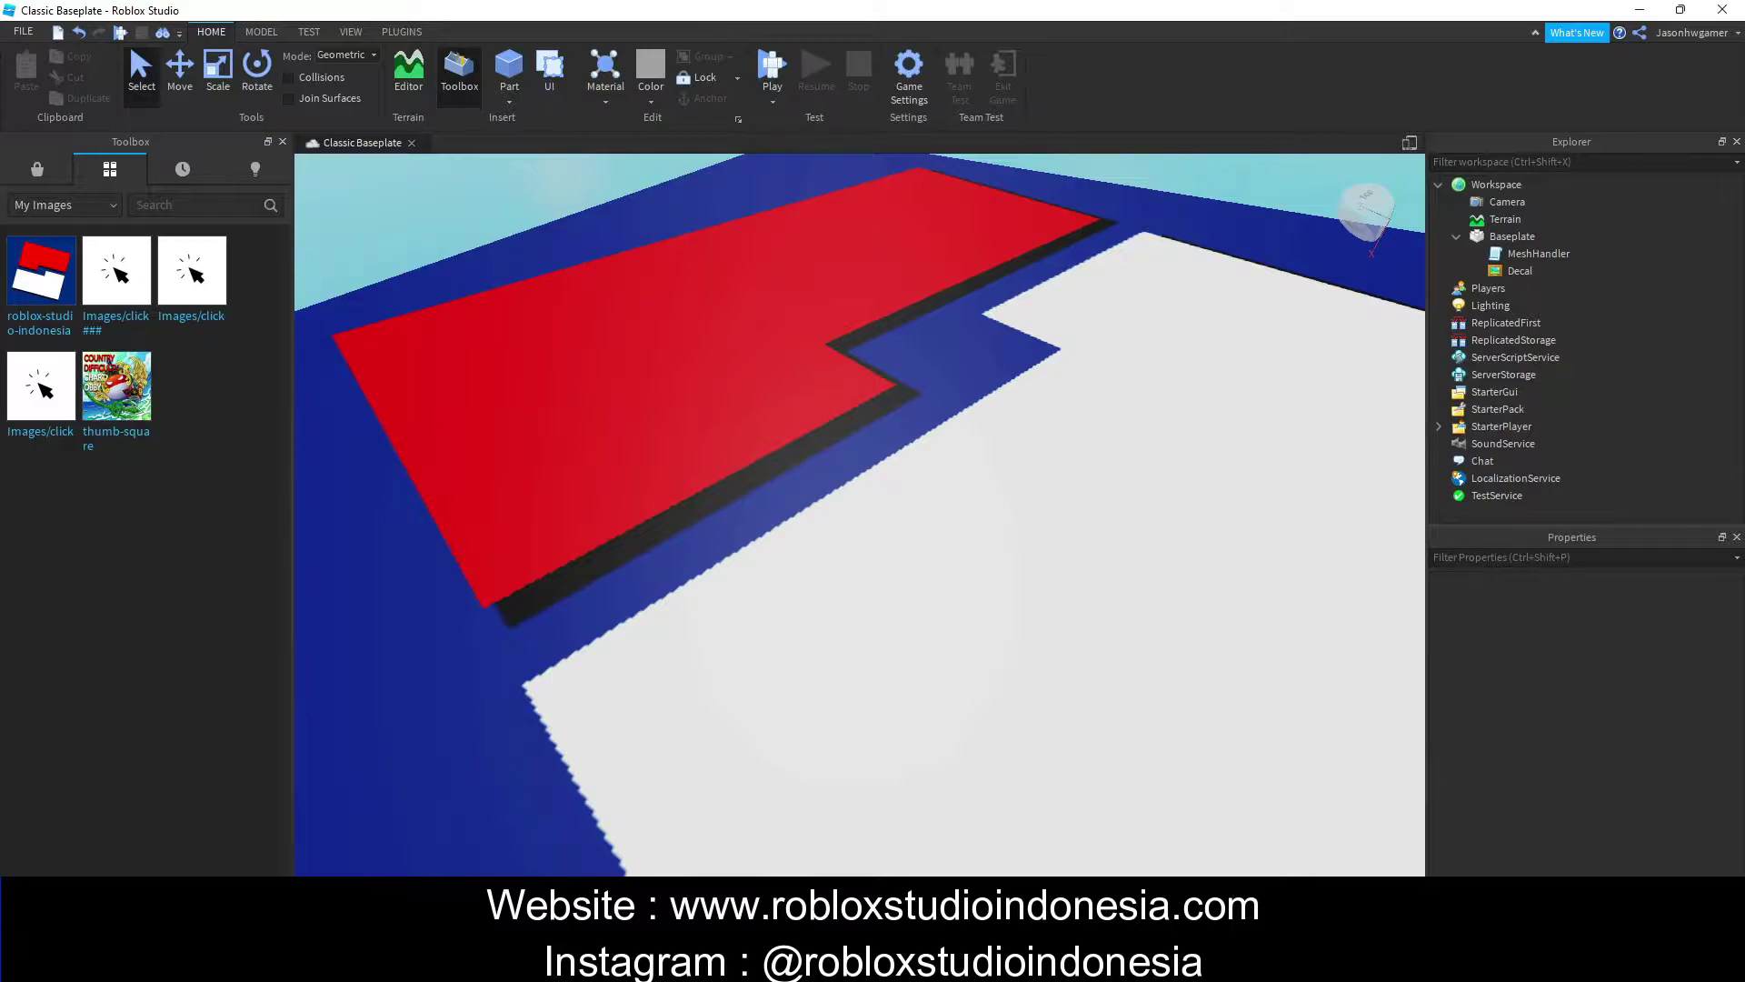
# Switch to Chrome and open the Decals page among your creations on the Roblox website.
pyautogui.moveTo(952, 797); pyautogui.dragTo(983, 716, button='right')
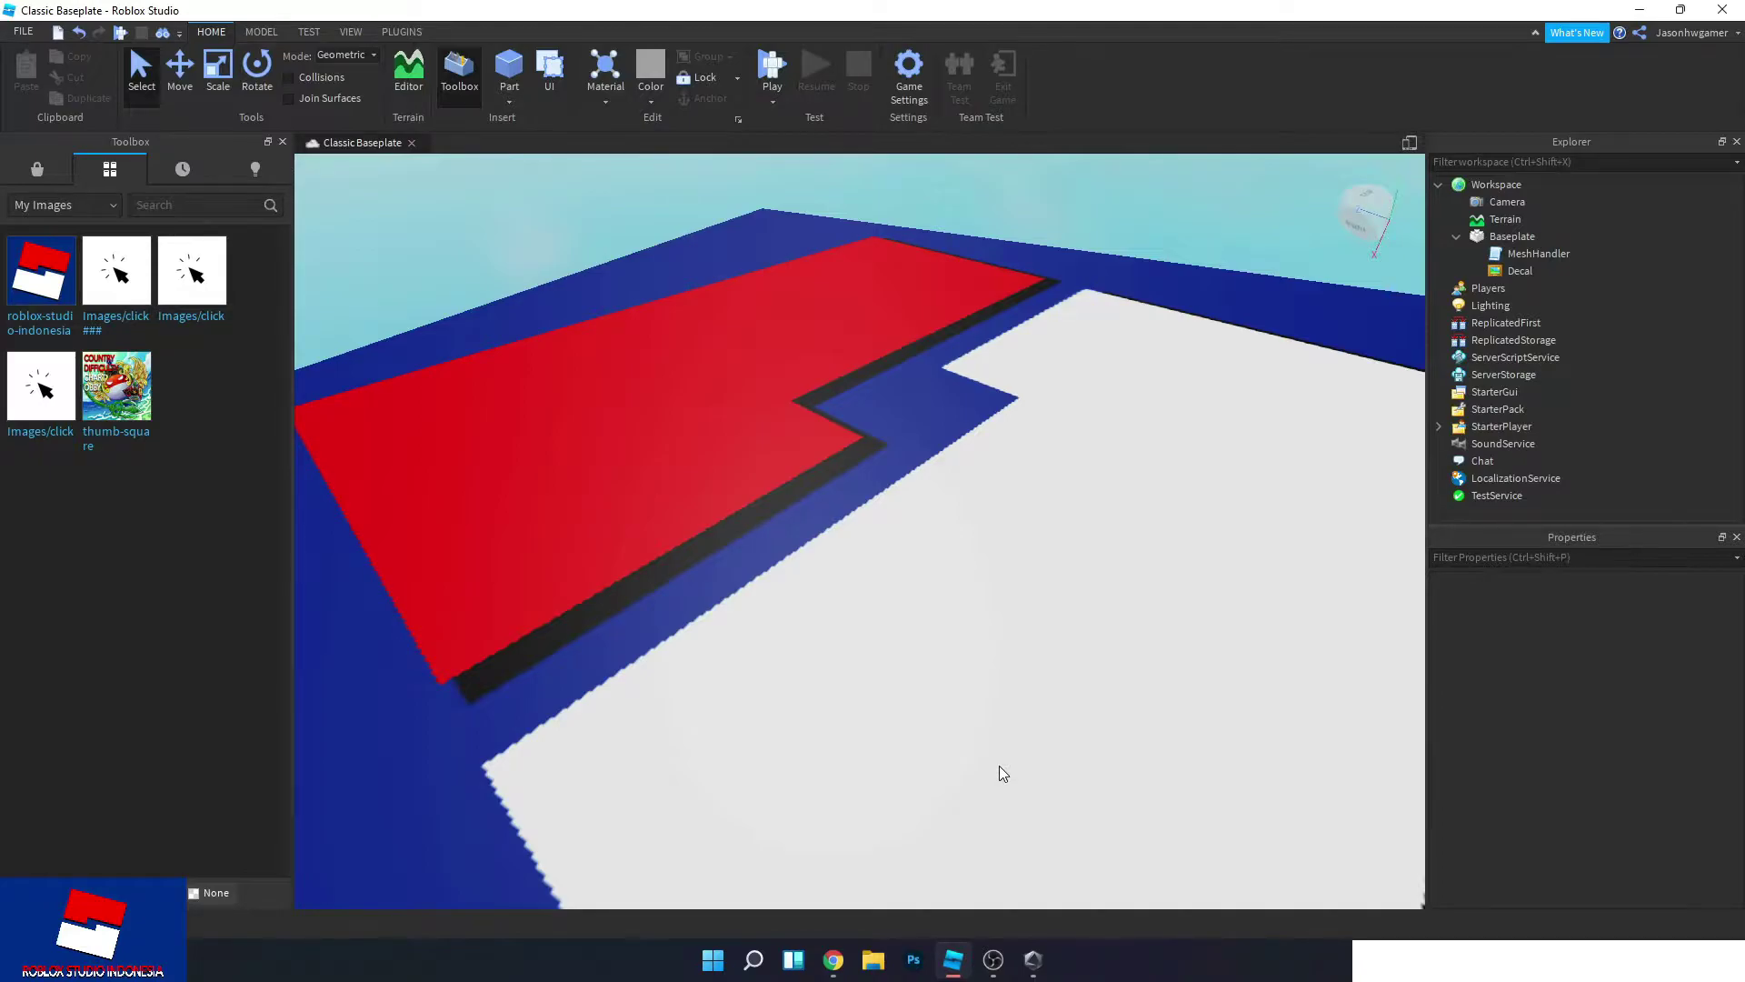
pyautogui.click(833, 958)
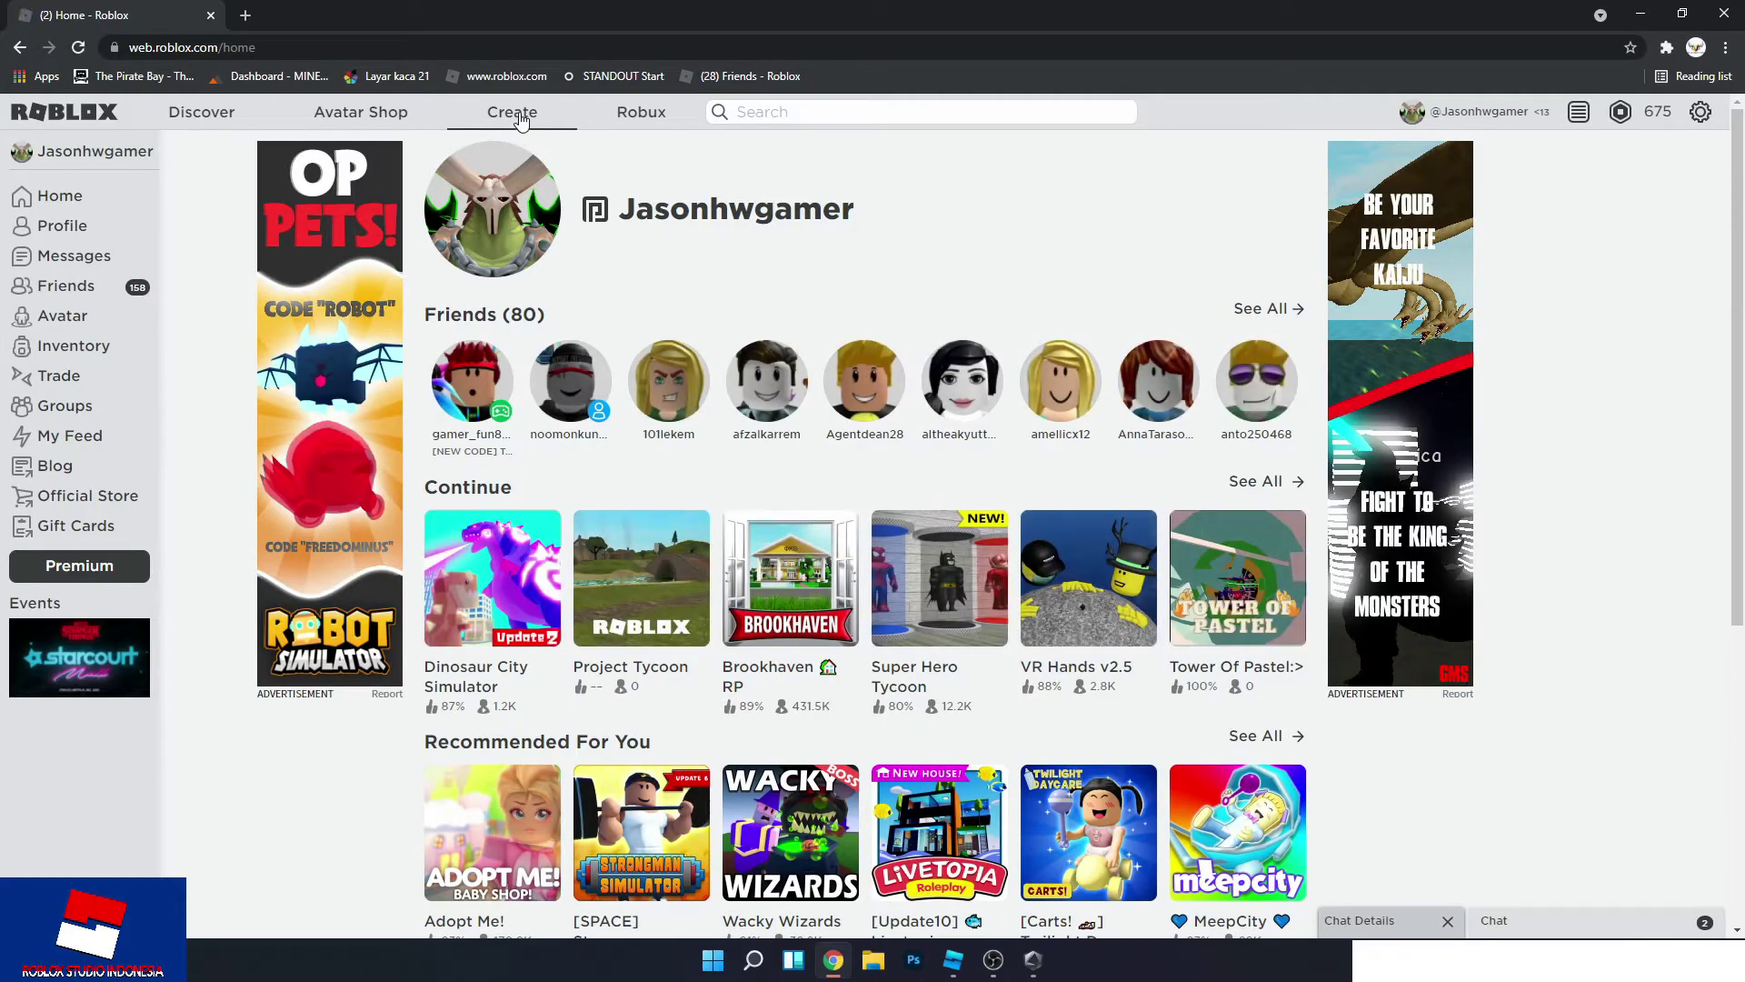
pyautogui.click(521, 119)
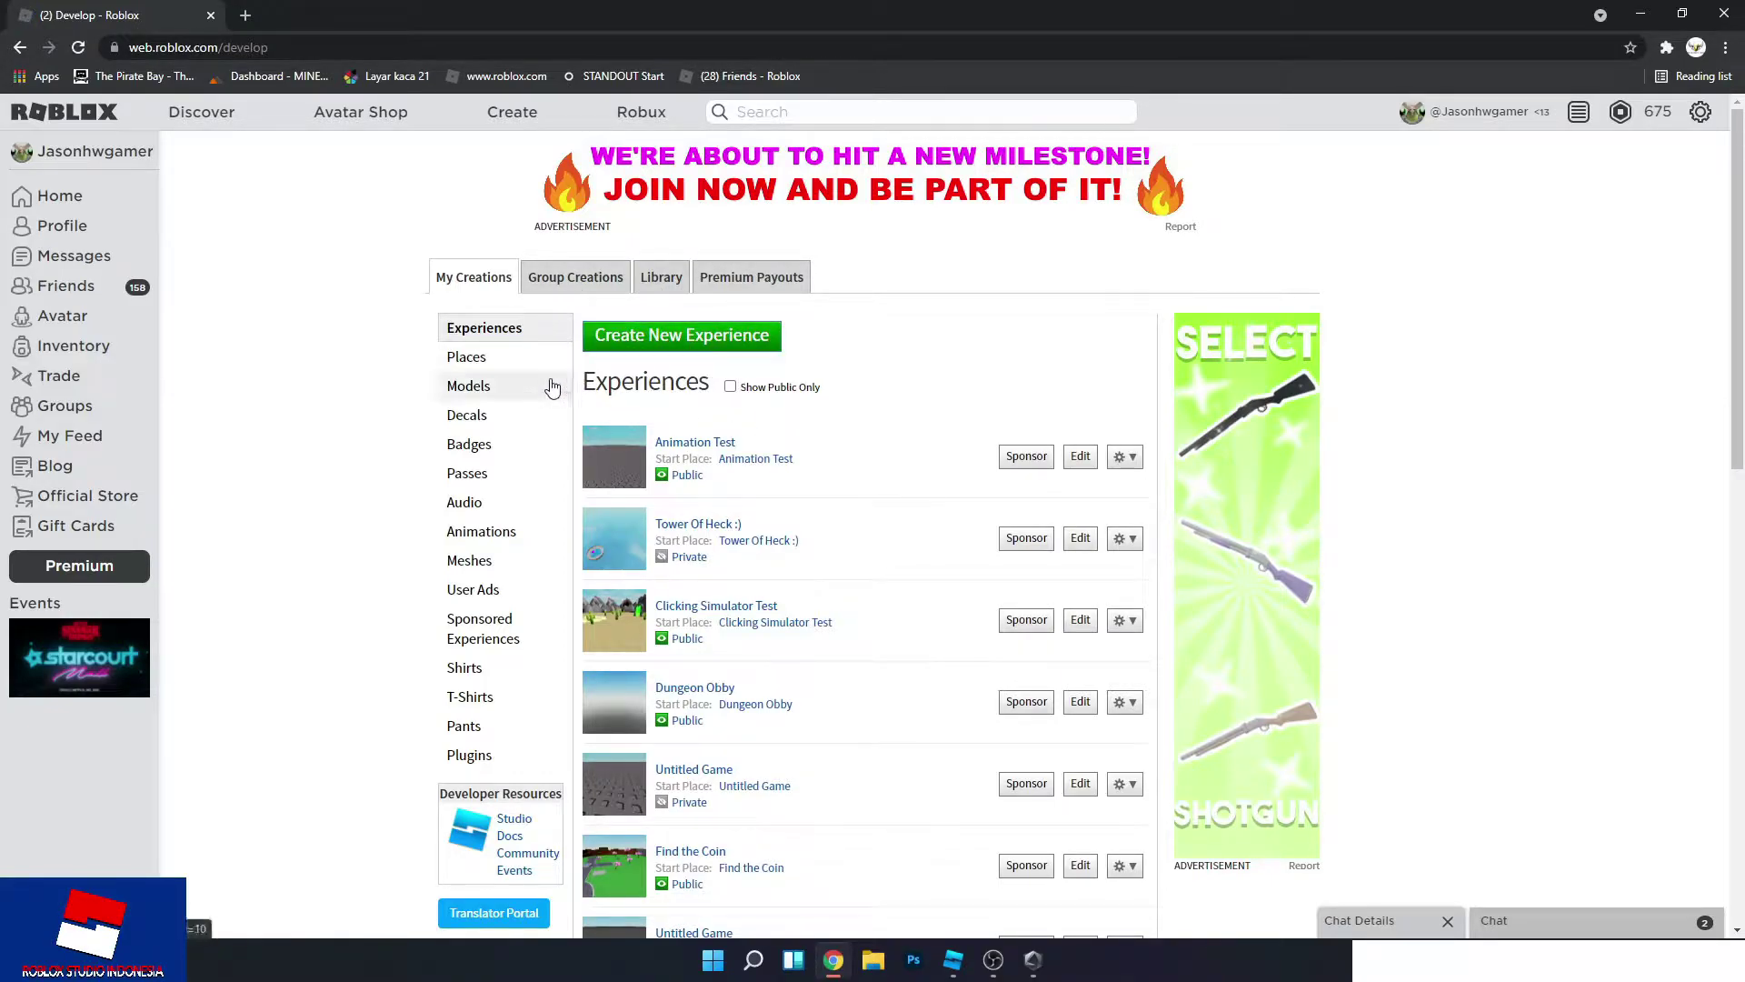
pyautogui.click(483, 423)
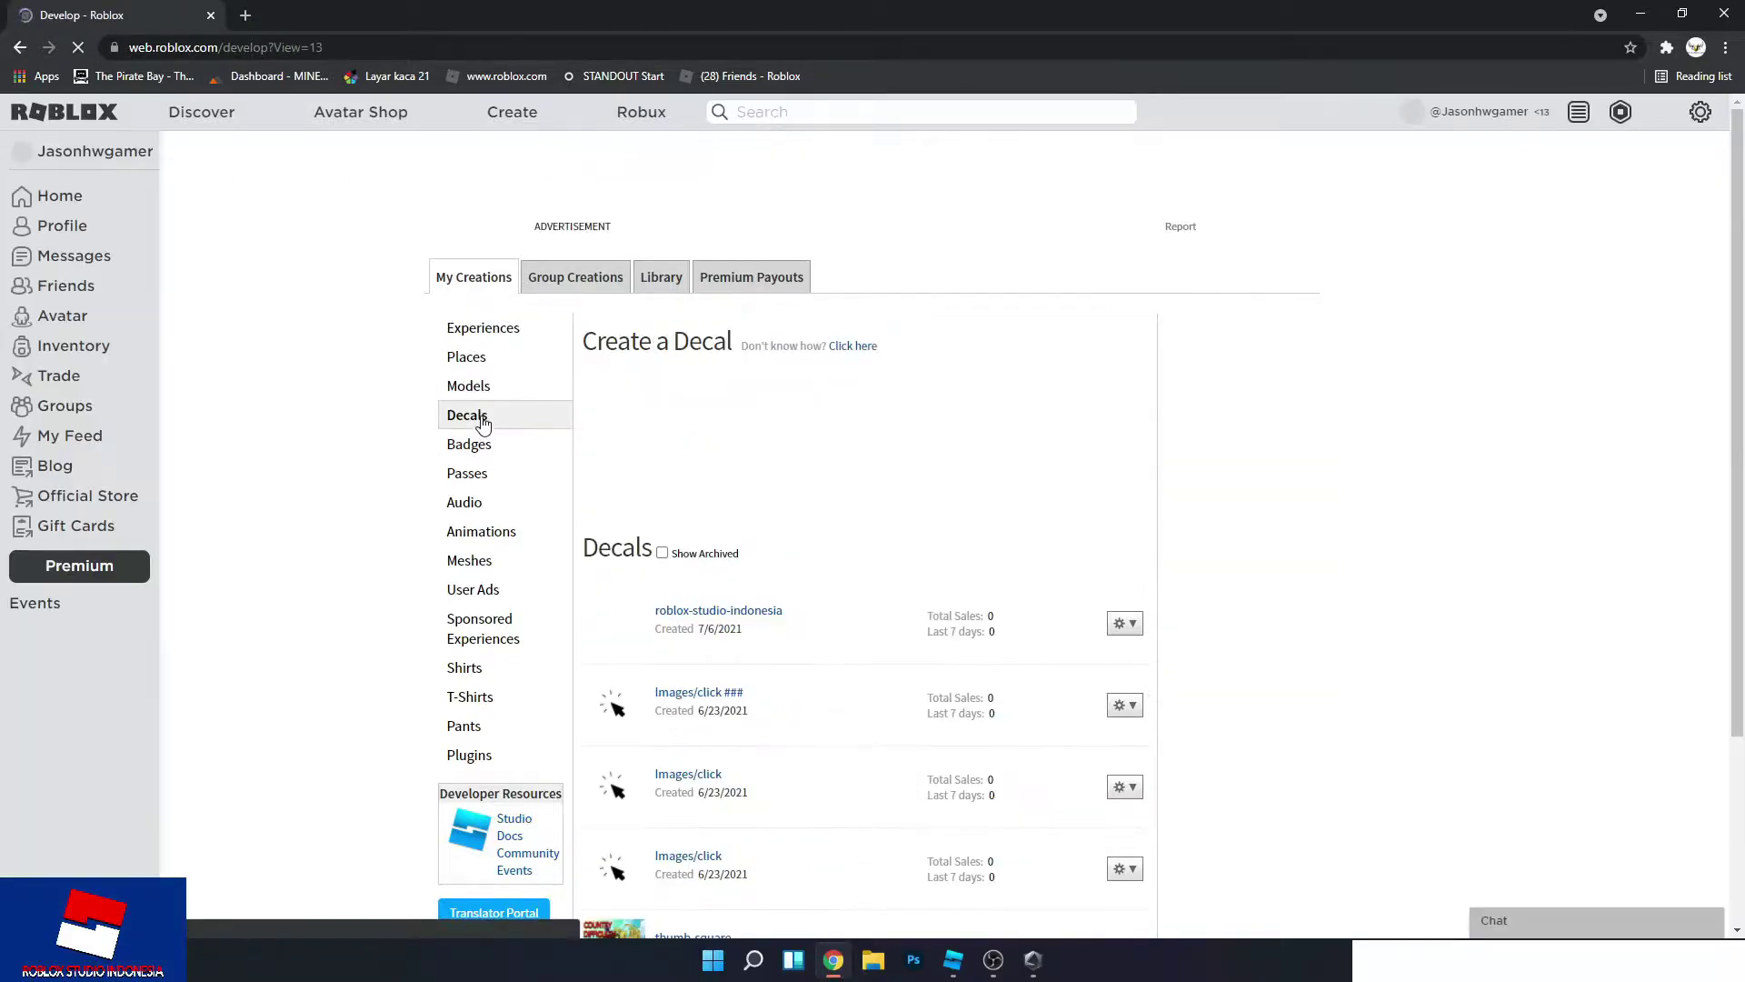
pyautogui.scroll(-2, 331, 429)
pyautogui.scroll(2, 332, 429)
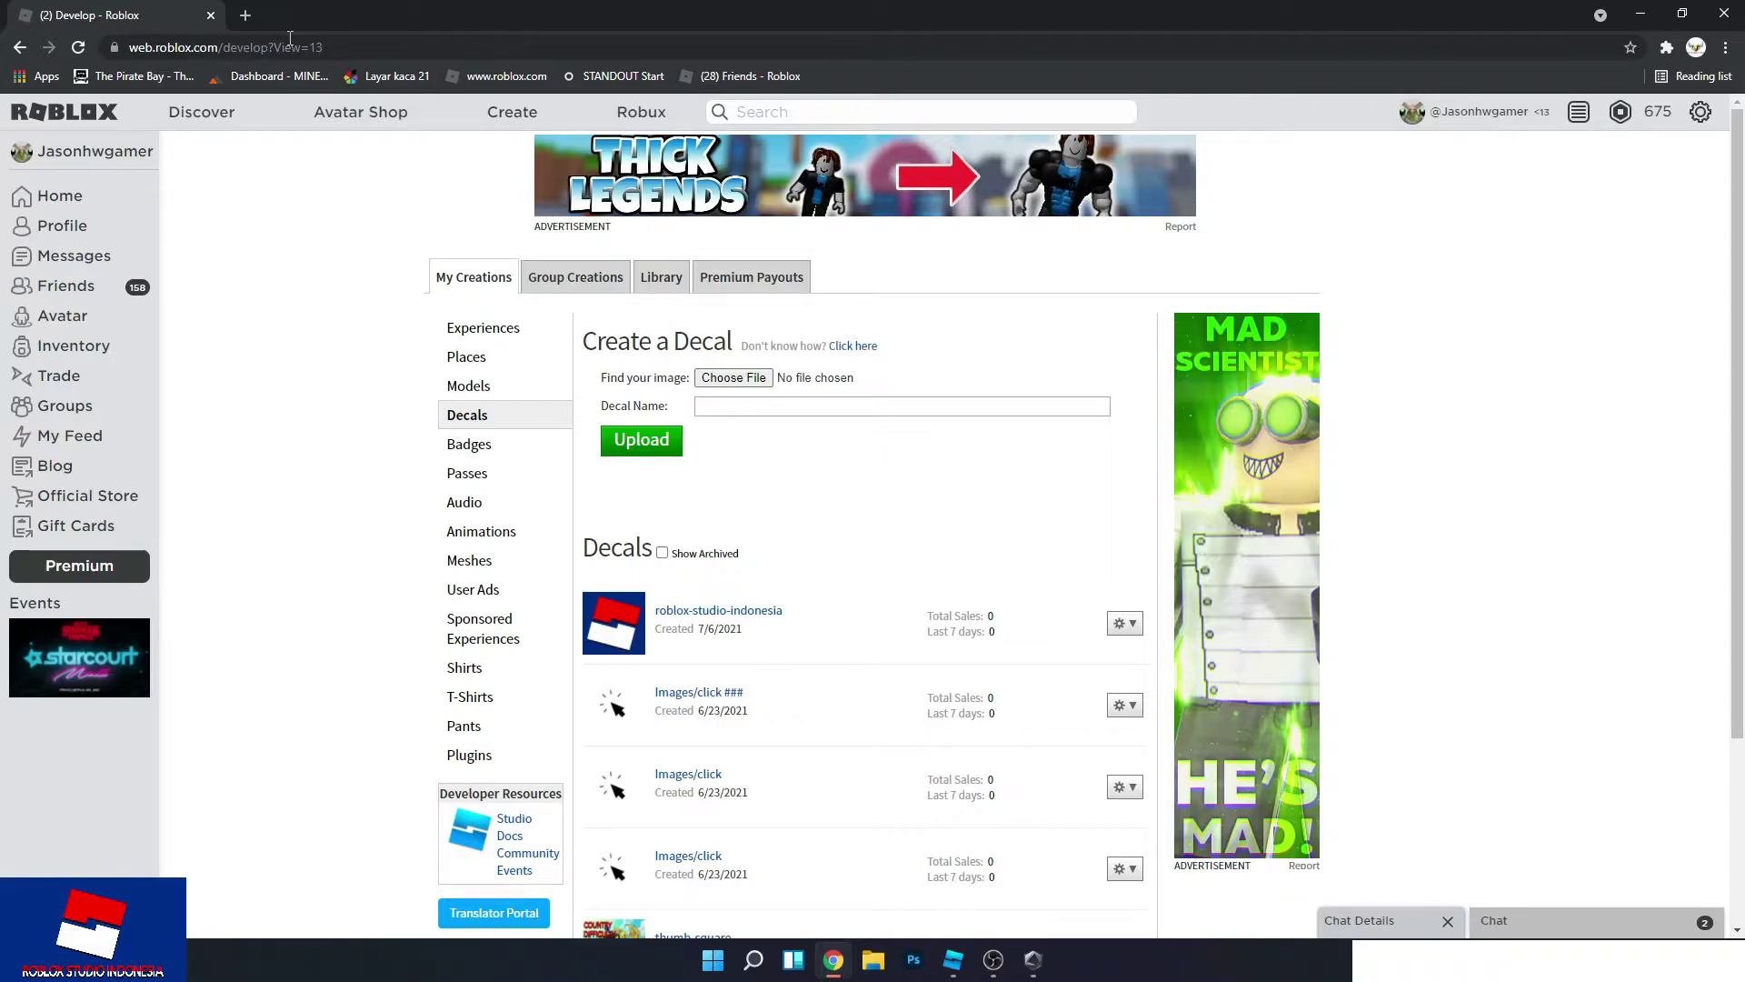
# Search Google for "labyrinth map" in a new browser tab and show the image results.
pyautogui.click(245, 14)
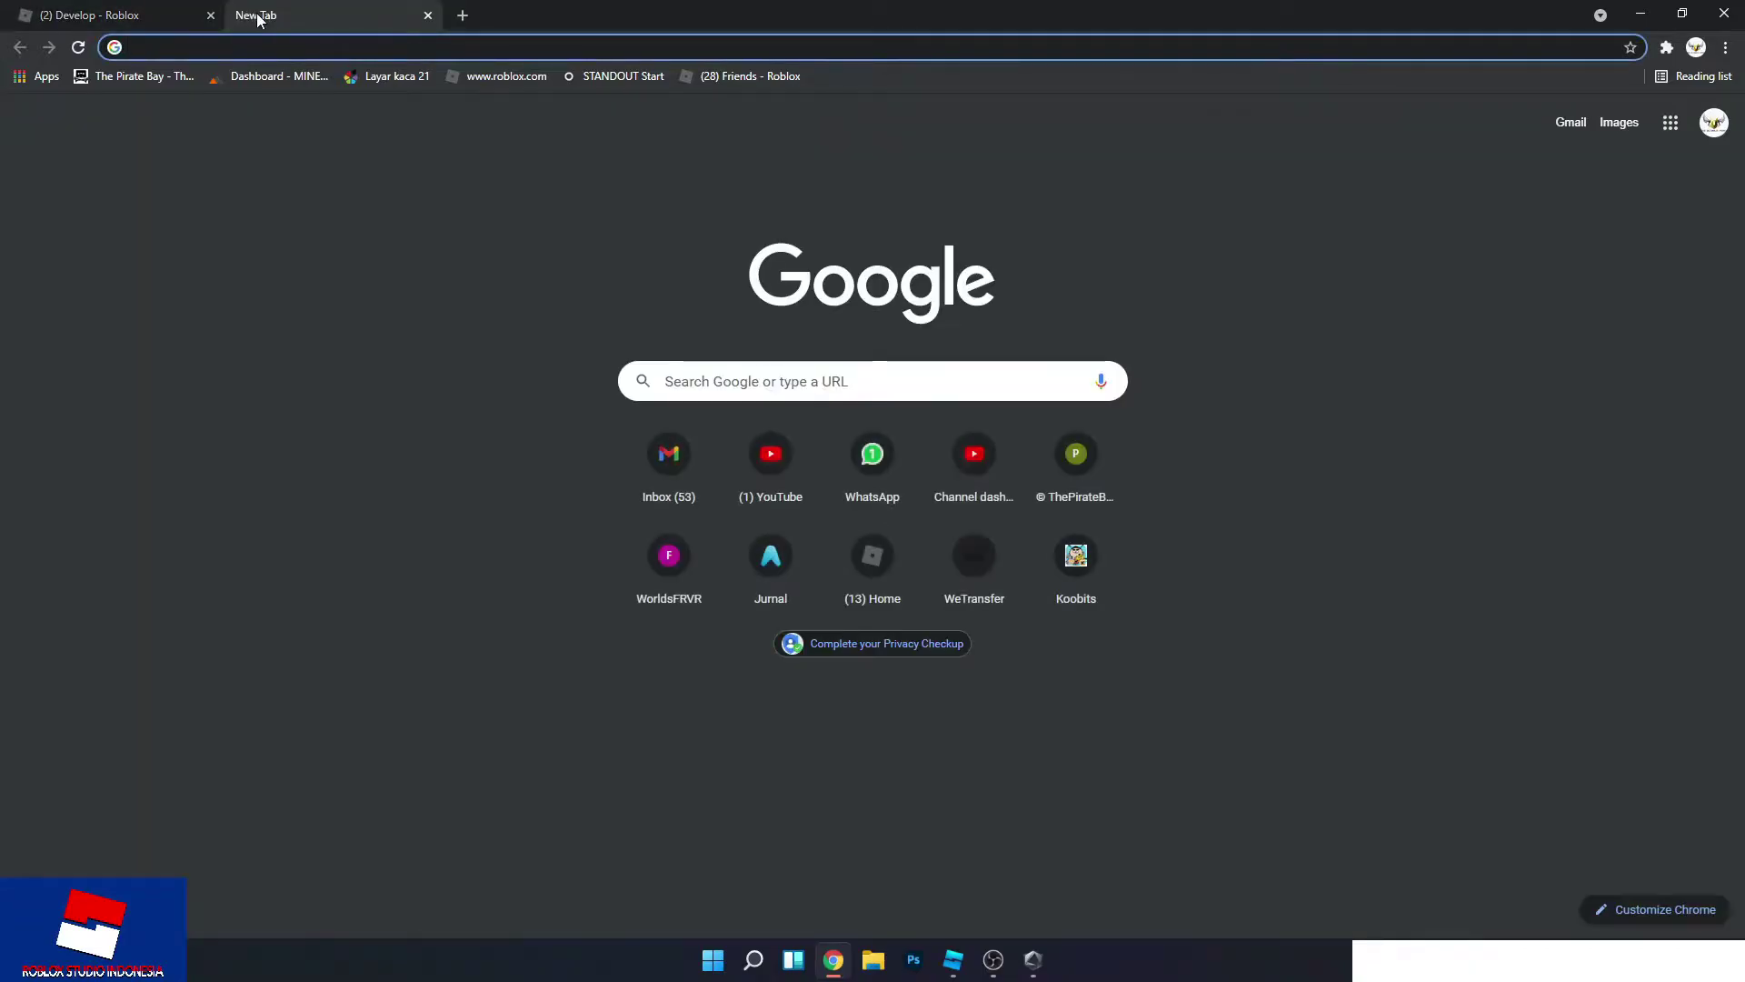
pyautogui.write('labyrinth map')
pyautogui.press('Return')
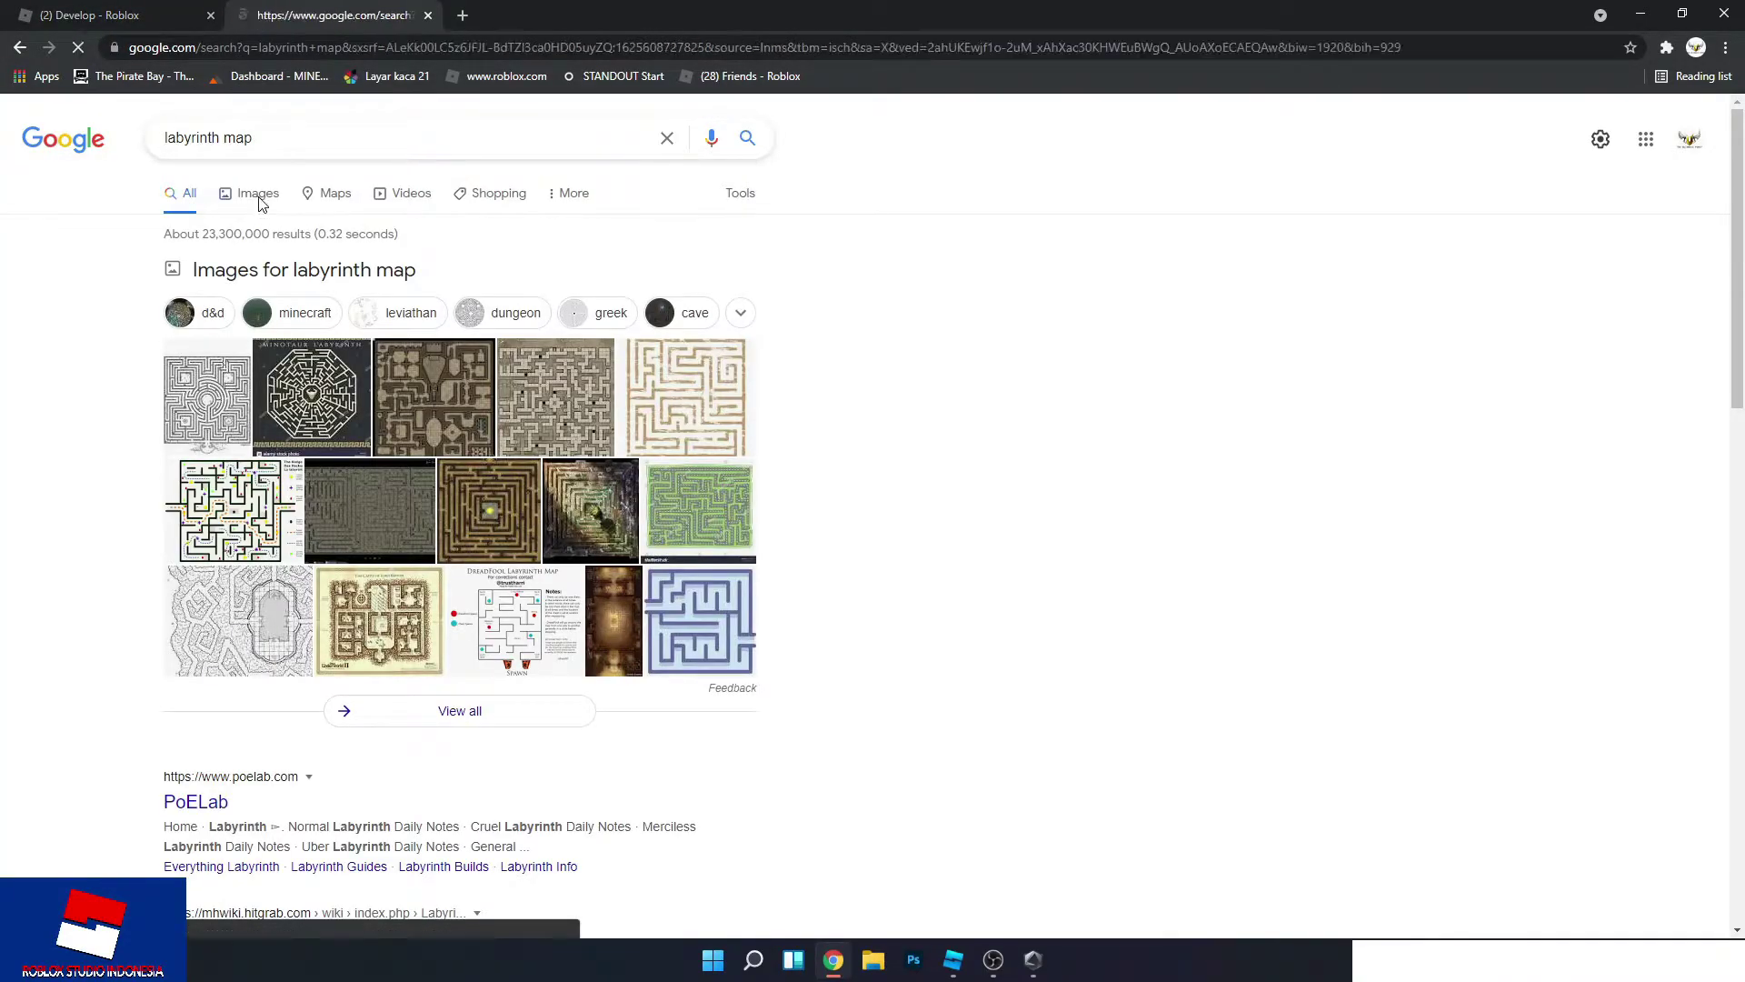
pyautogui.click(259, 196)
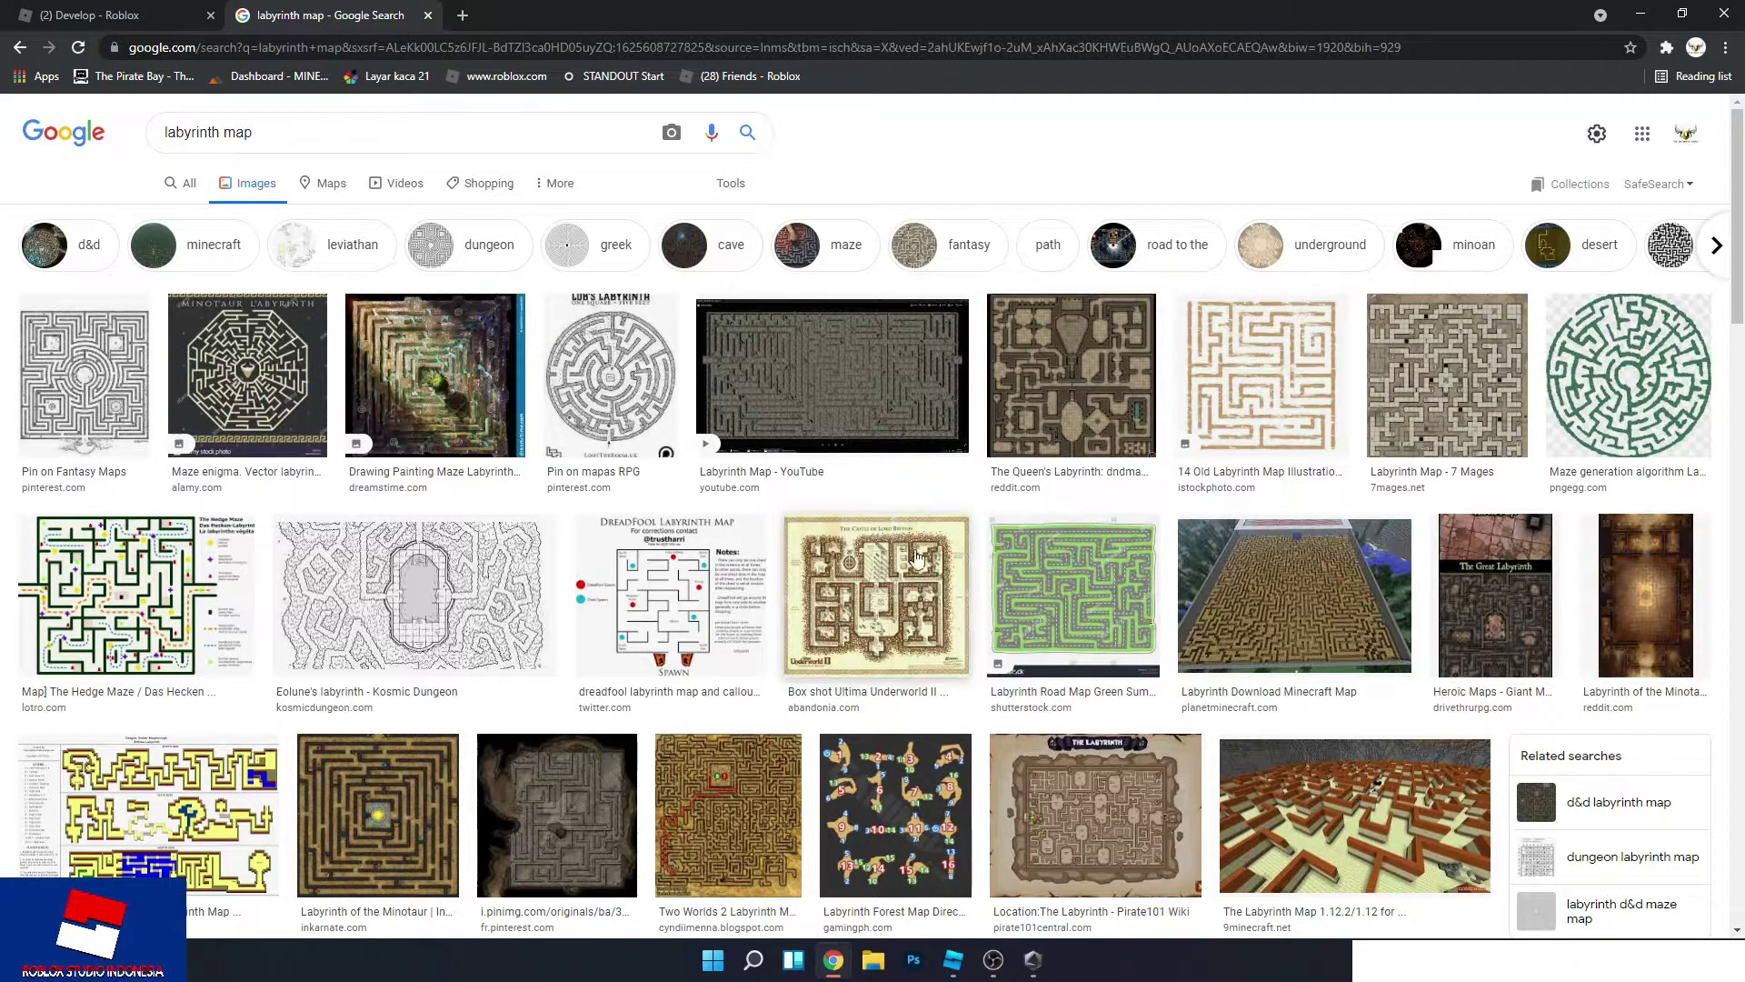
pyautogui.scroll(-4, 1082, 589)
pyautogui.scroll(-1, 1082, 589)
pyautogui.scroll(5, 1137, 509)
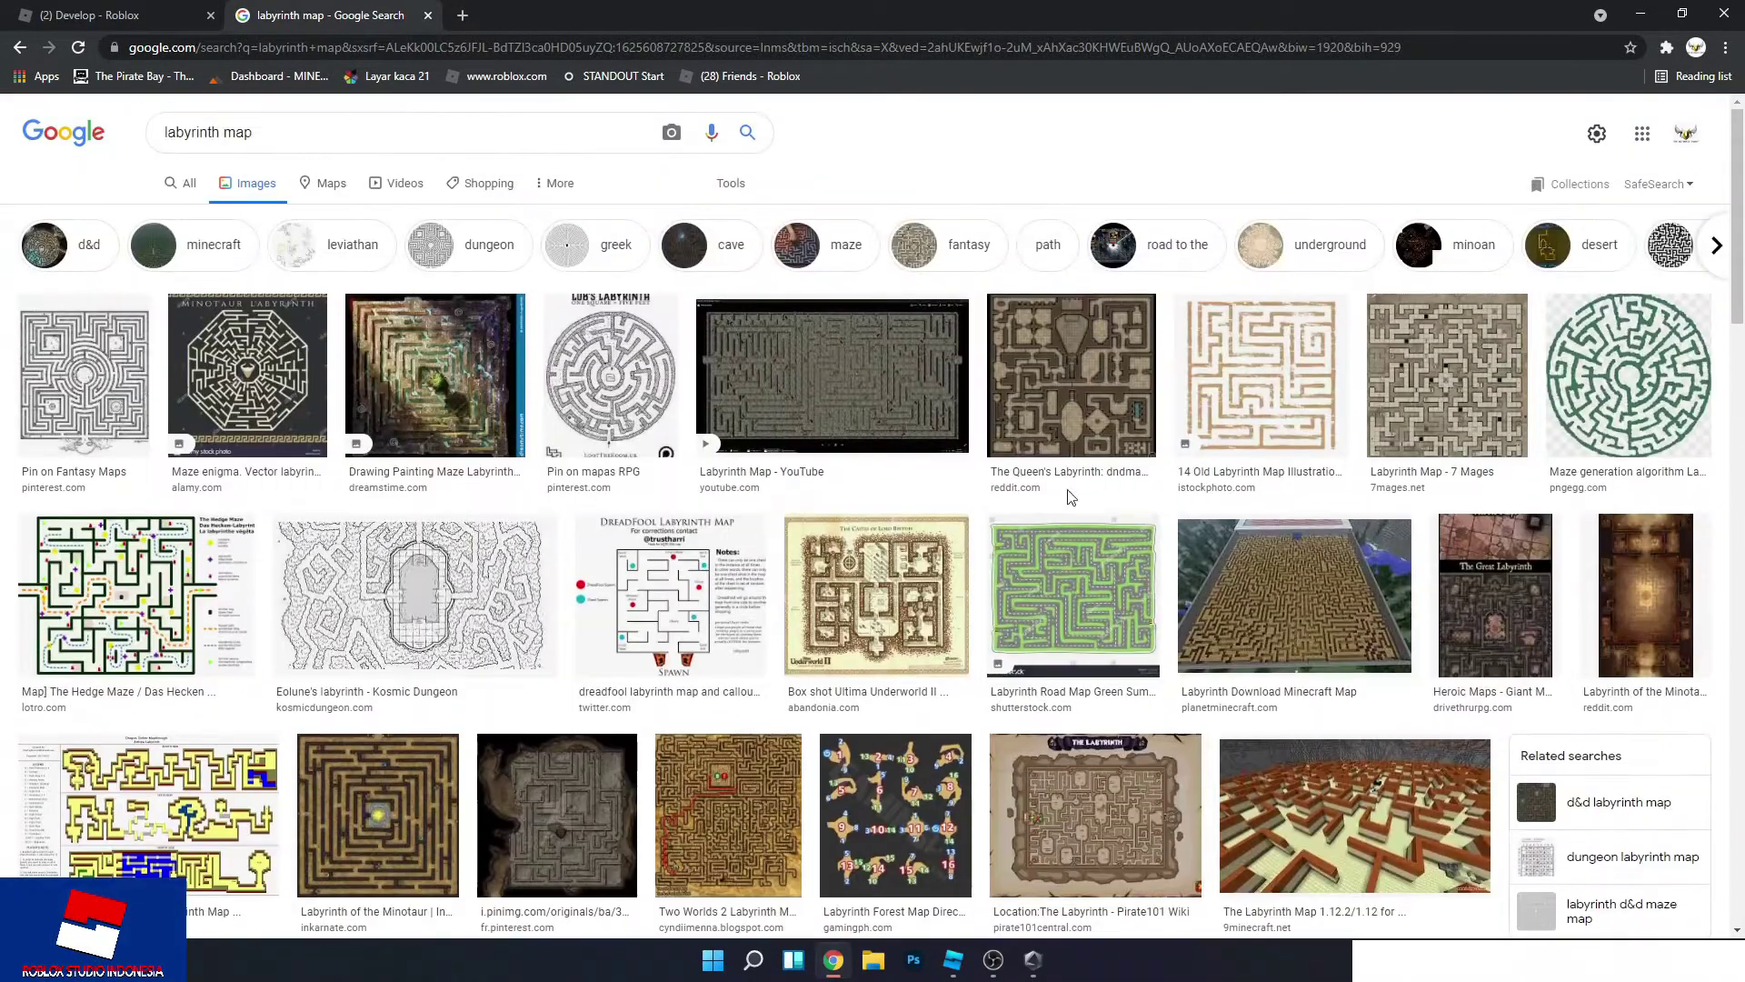
pyautogui.click(1202, 382)
pyautogui.rightClick(1236, 343)
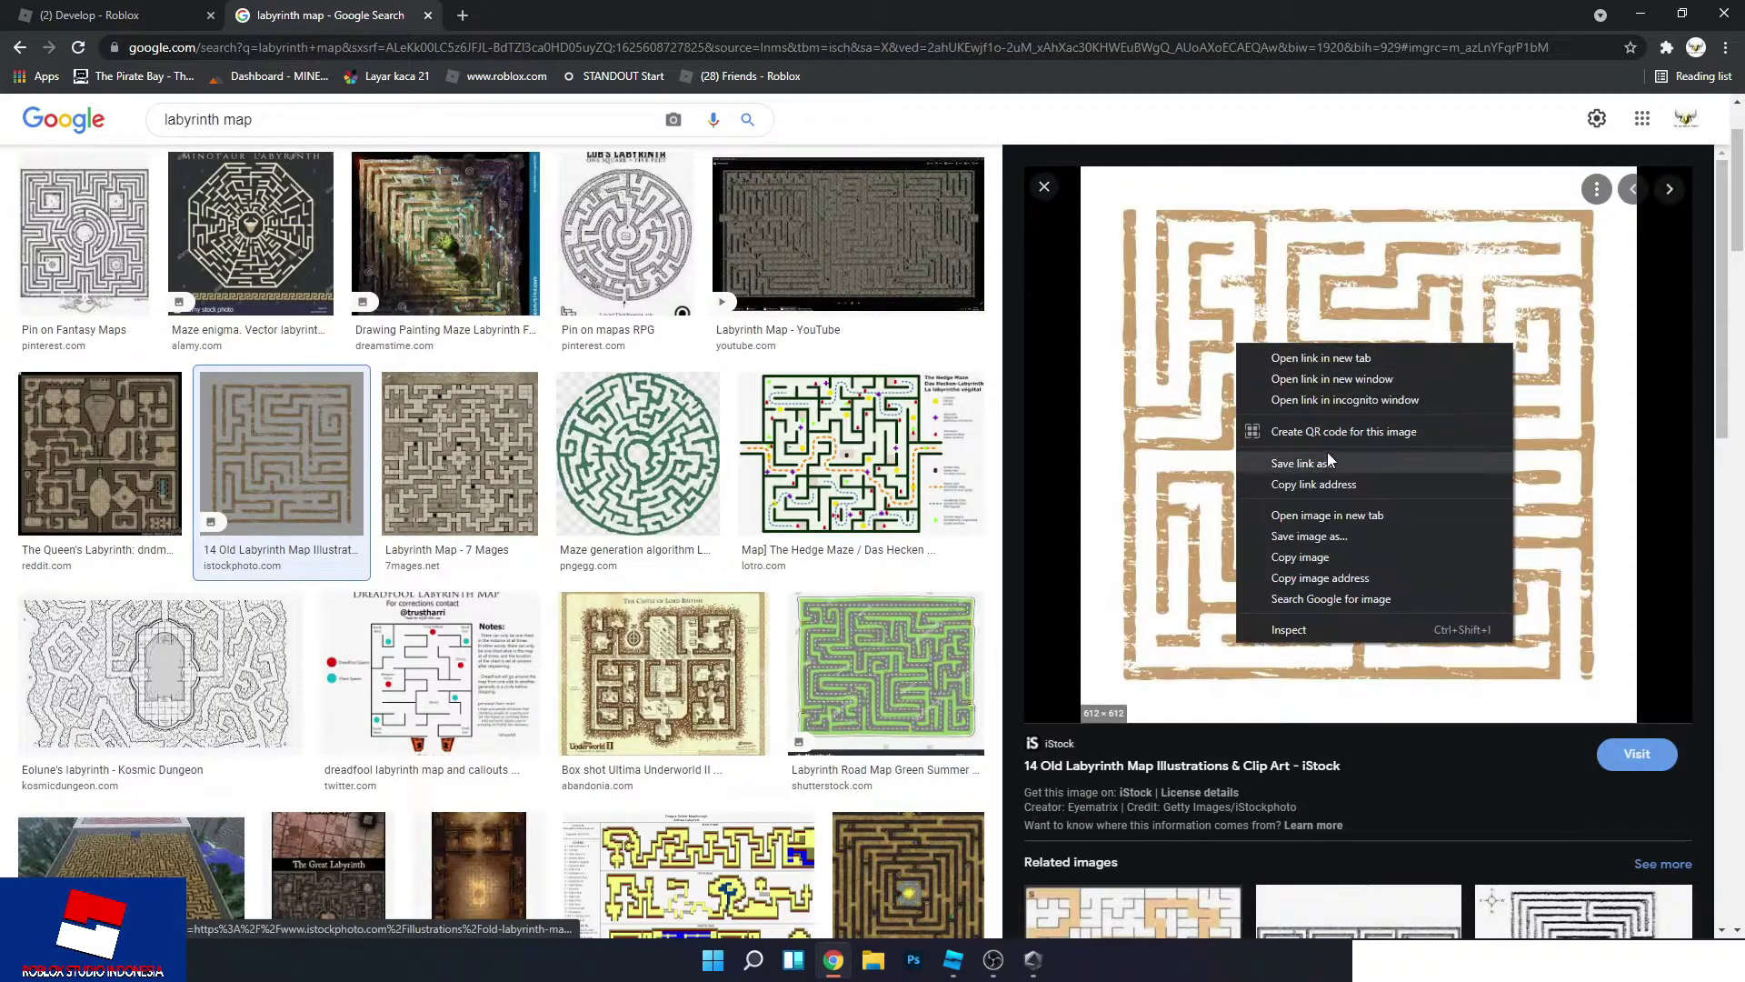
pyautogui.click(1328, 535)
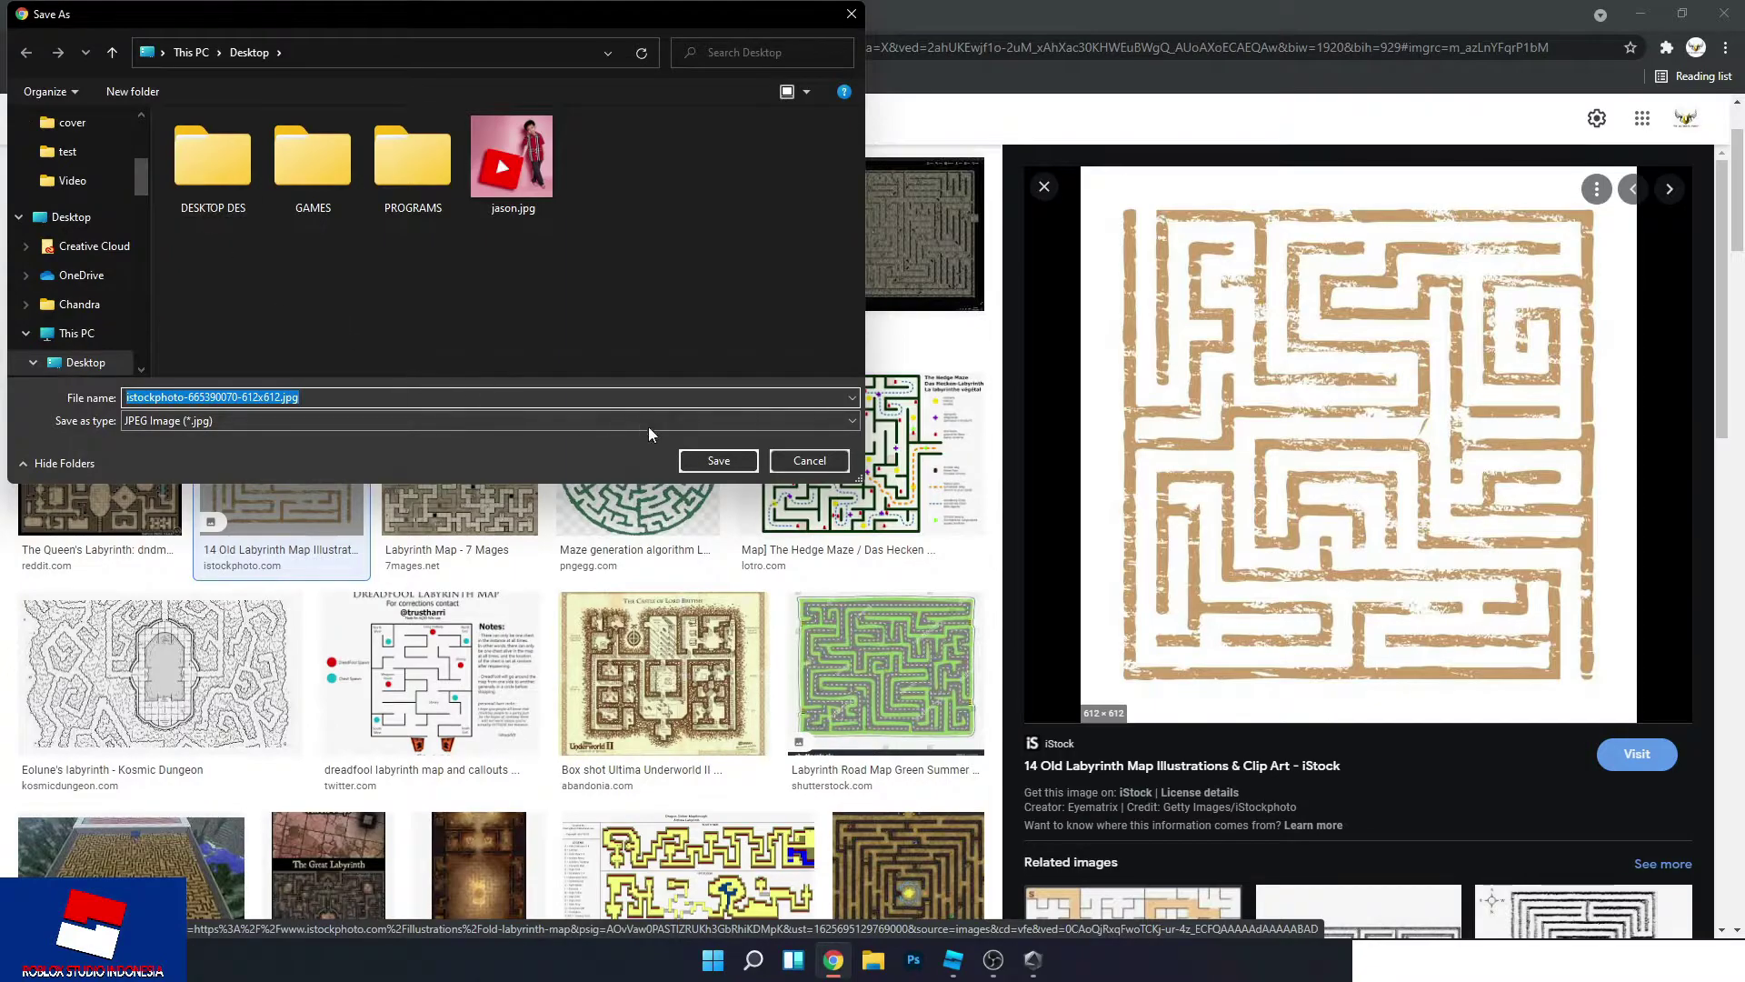
pyautogui.click(724, 462)
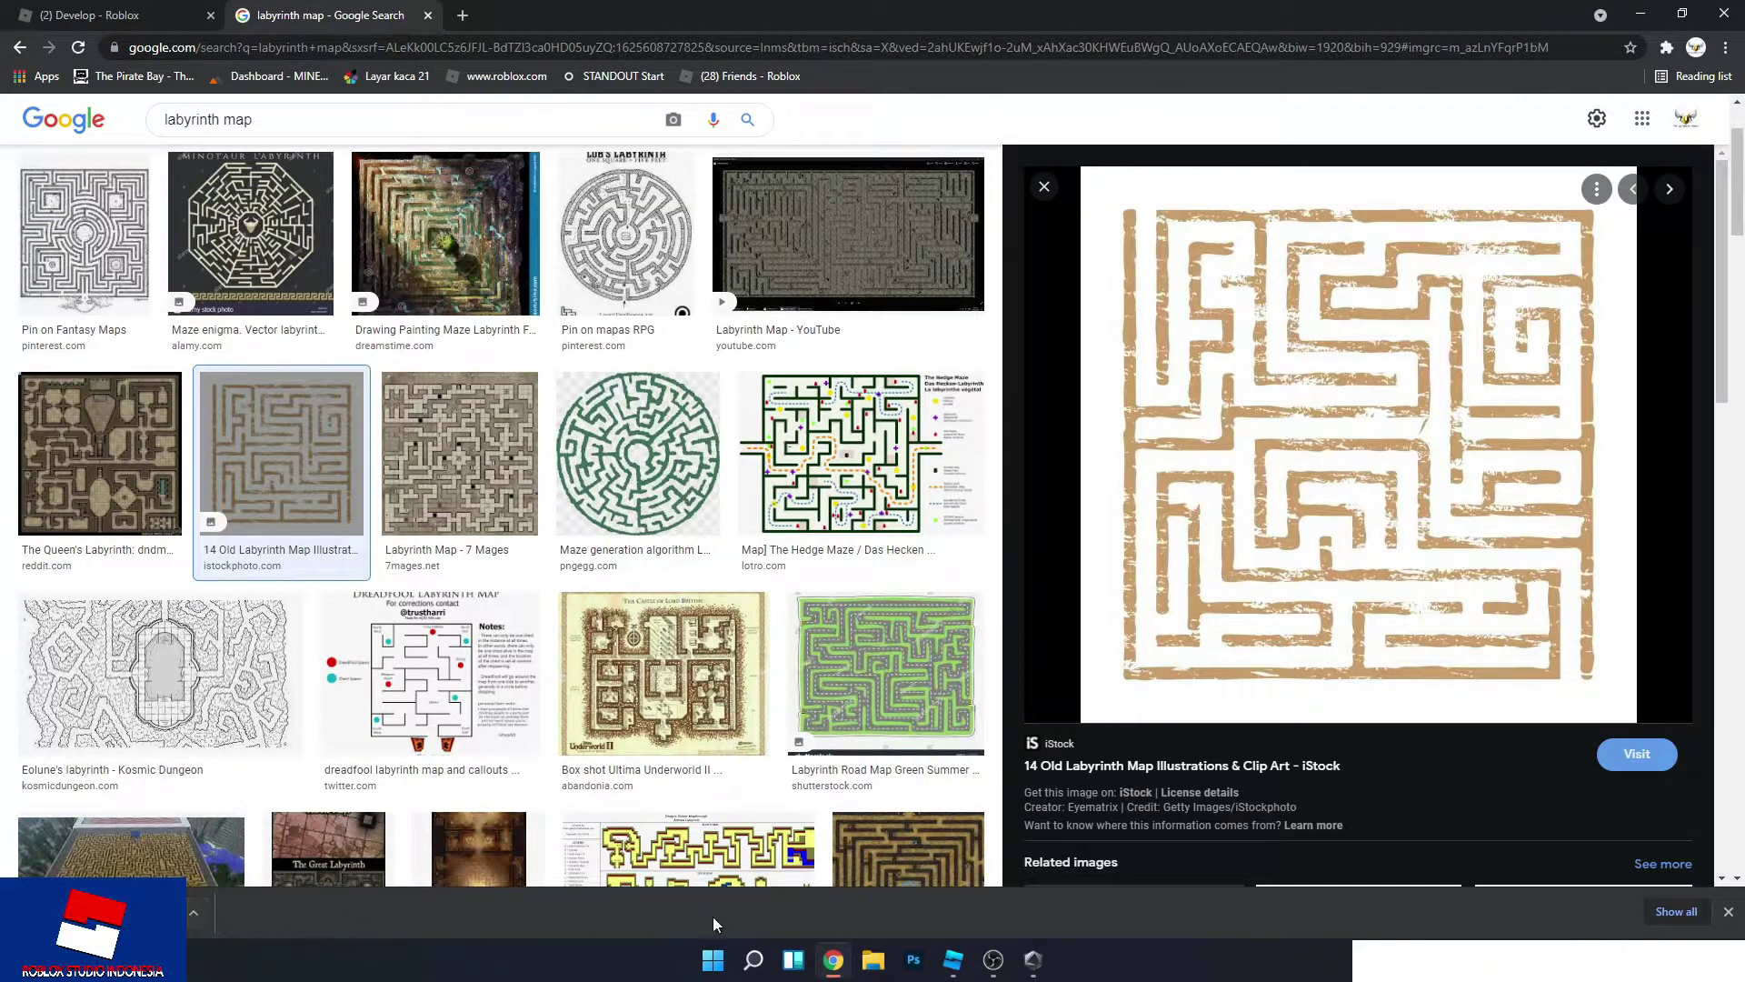
pyautogui.moveTo(836, 963)
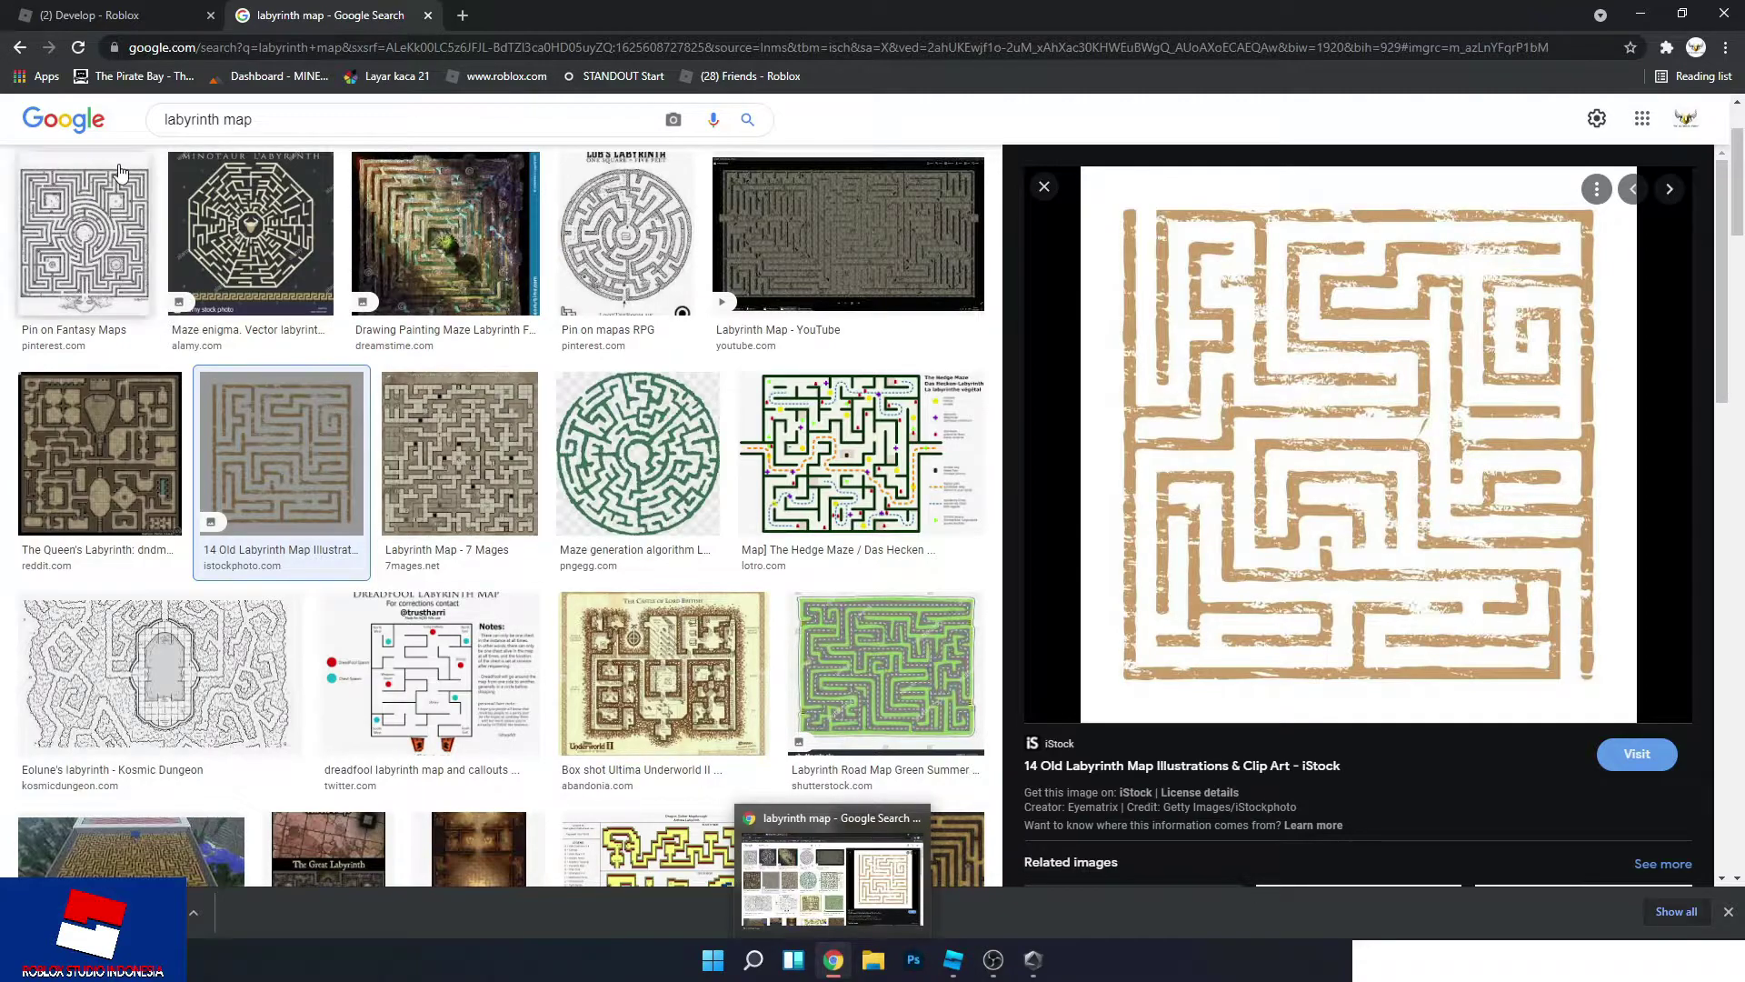
pyautogui.click(100, 16)
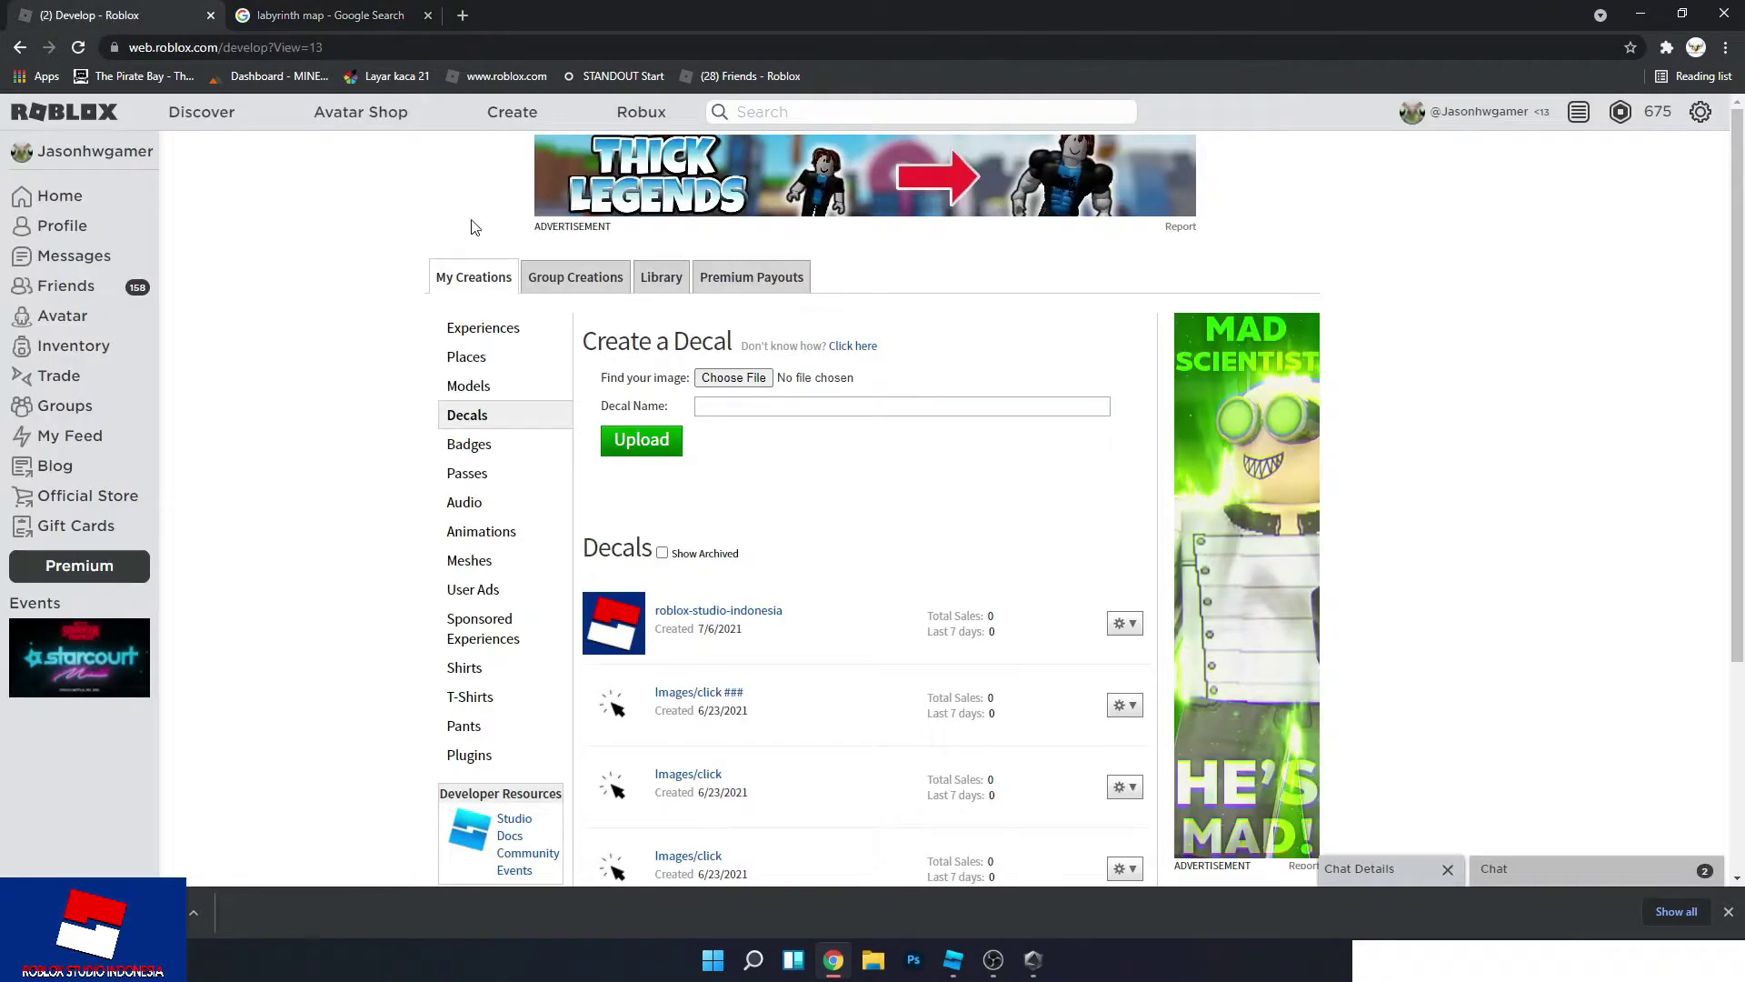
pyautogui.click(737, 380)
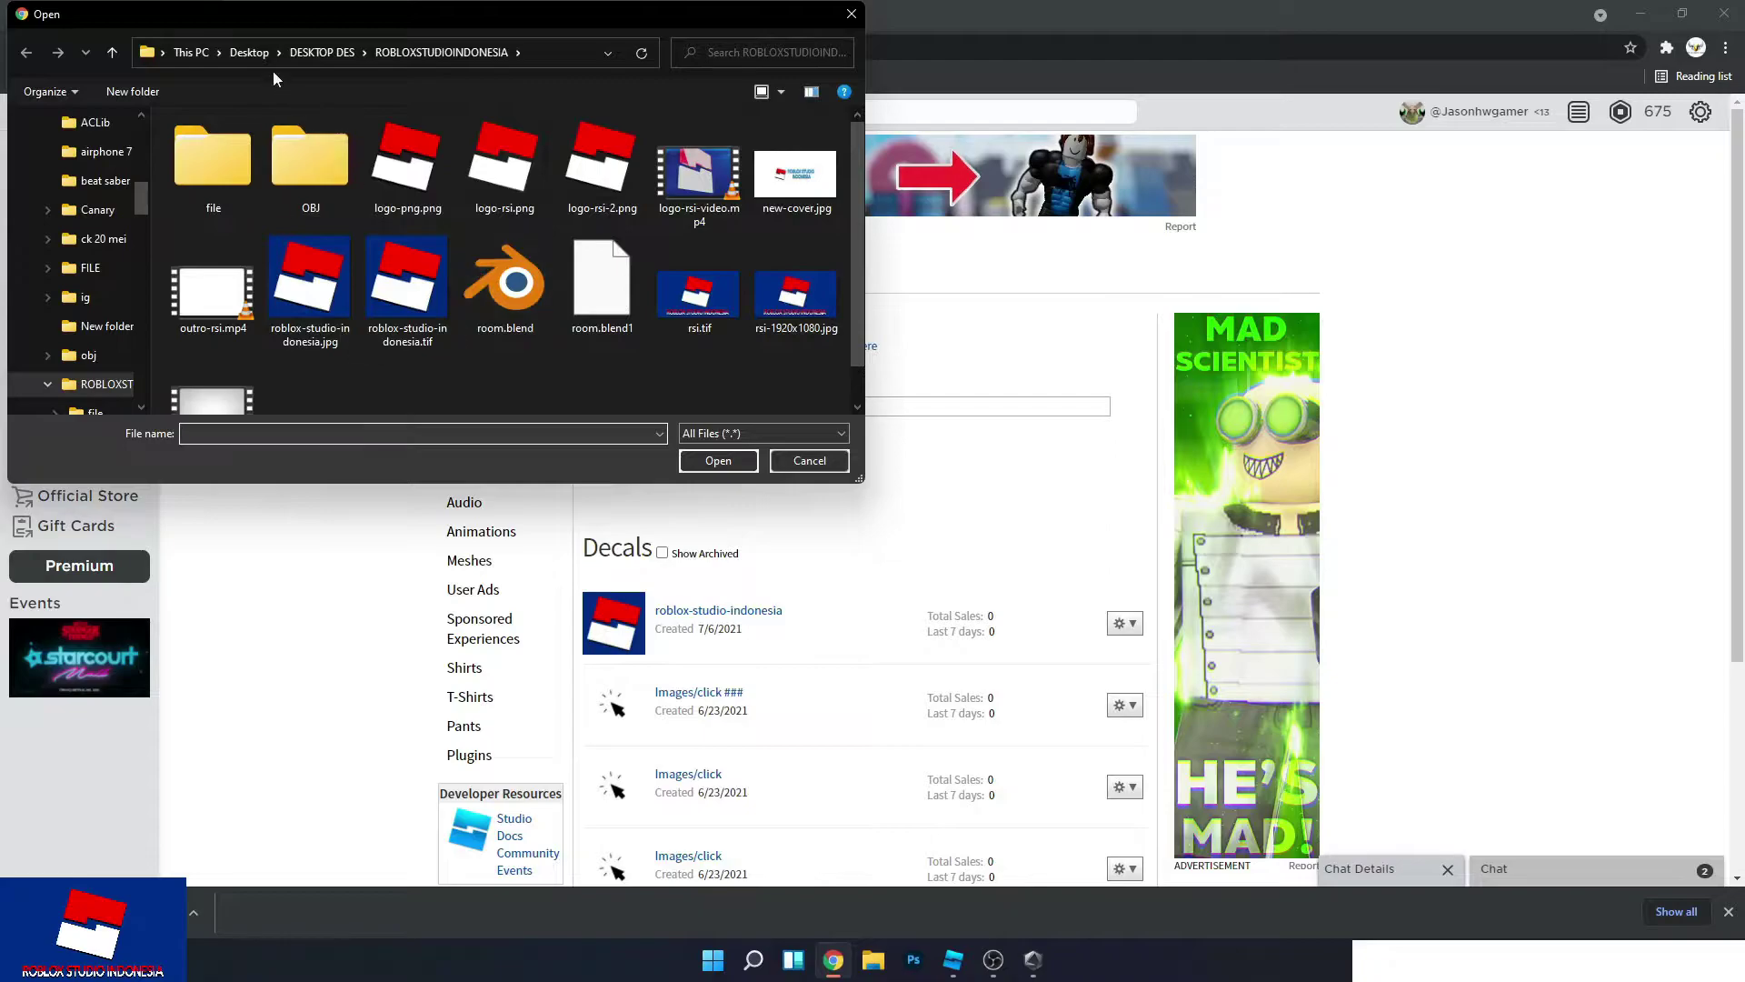
pyautogui.click(249, 52)
pyautogui.doubleClick(597, 167)
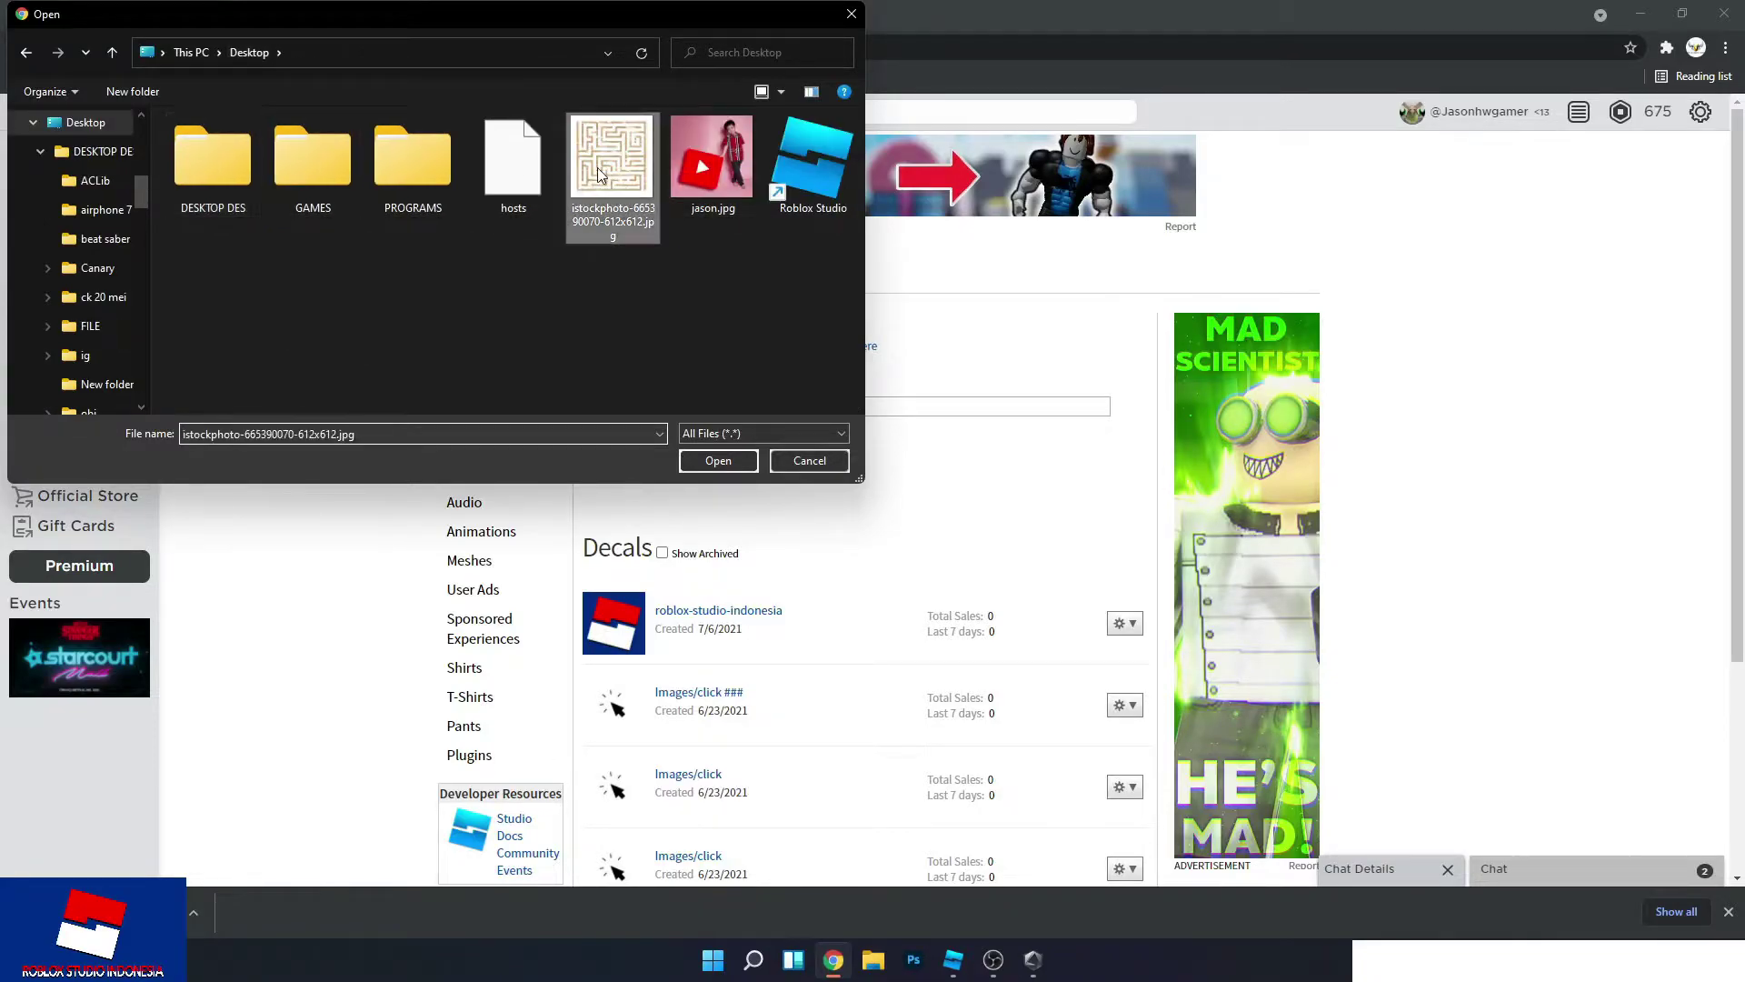
pyautogui.click(639, 441)
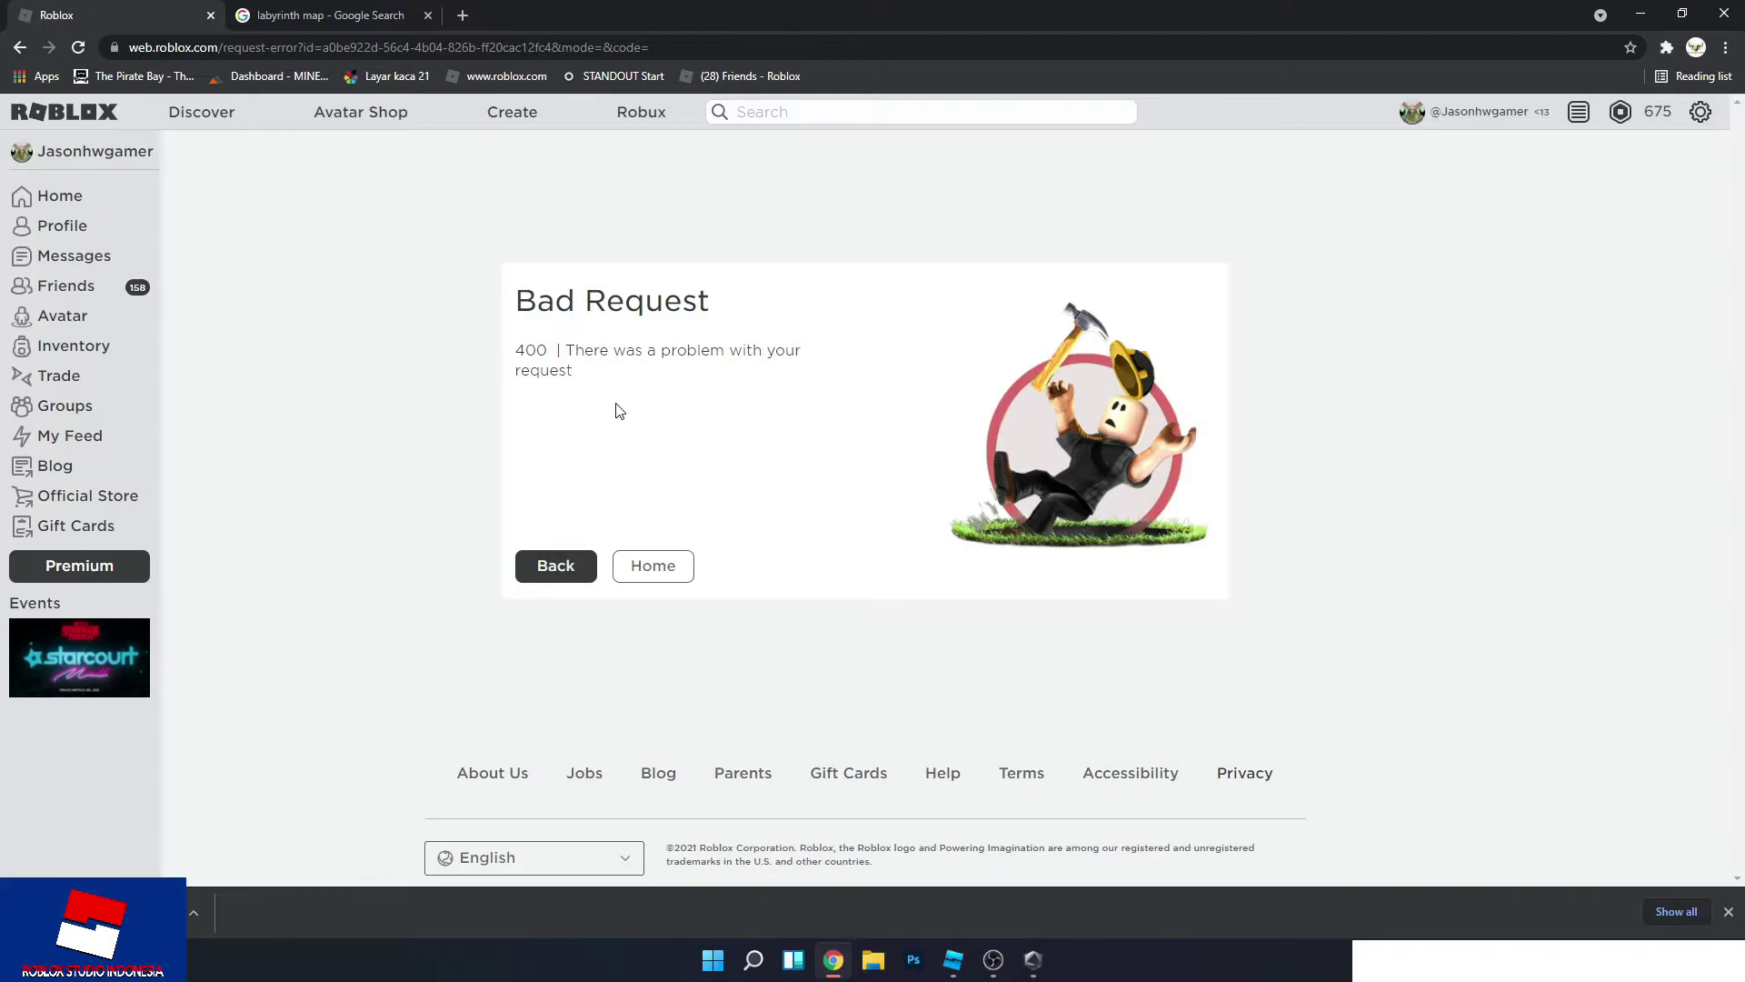
pyautogui.click(565, 566)
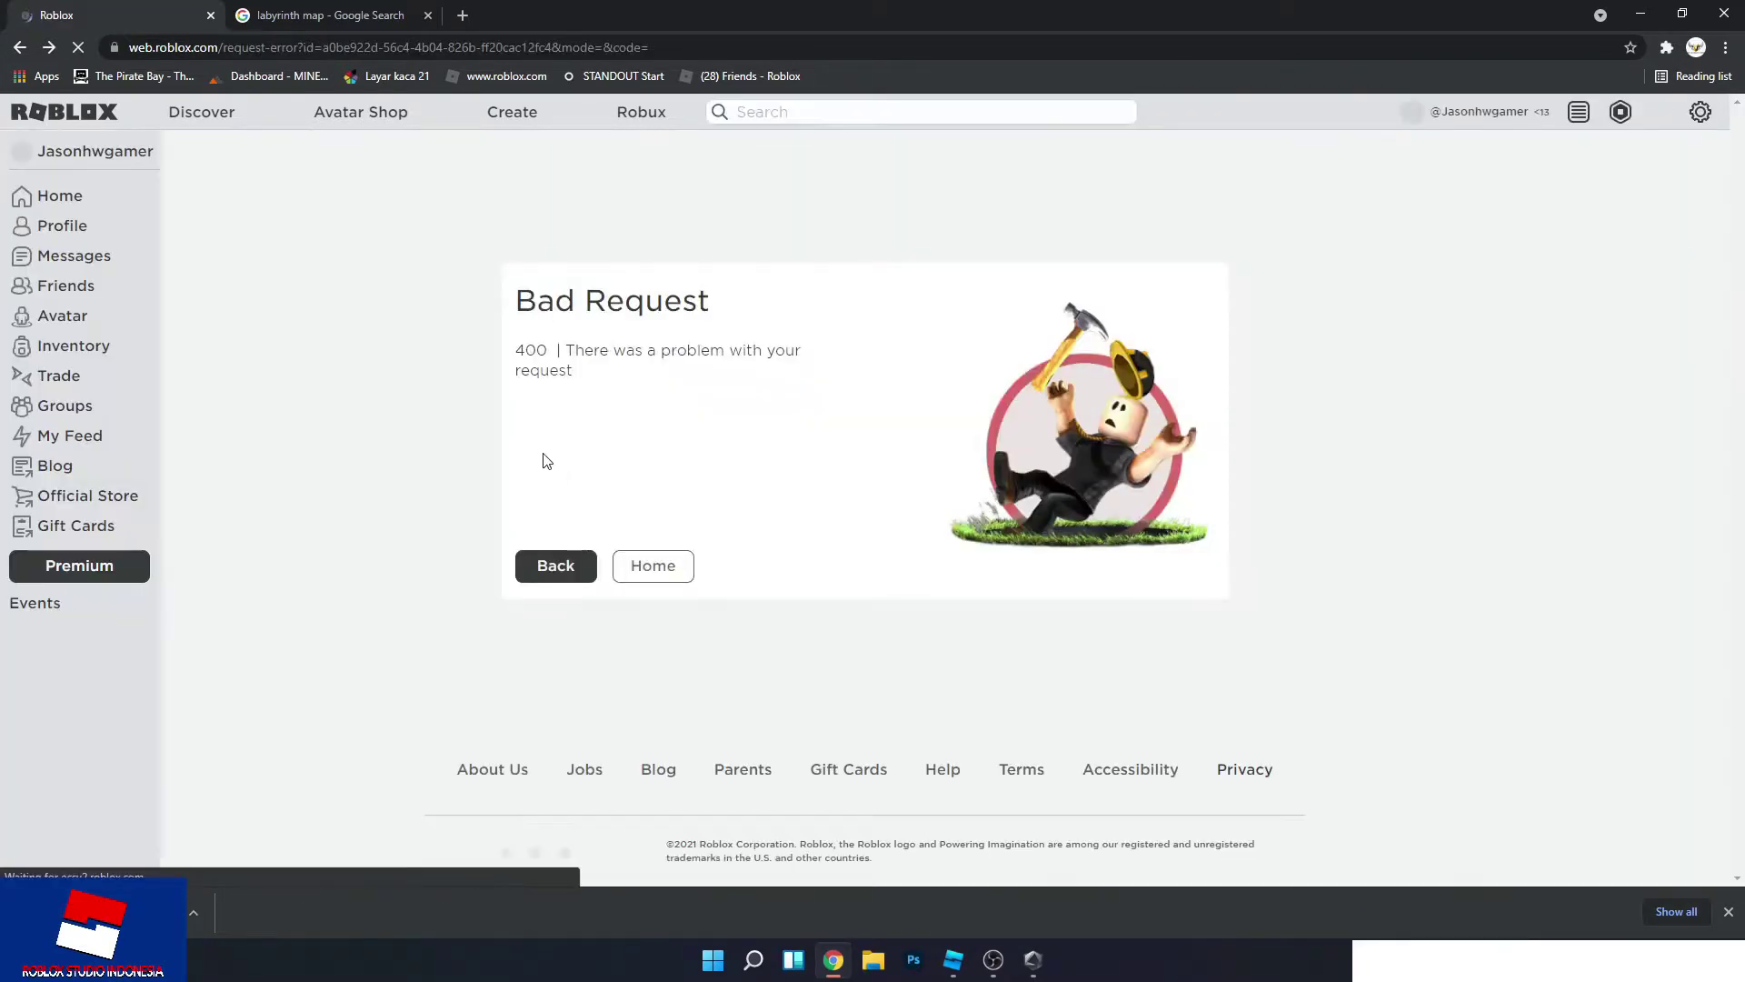
pyautogui.click(567, 567)
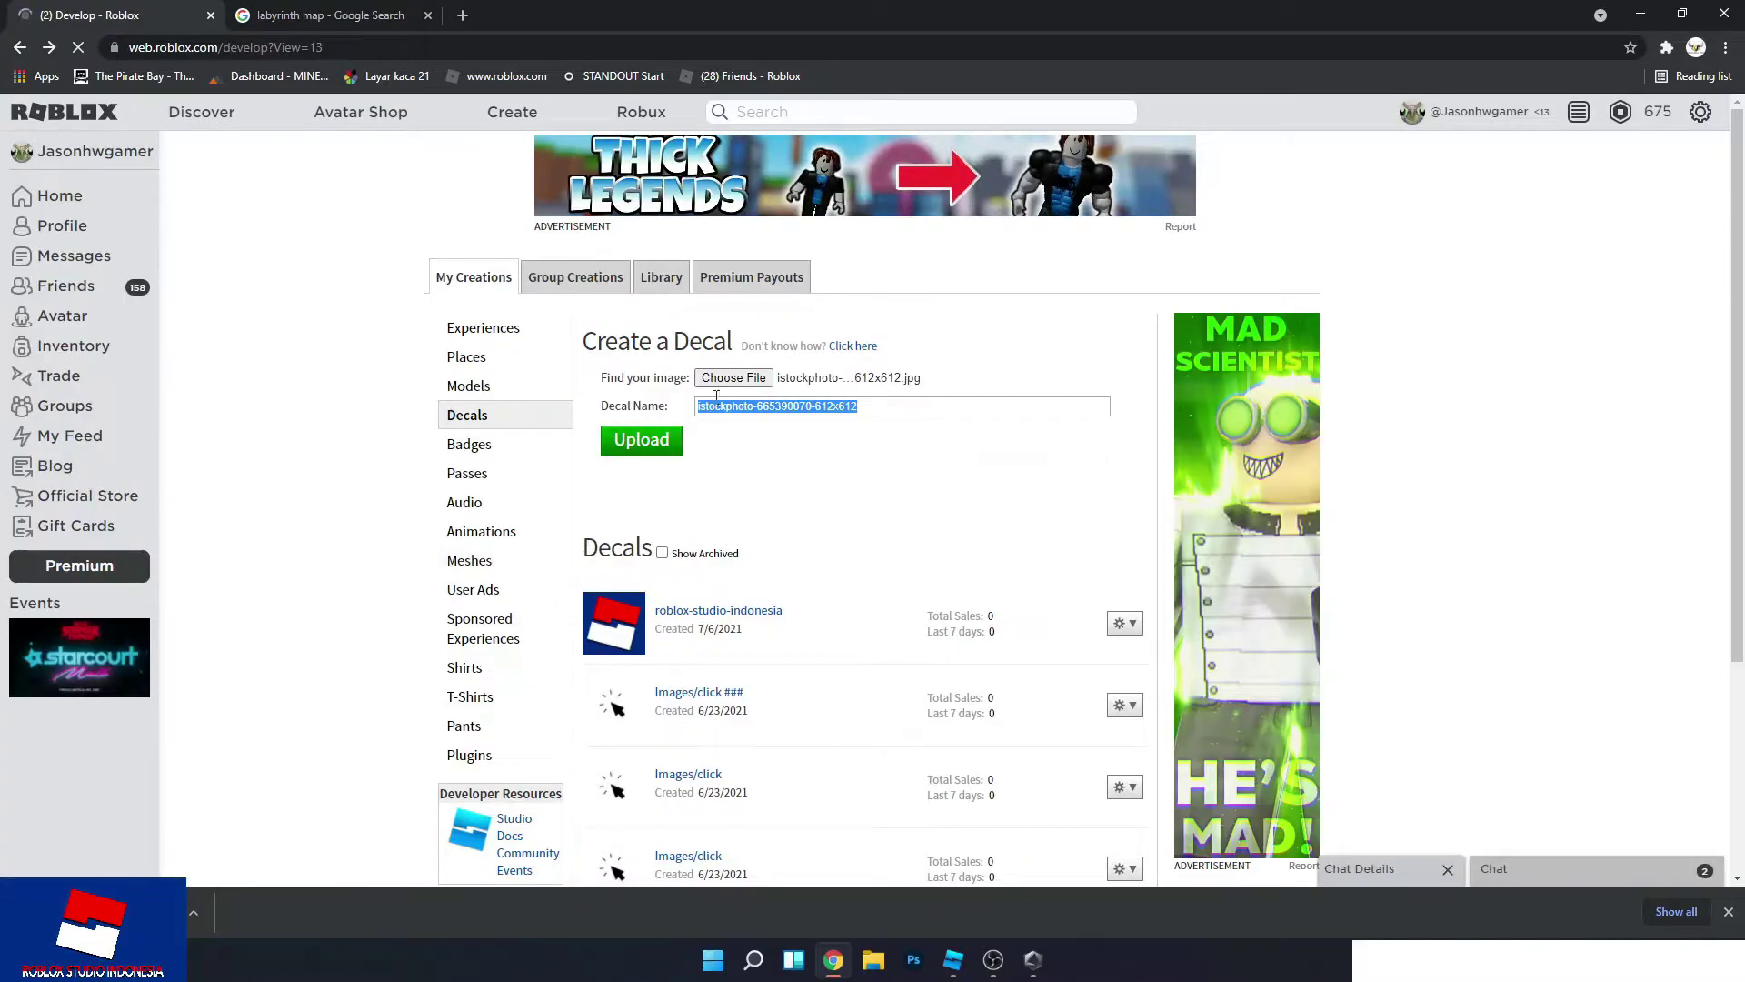
# Rename the labyrinth image on the Desktop to map.jpg while choosing the file, and upload it as a decal named map.
pyautogui.click(733, 377)
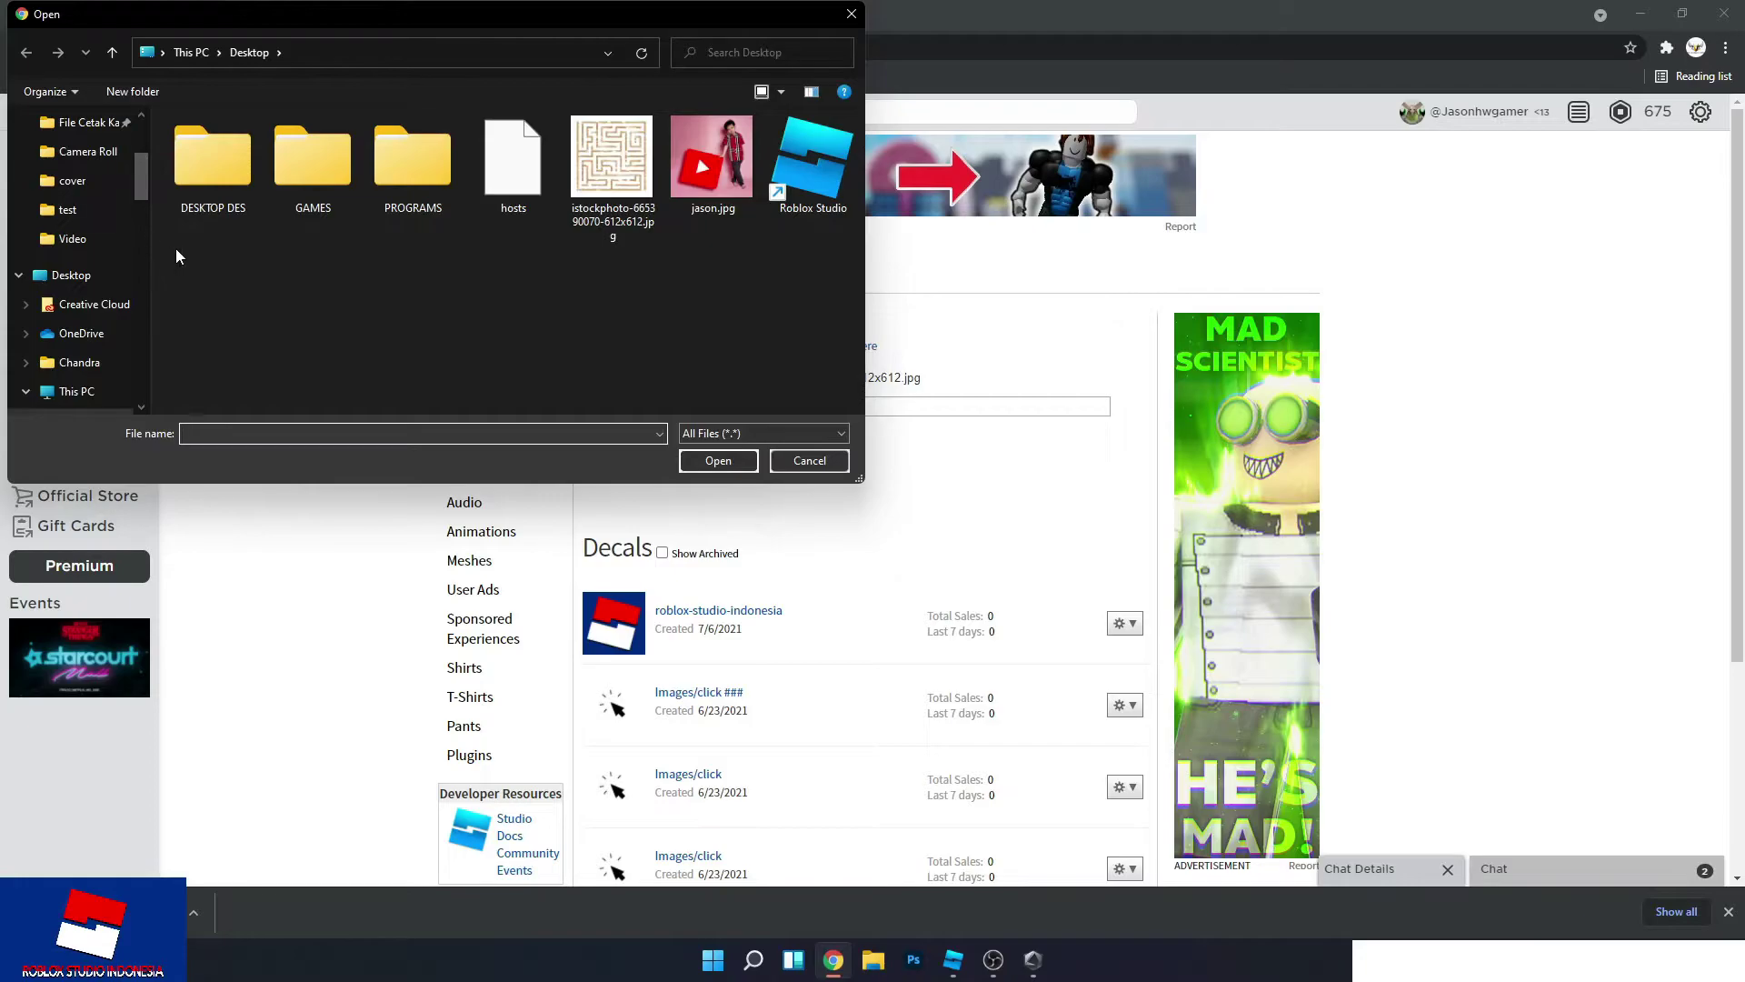
pyautogui.doubleClick(218, 160)
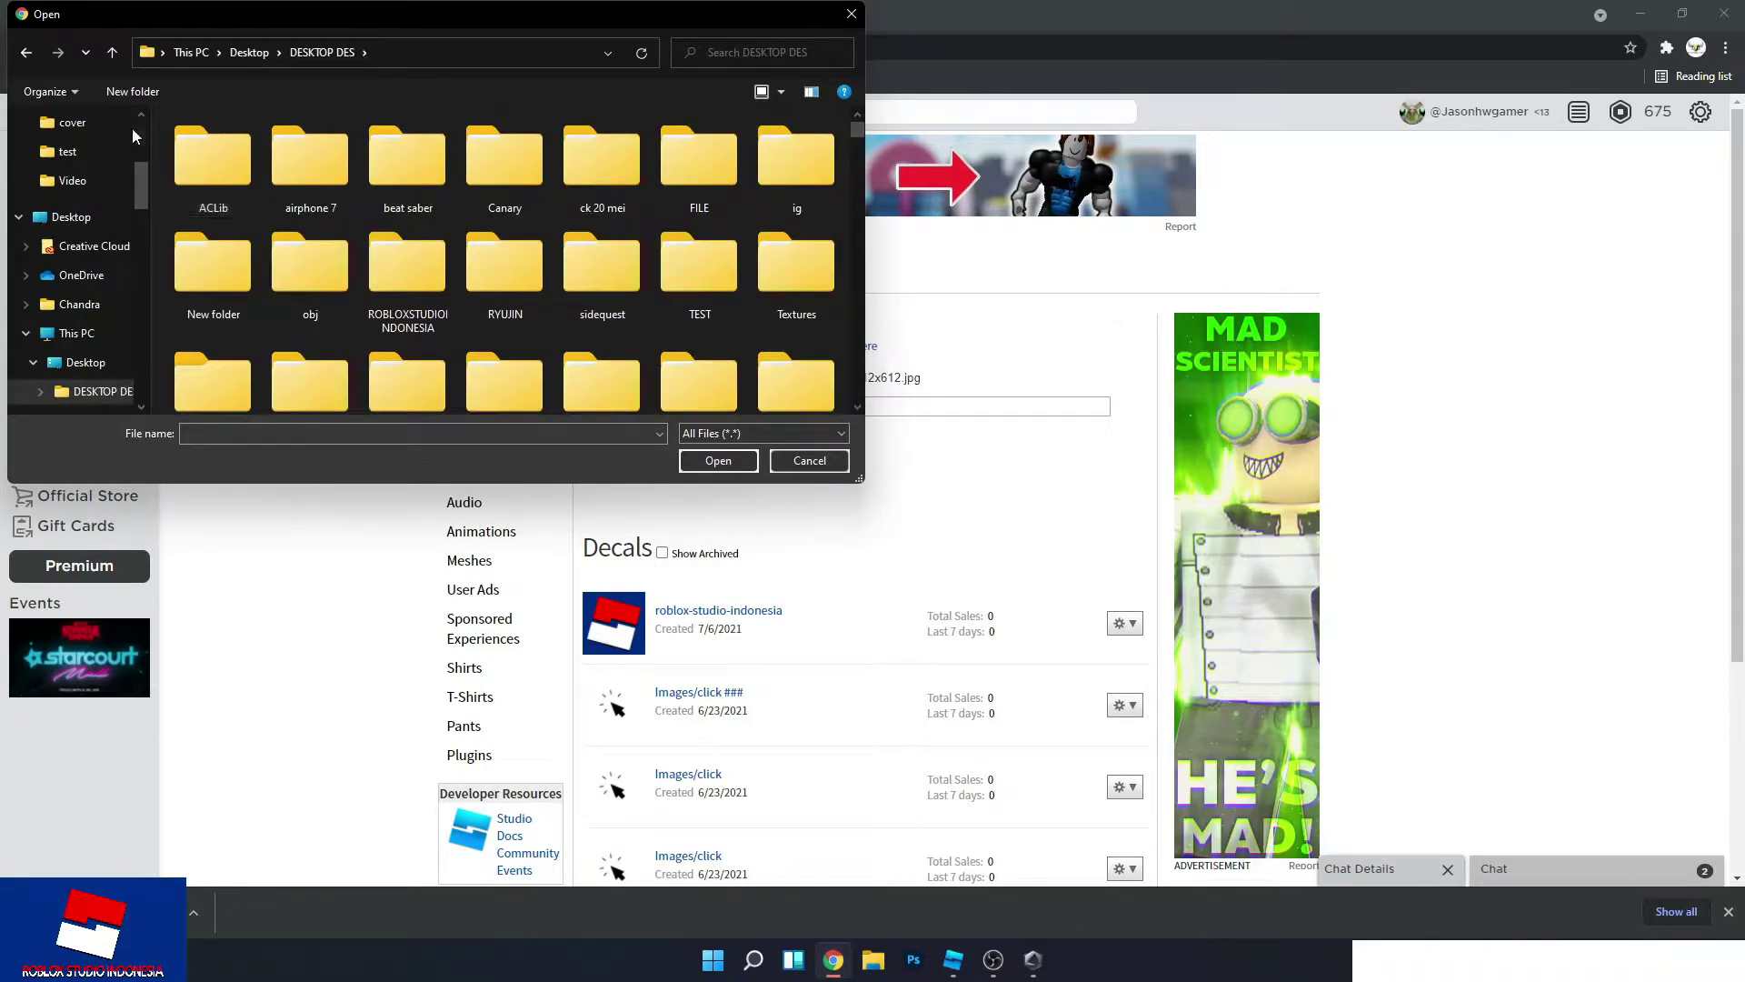
pyautogui.click(25, 51)
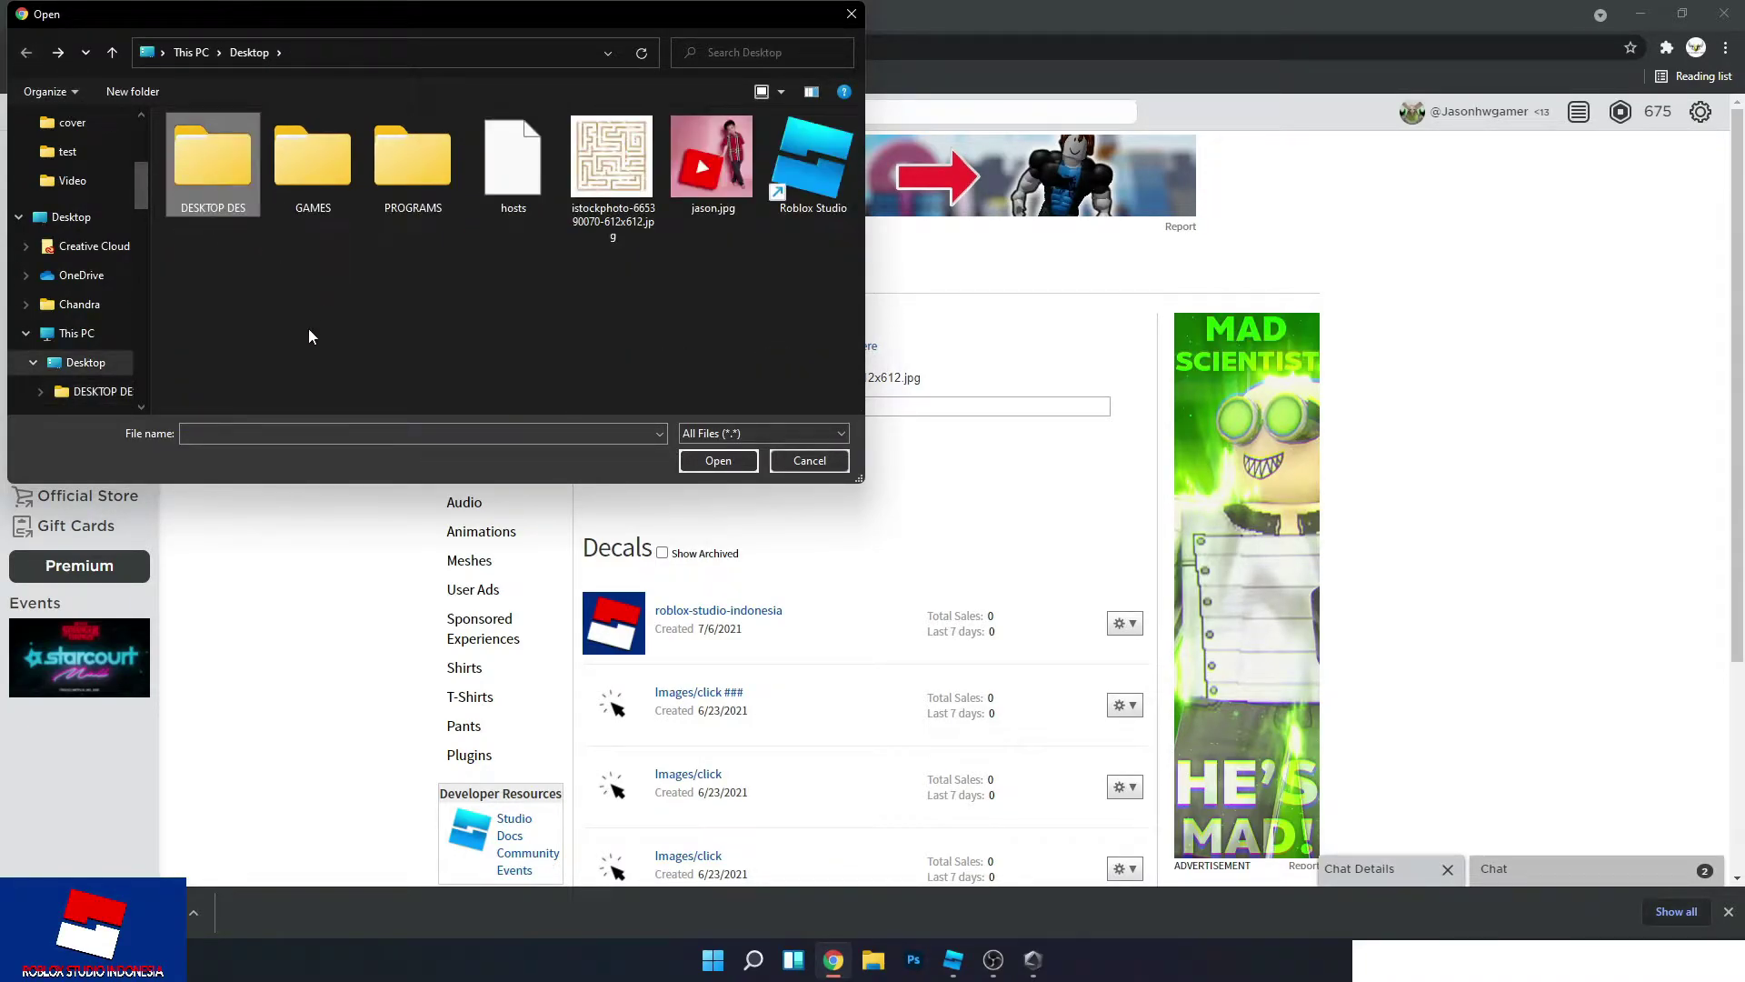
pyautogui.click(599, 172)
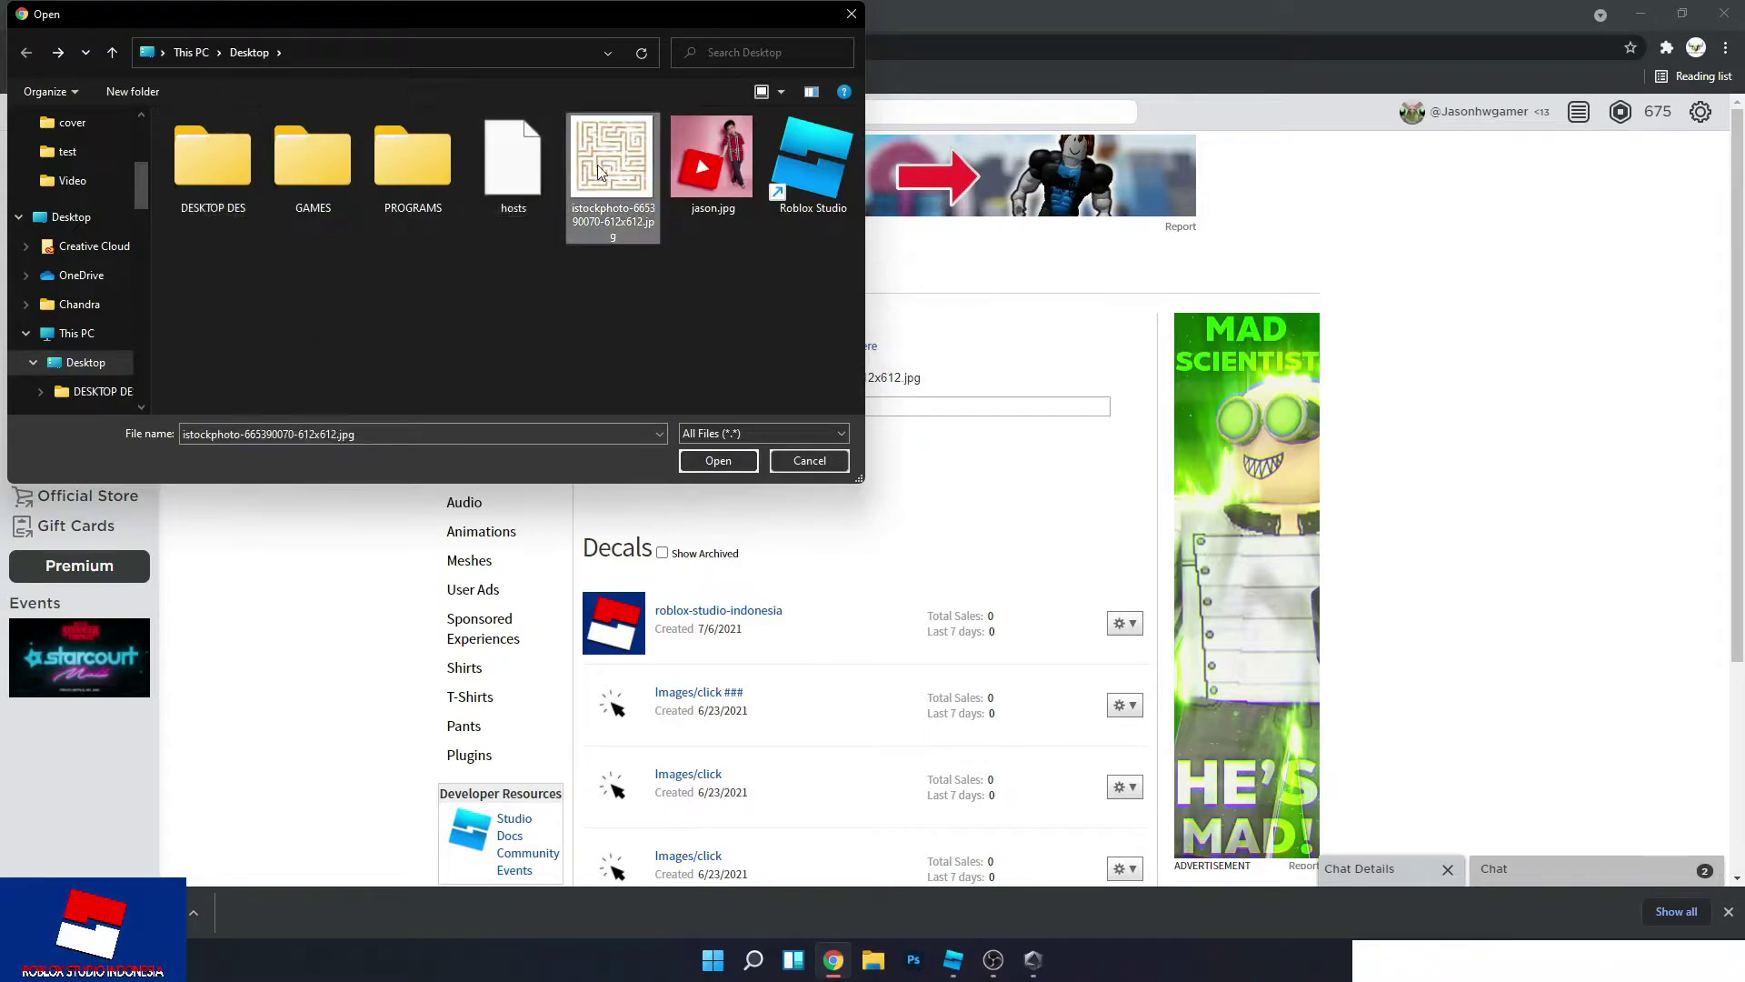
pyautogui.click(597, 173)
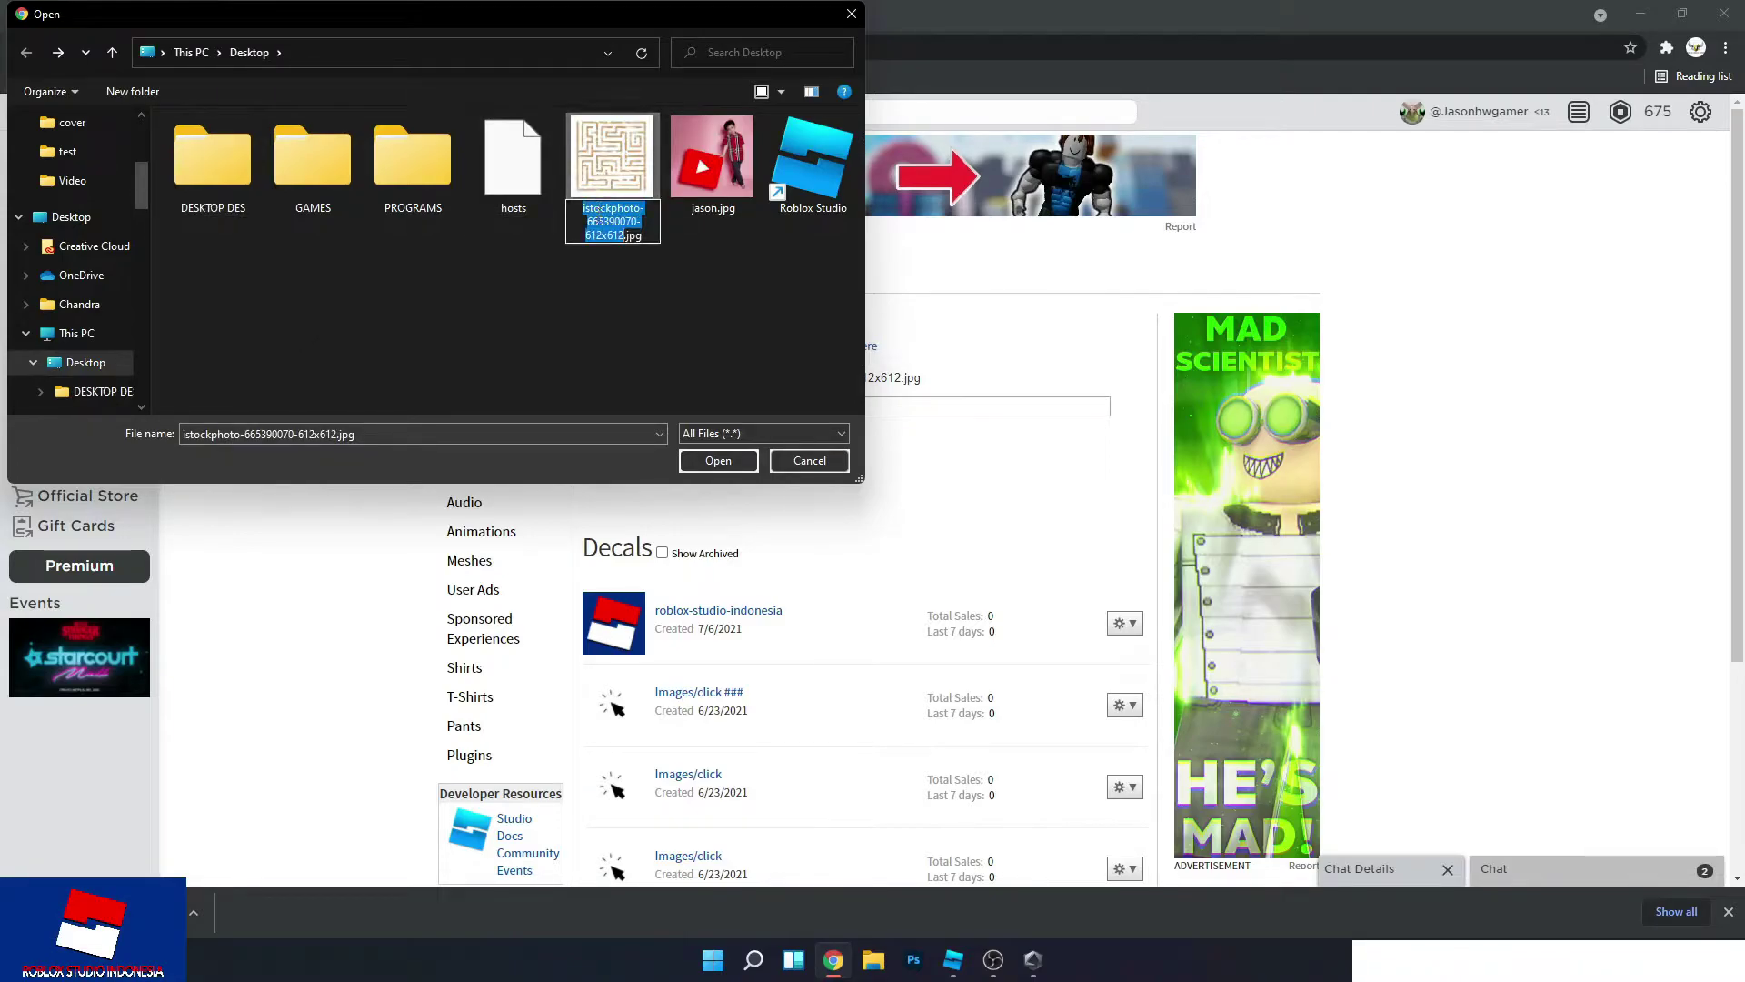
pyautogui.write('map')
pyautogui.click(599, 276)
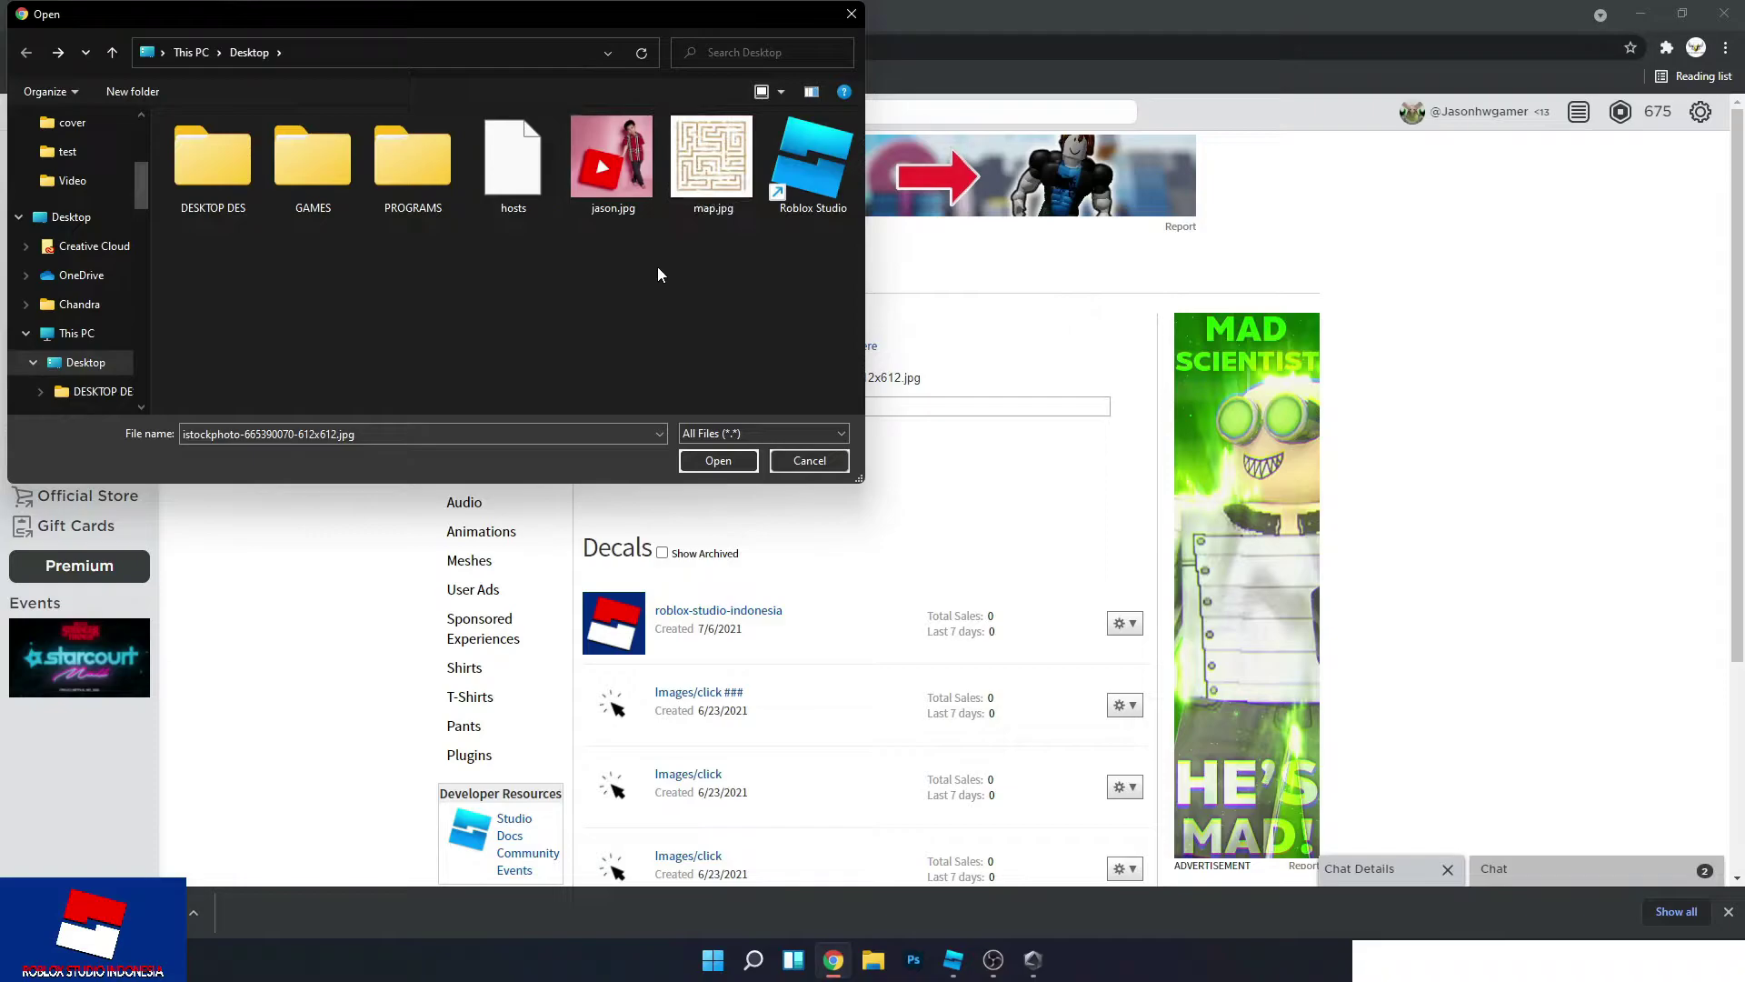
pyautogui.doubleClick(723, 167)
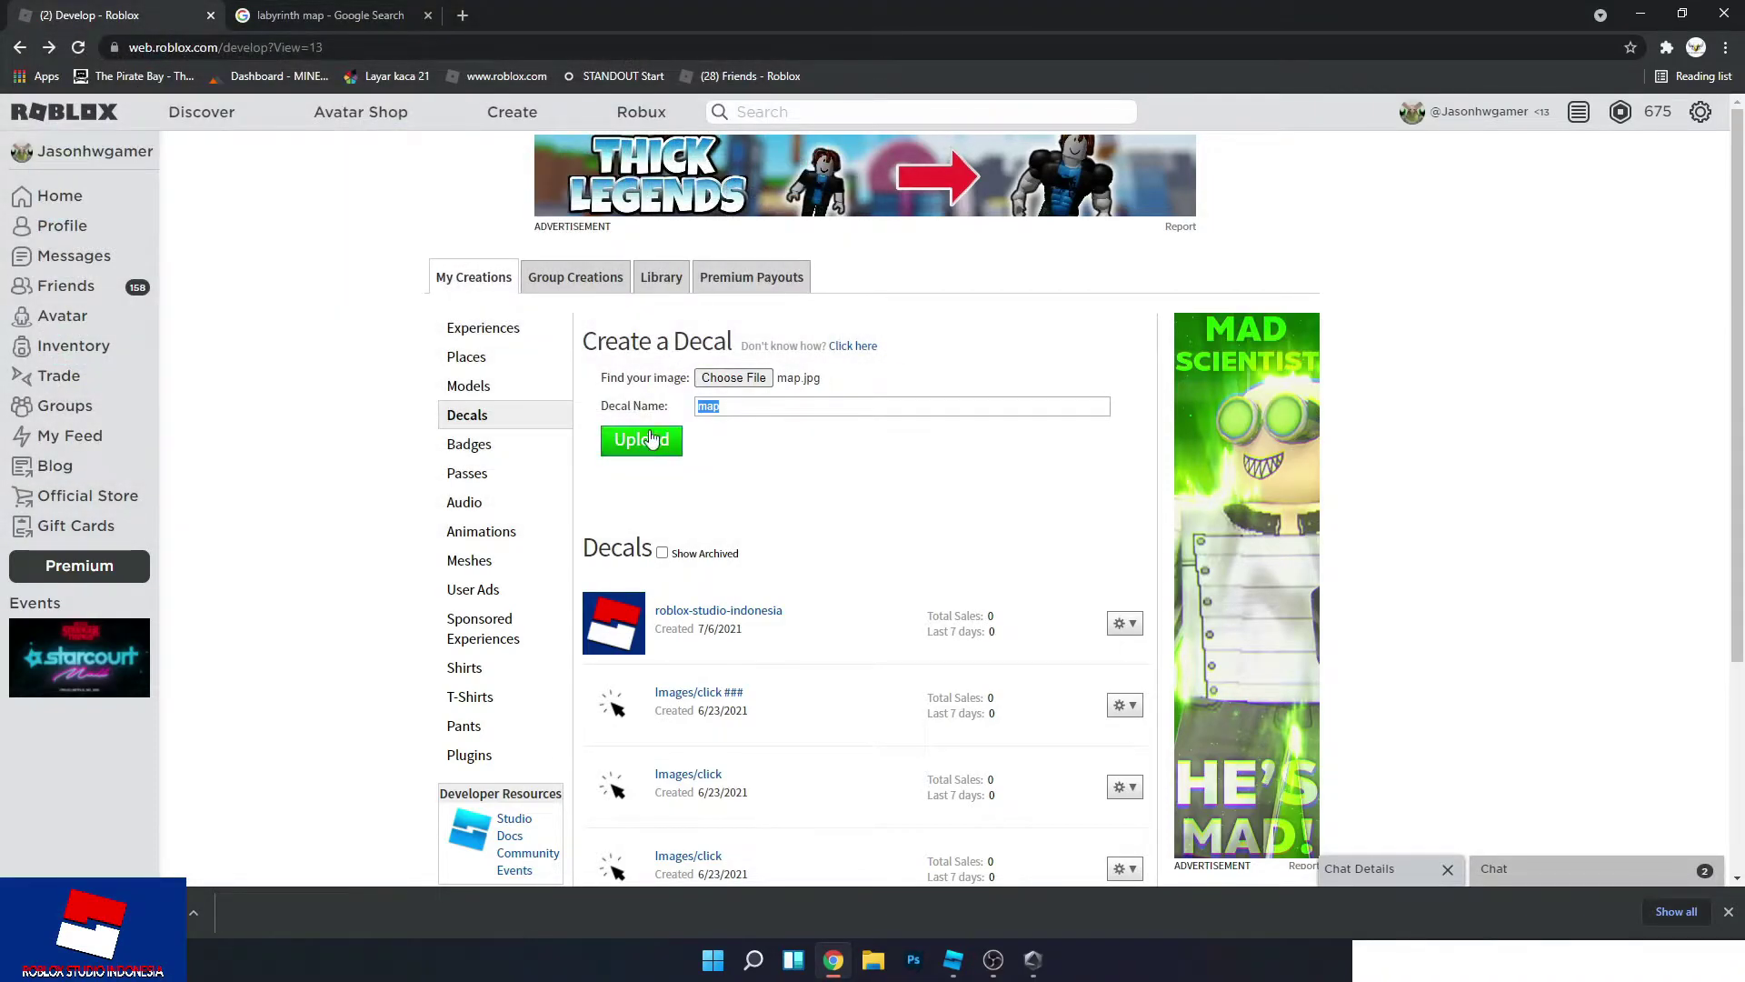
pyautogui.click(653, 435)
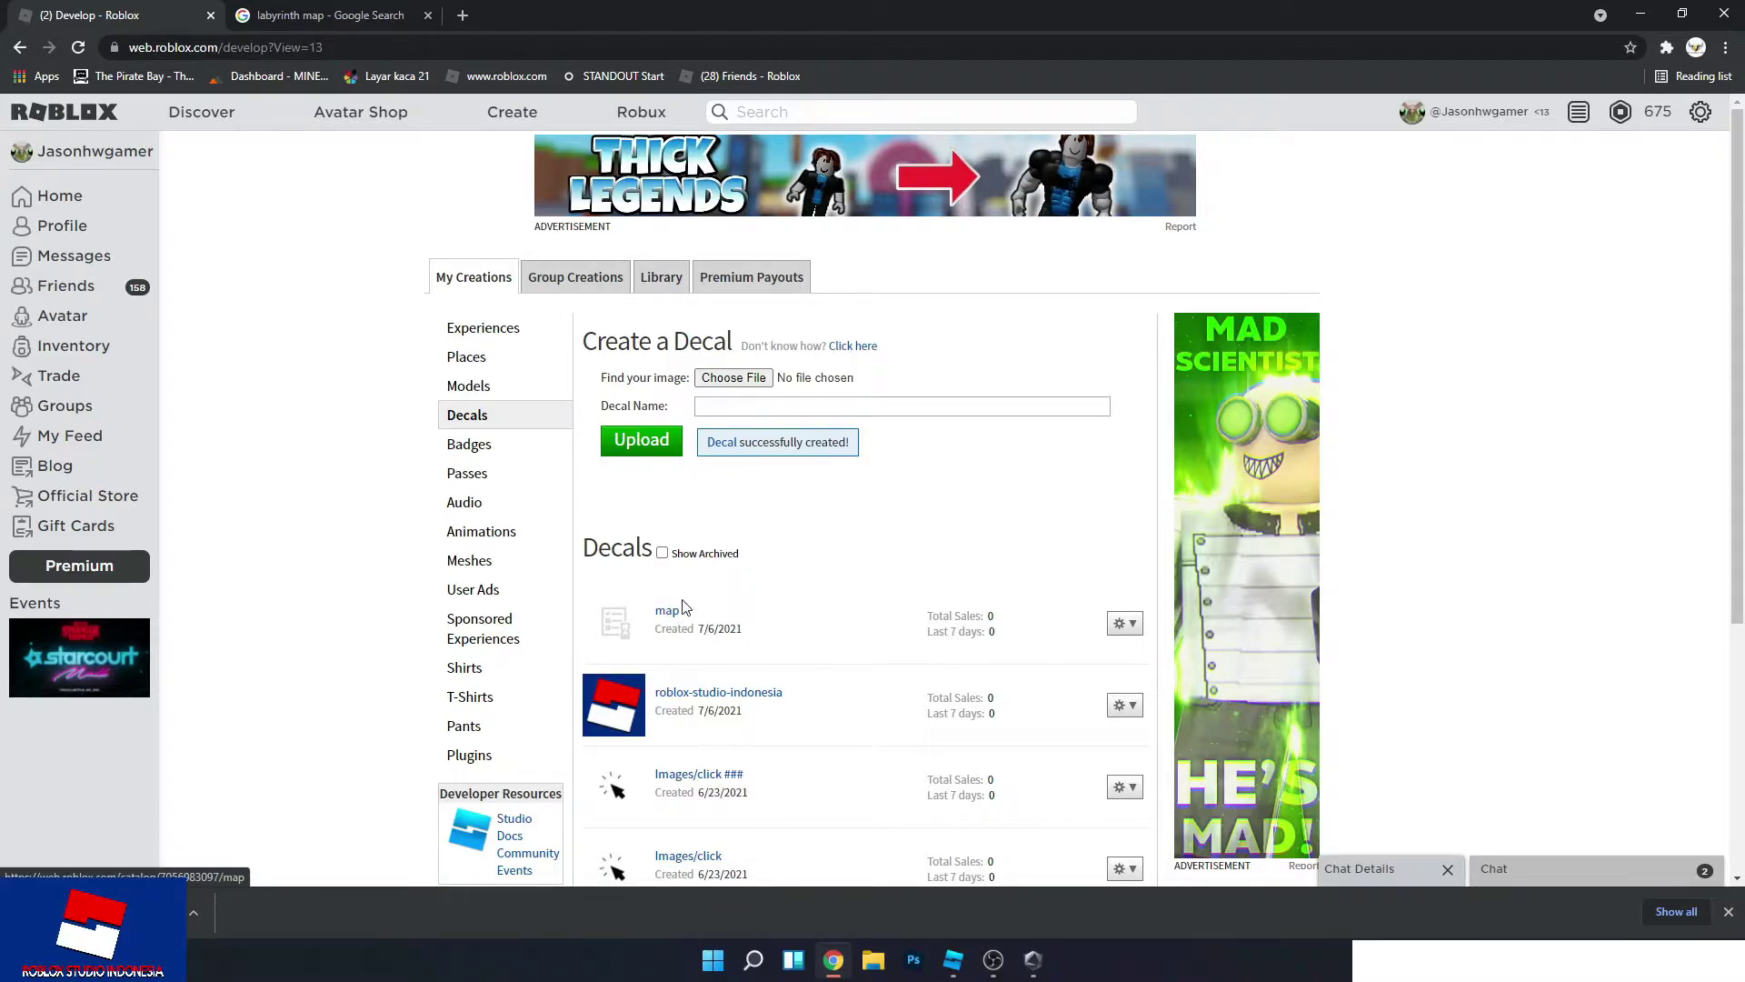
# Switch to Roblox Studio and reload the inventory's My Images list in the Toolbox.
pyautogui.click(953, 960)
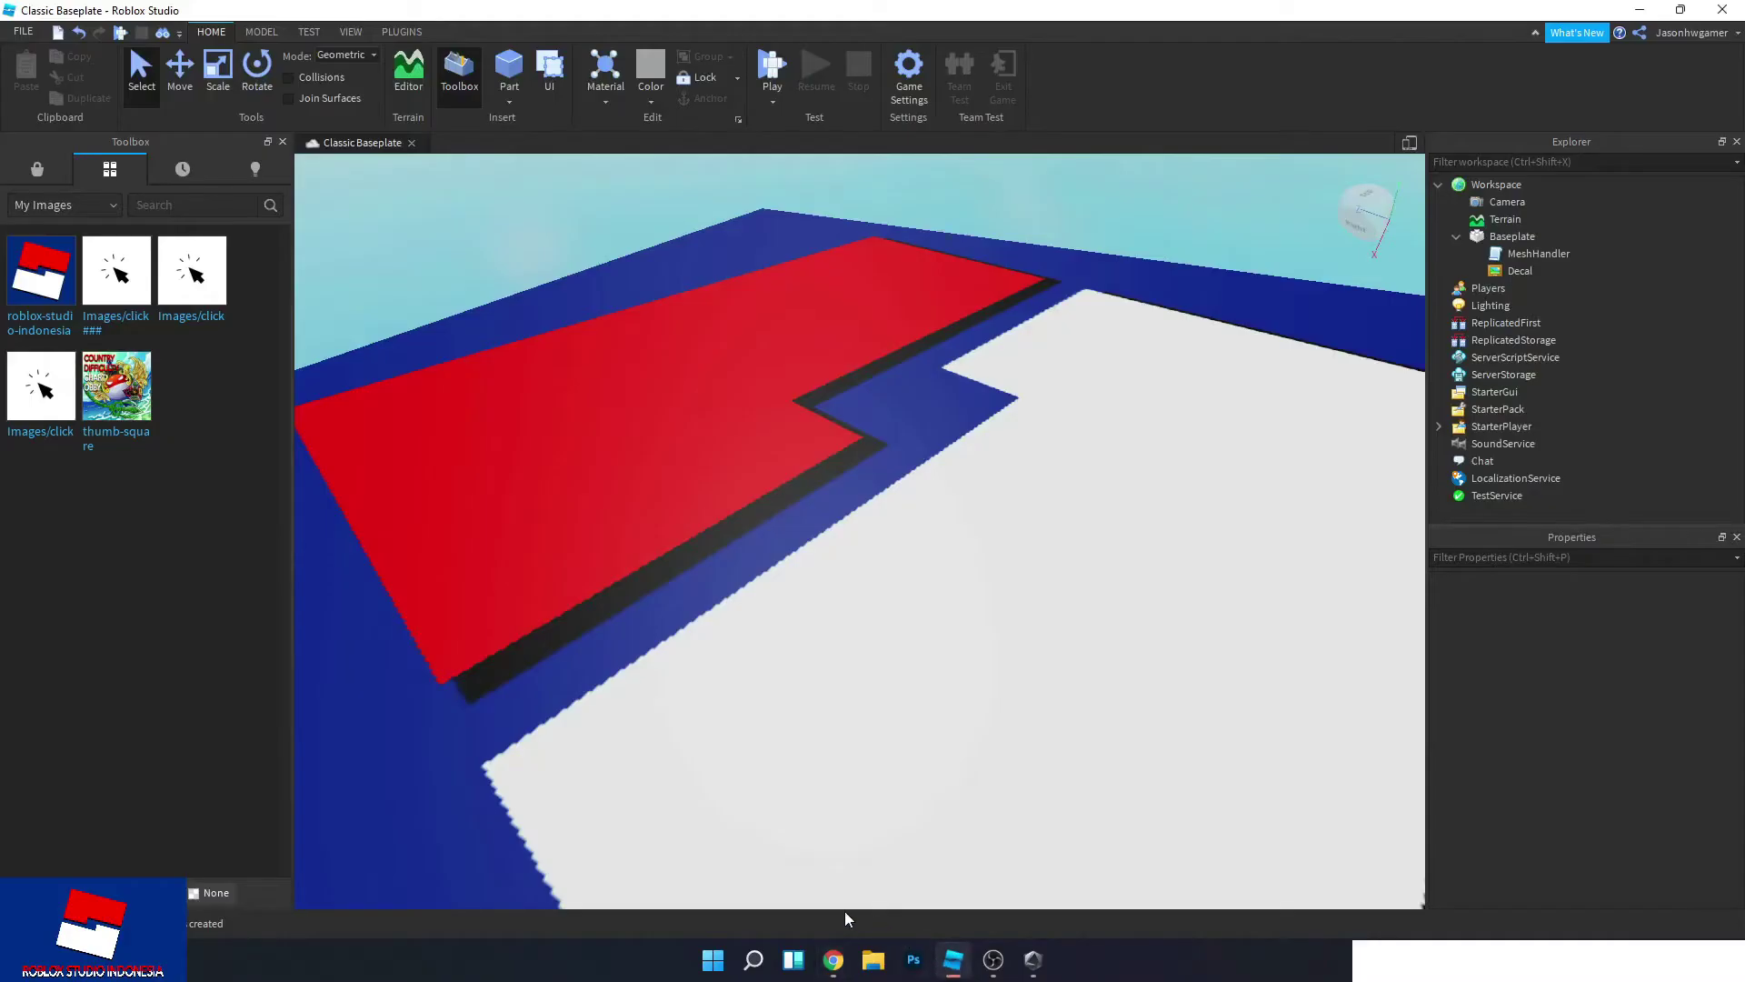
pyautogui.scroll(-2, 804, 573)
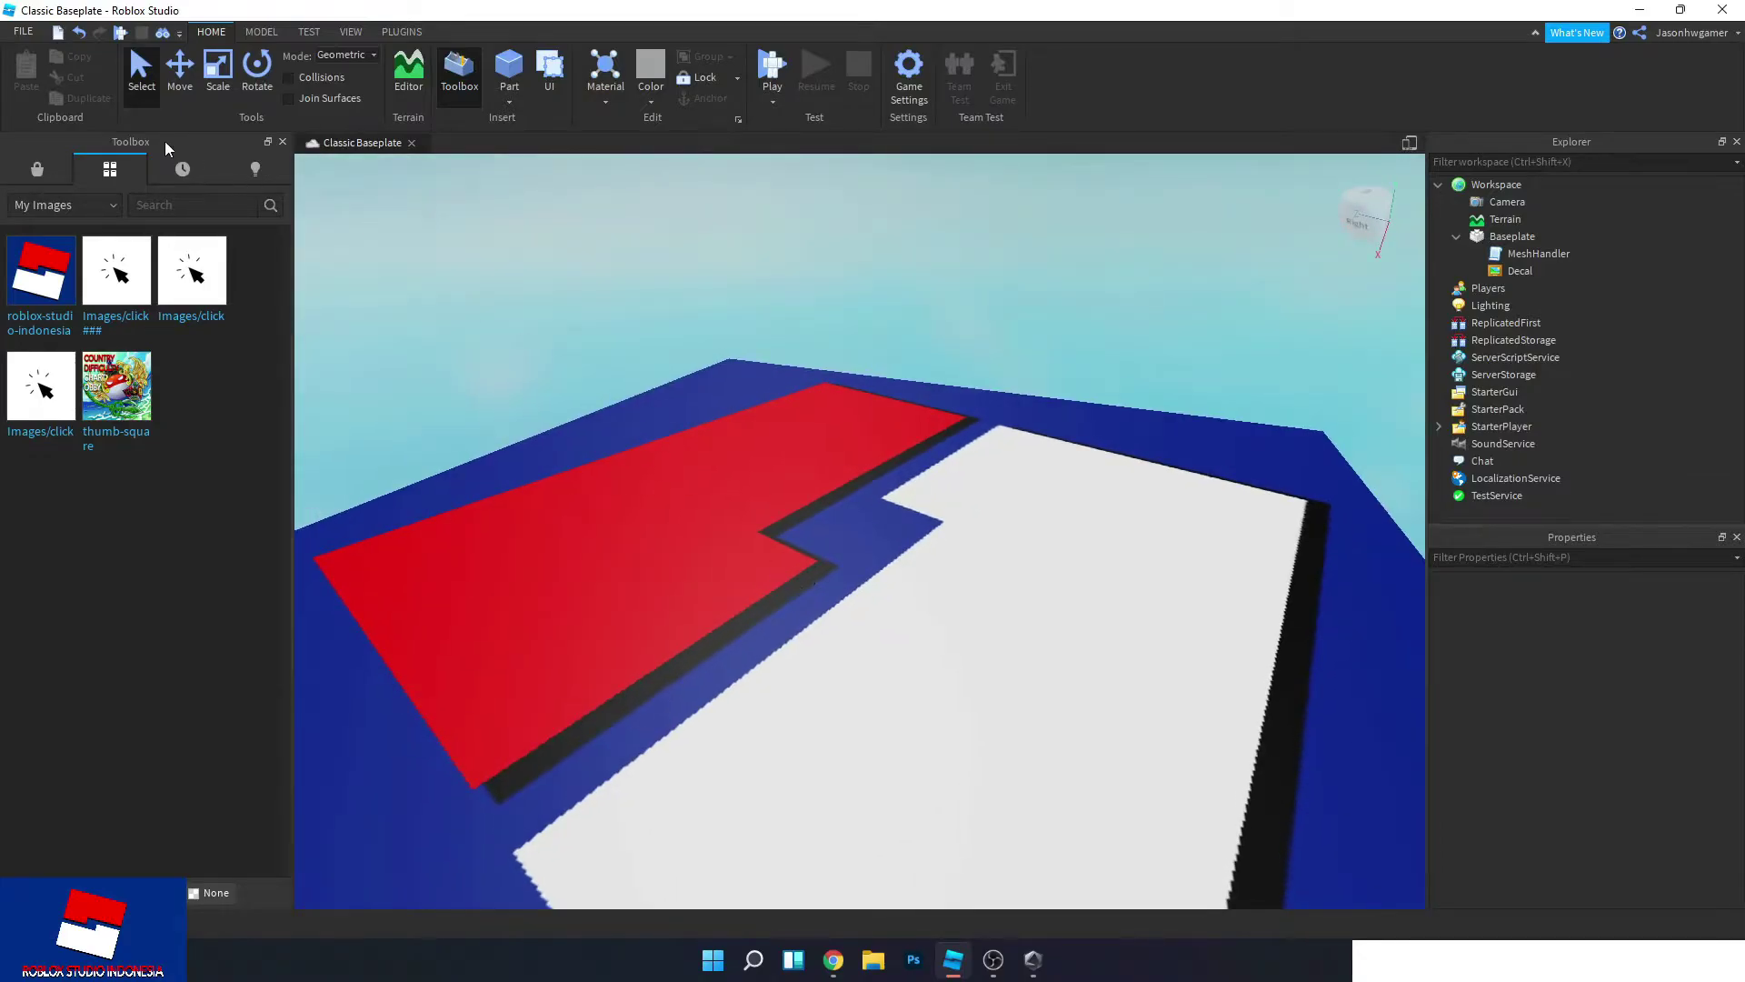
pyautogui.click(181, 169)
pyautogui.click(128, 167)
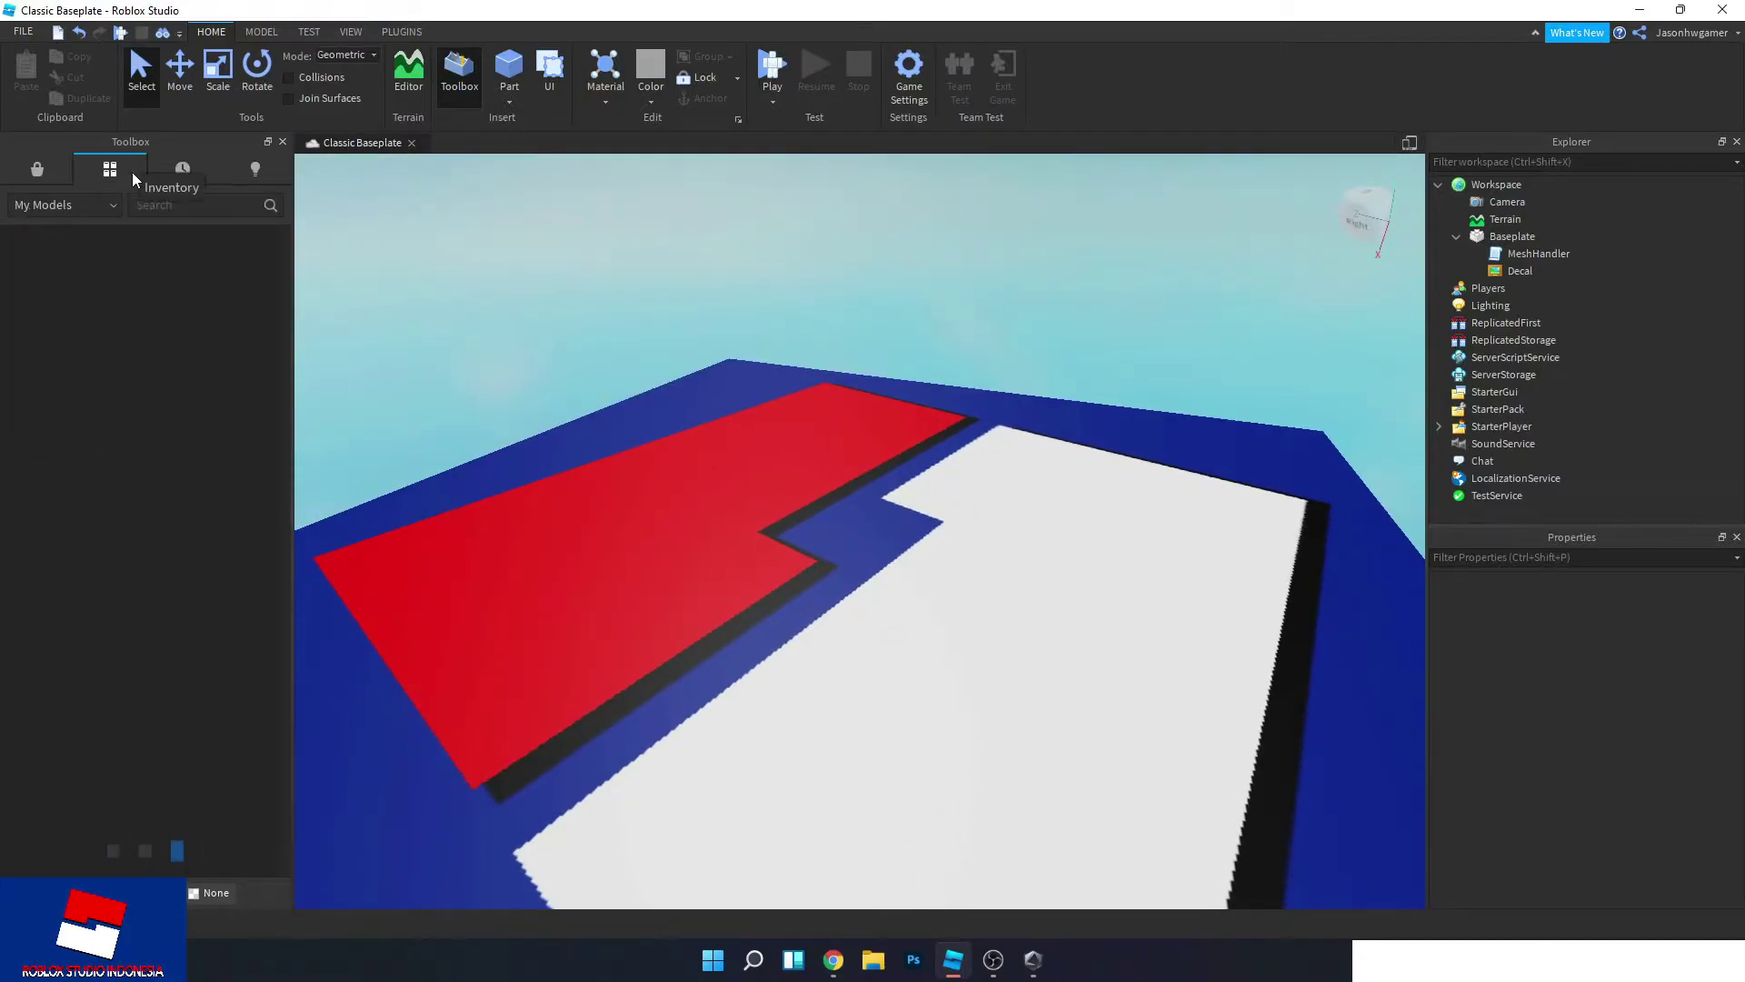
pyautogui.click(56, 205)
pyautogui.click(60, 254)
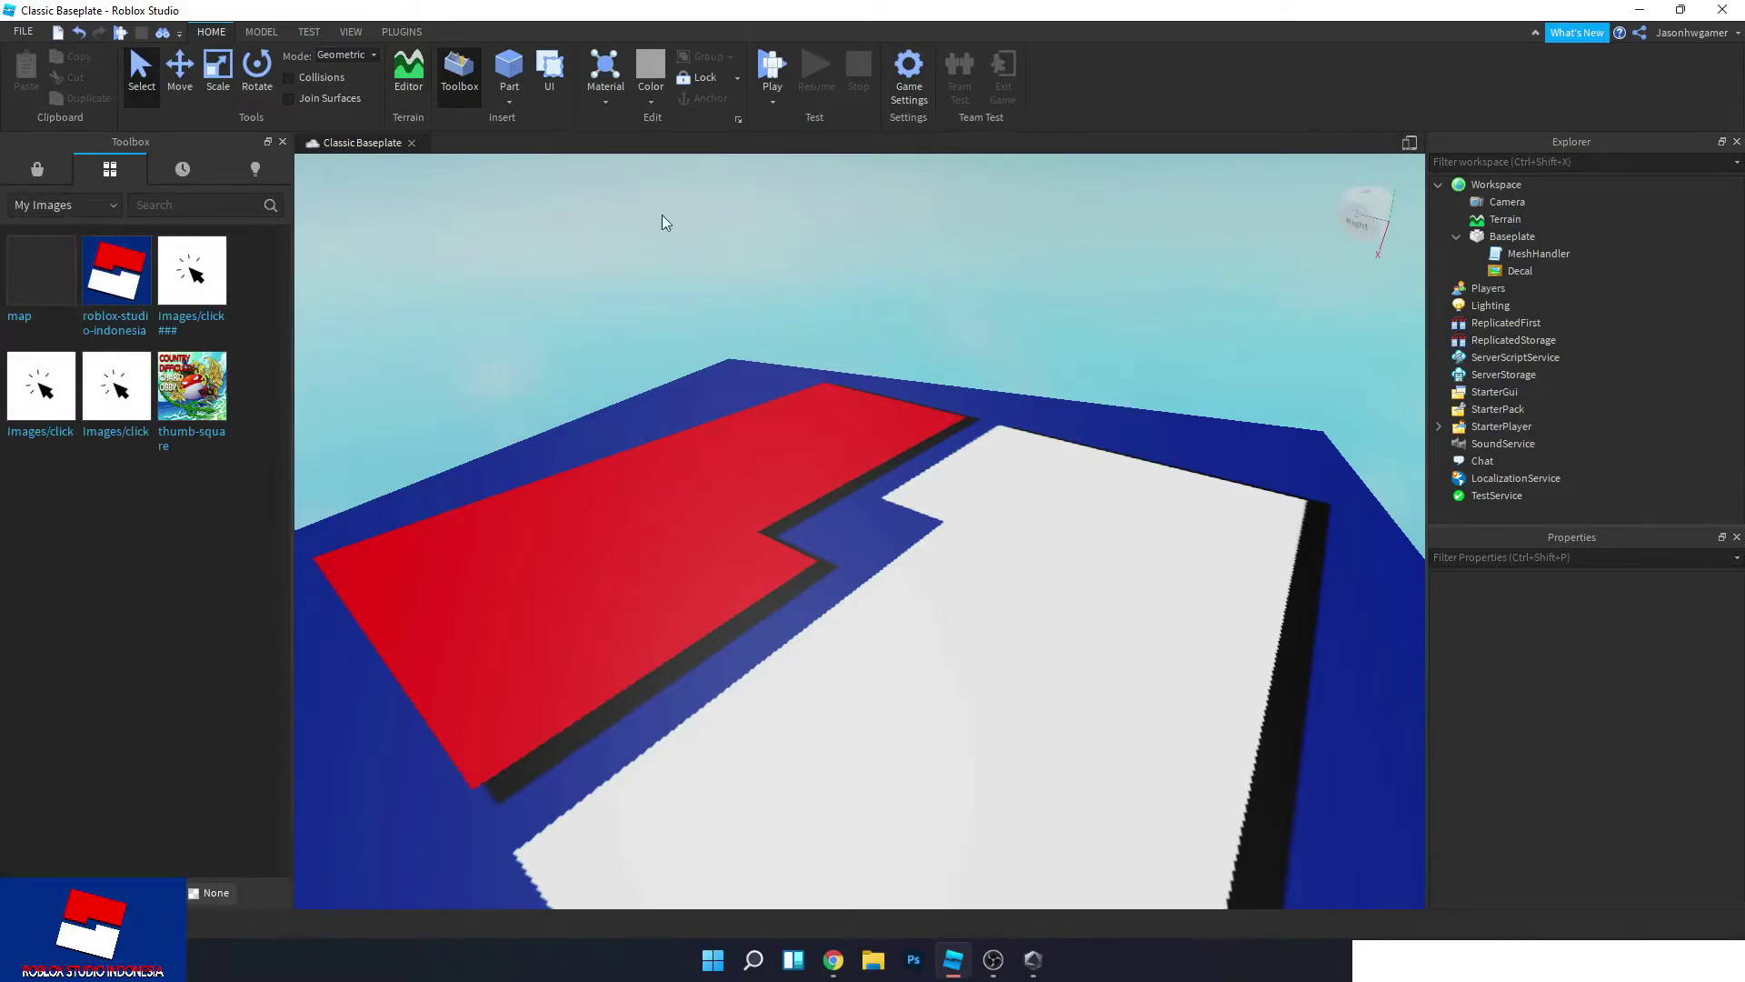
# Insert a part scaled into a wide flat plate over the red area of the baseplate, and apply the map decal to its top face.
pyautogui.click(509, 68)
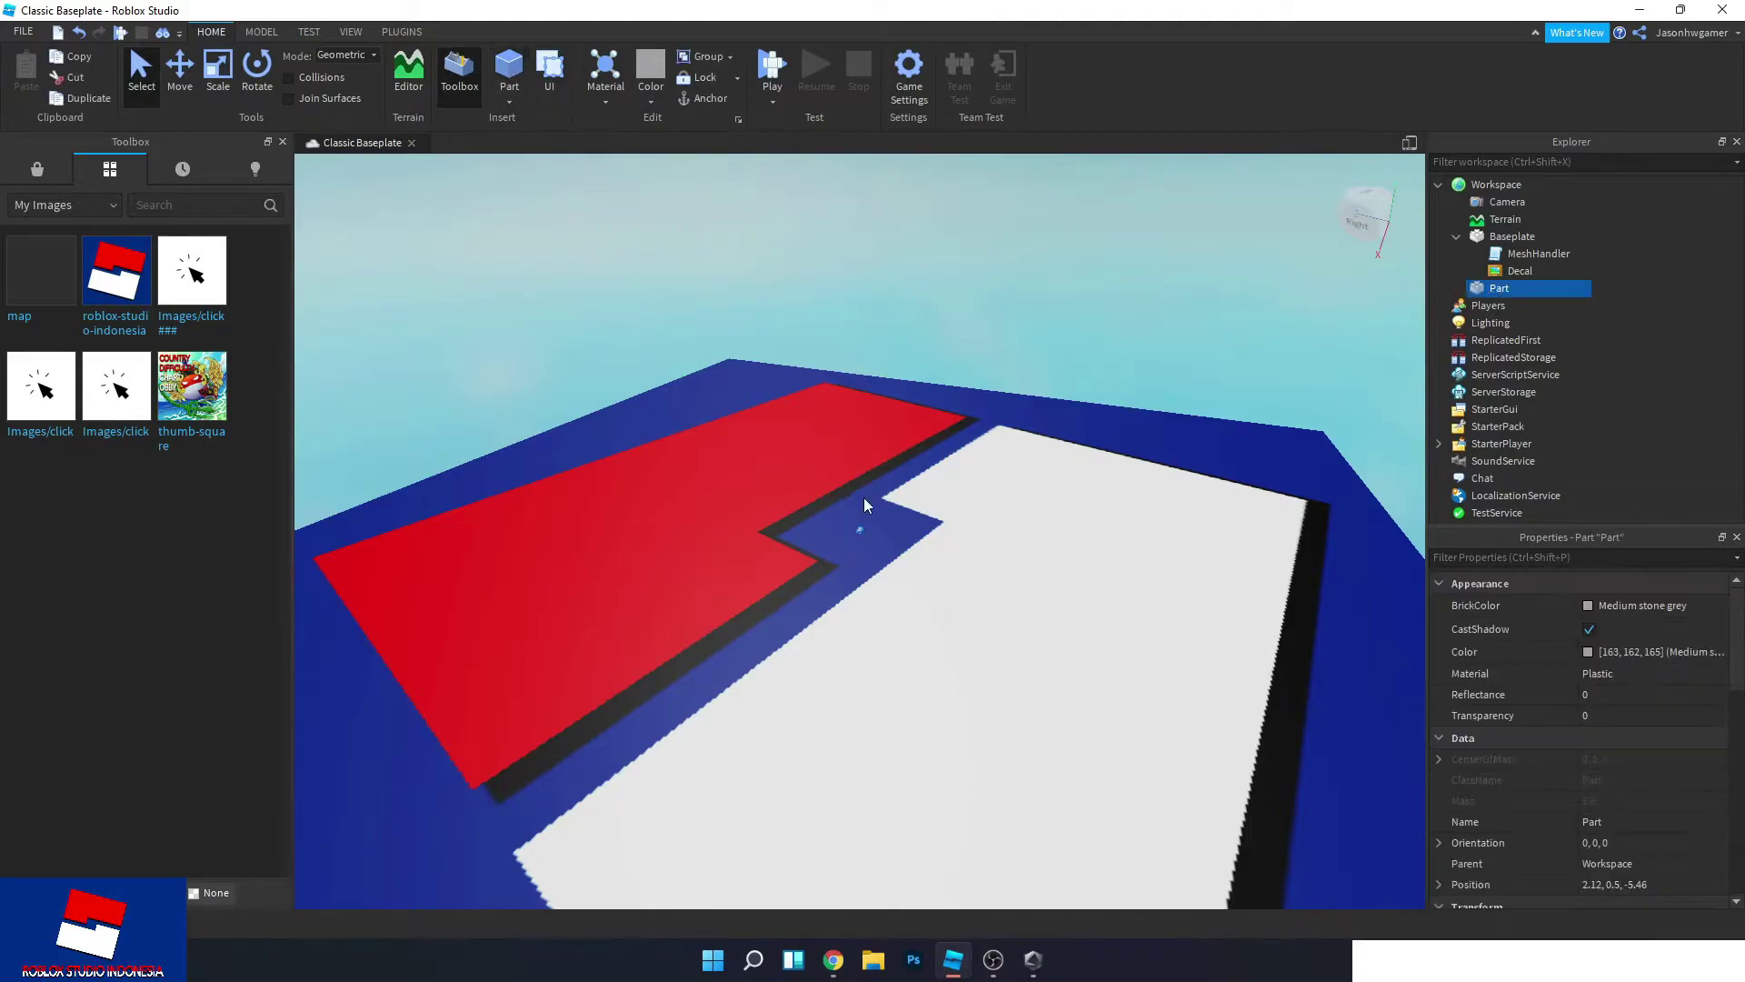
pyautogui.click(218, 68)
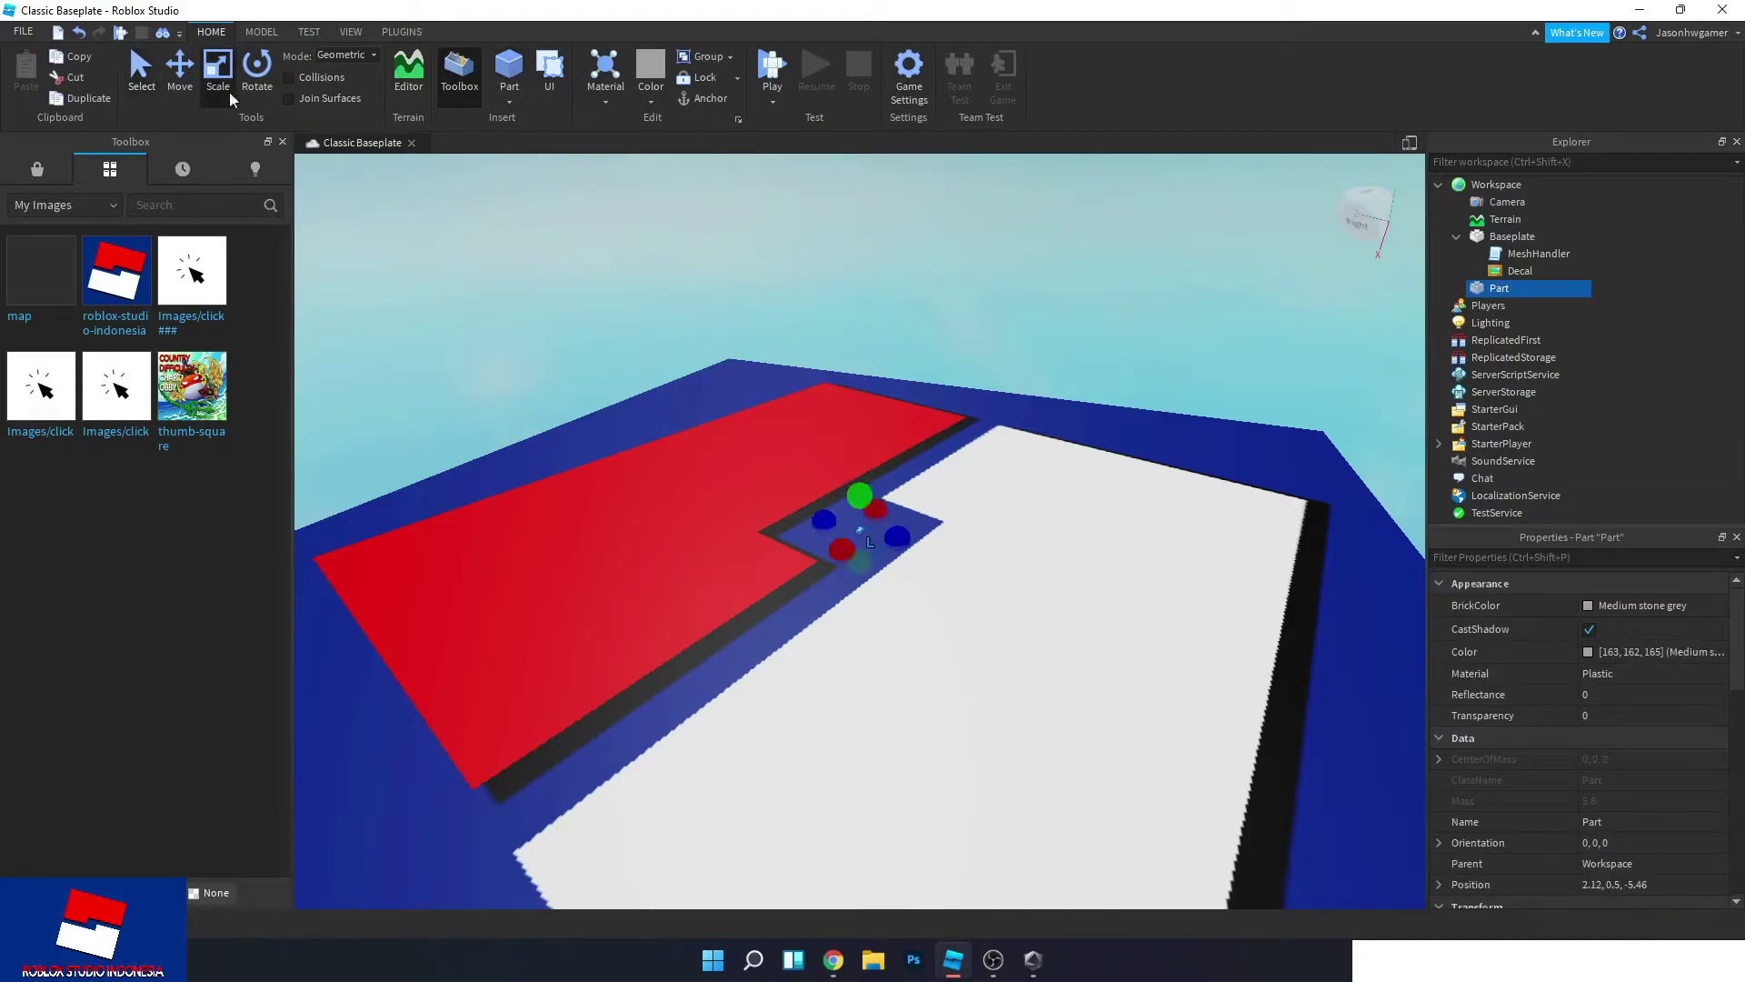
pyautogui.moveTo(823, 522); pyautogui.dragTo(545, 486)
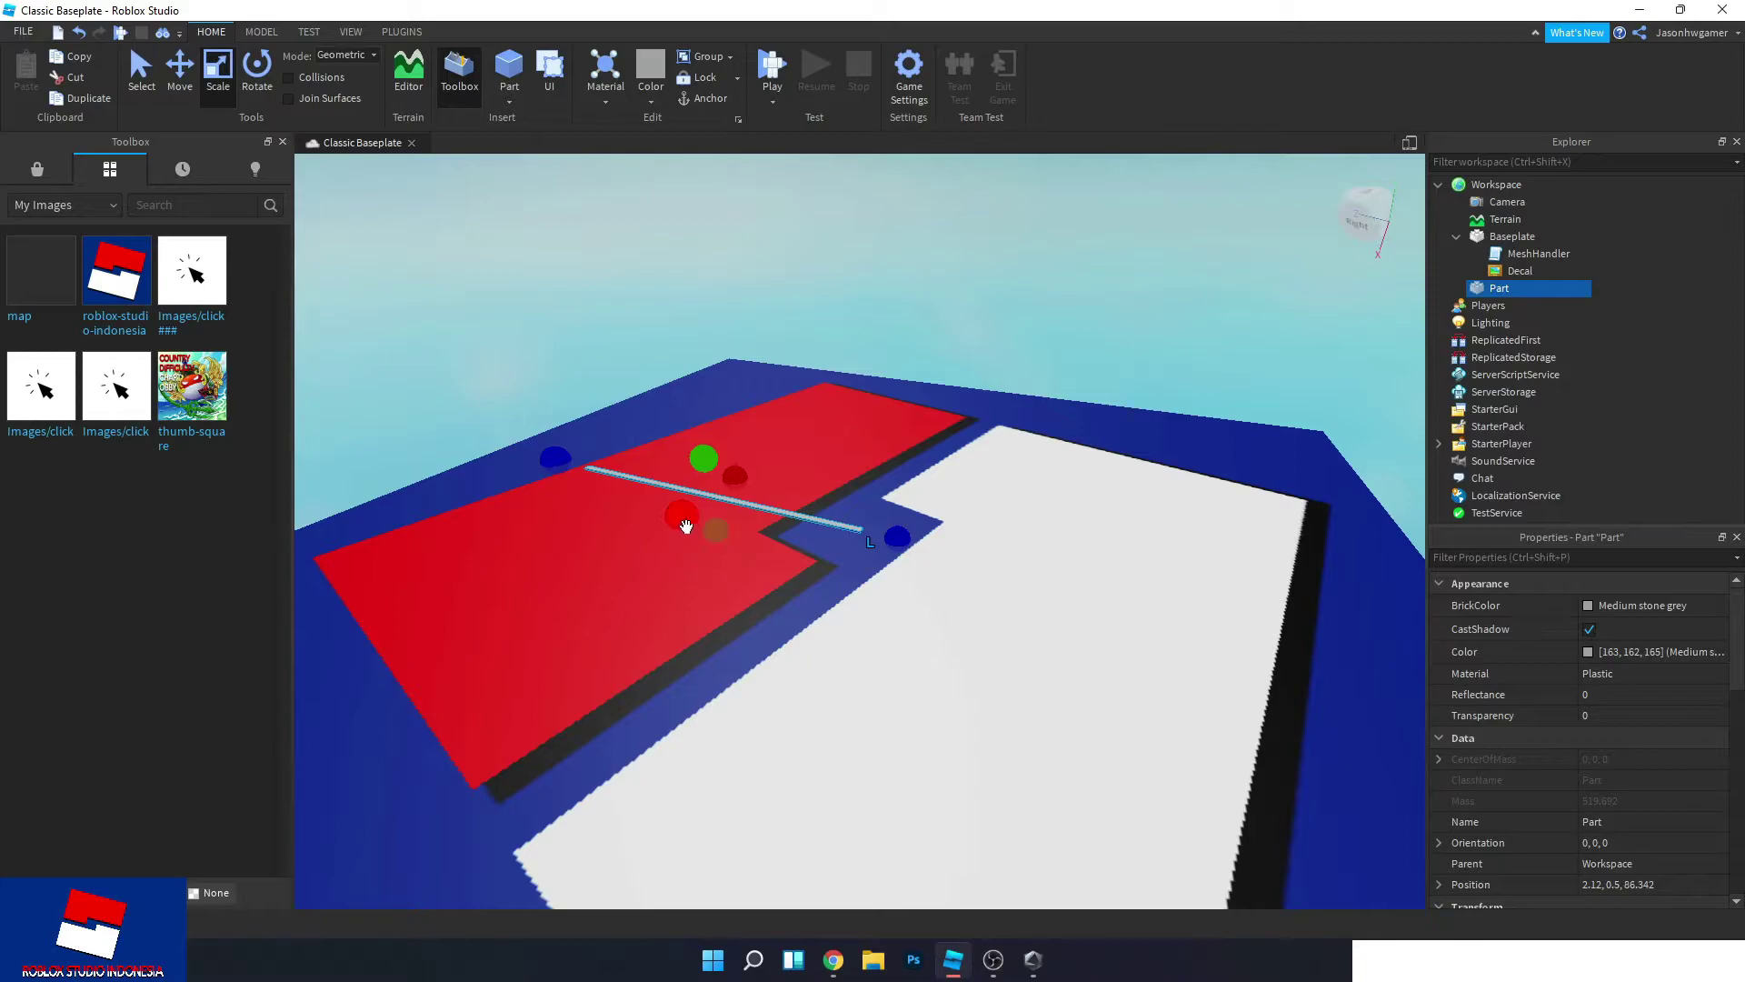
pyautogui.moveTo(679, 525); pyautogui.dragTo(487, 747)
pyautogui.moveTo(130, 387); pyautogui.dragTo(571, 536)
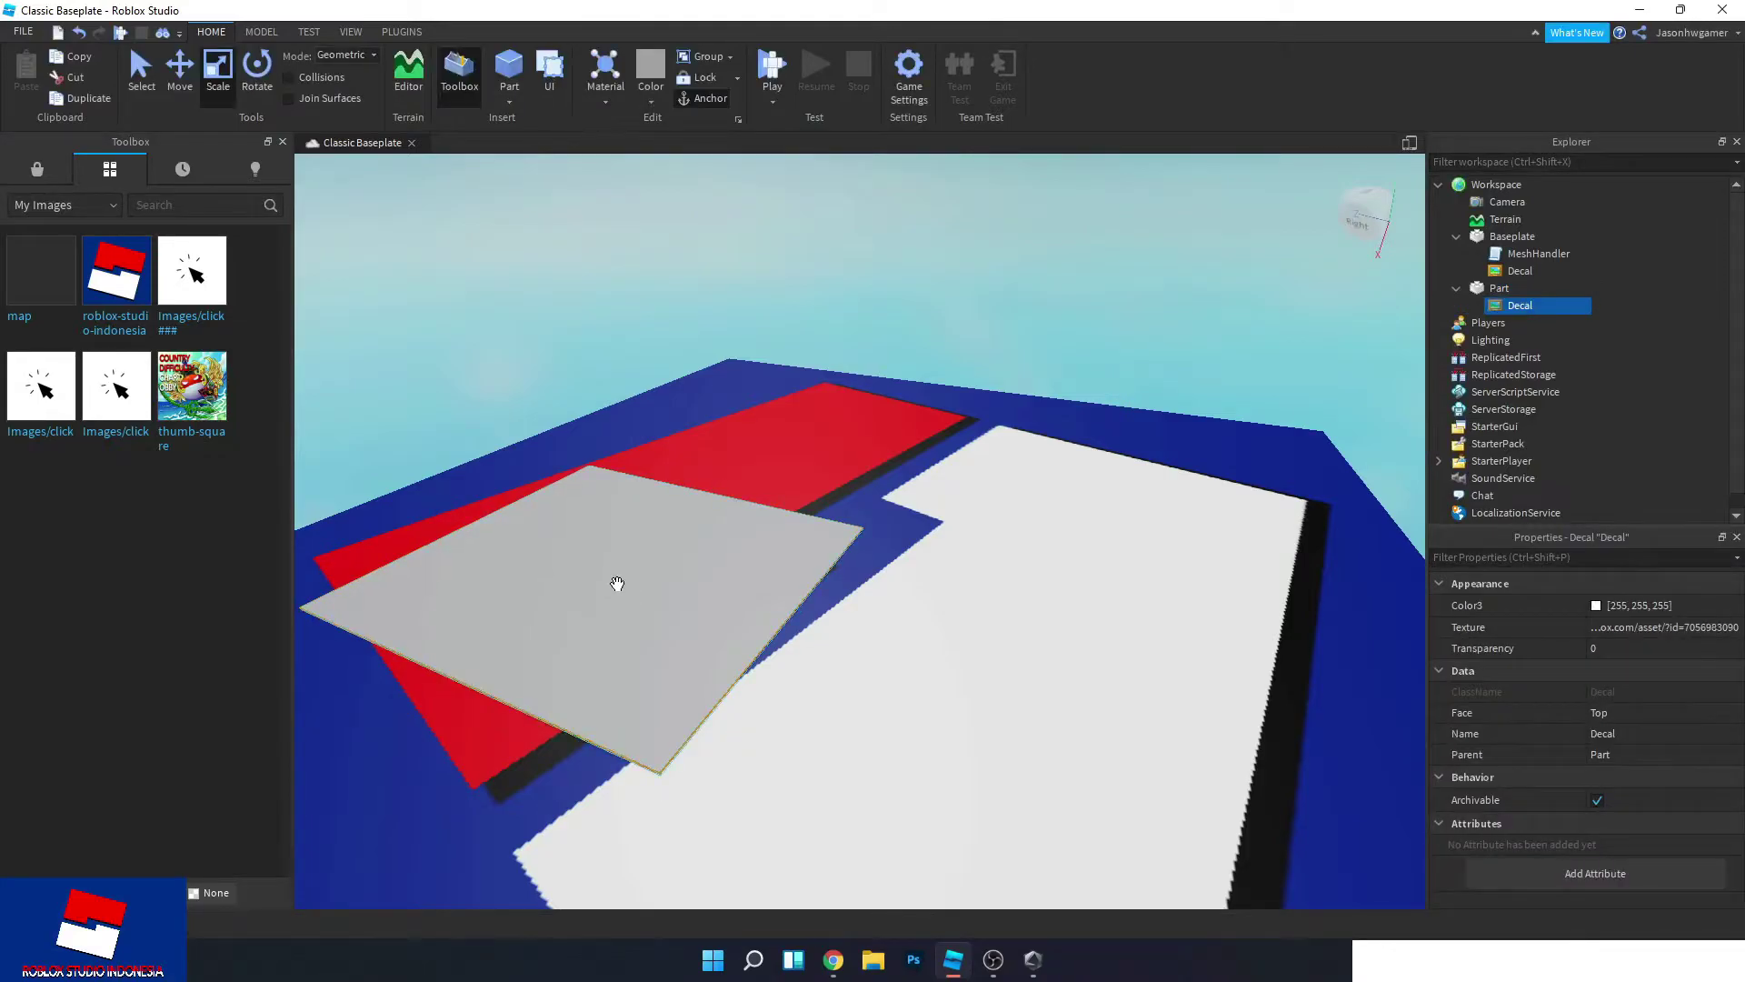
# Inspect the labyrinth decal on the plate and check the map decal's thumbnail in the Roblox website's decals list.
pyautogui.scroll(1, 608, 656)
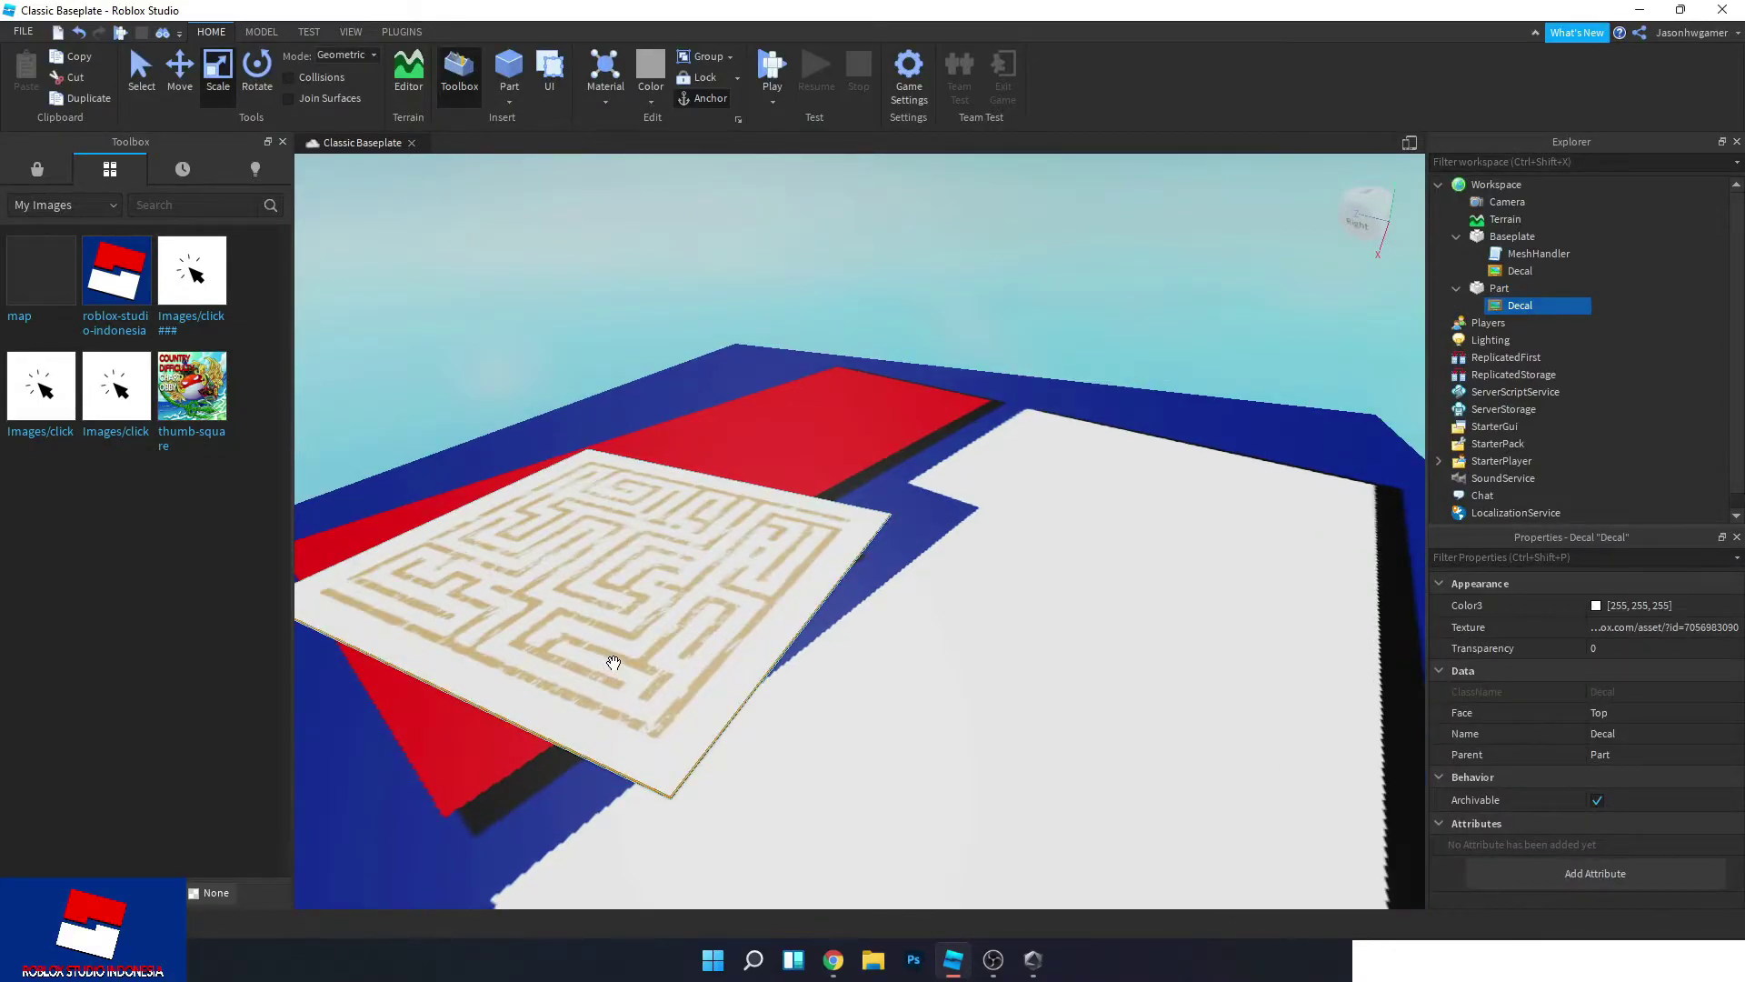
pyautogui.moveTo(617, 643); pyautogui.dragTo(606, 614, button='right')
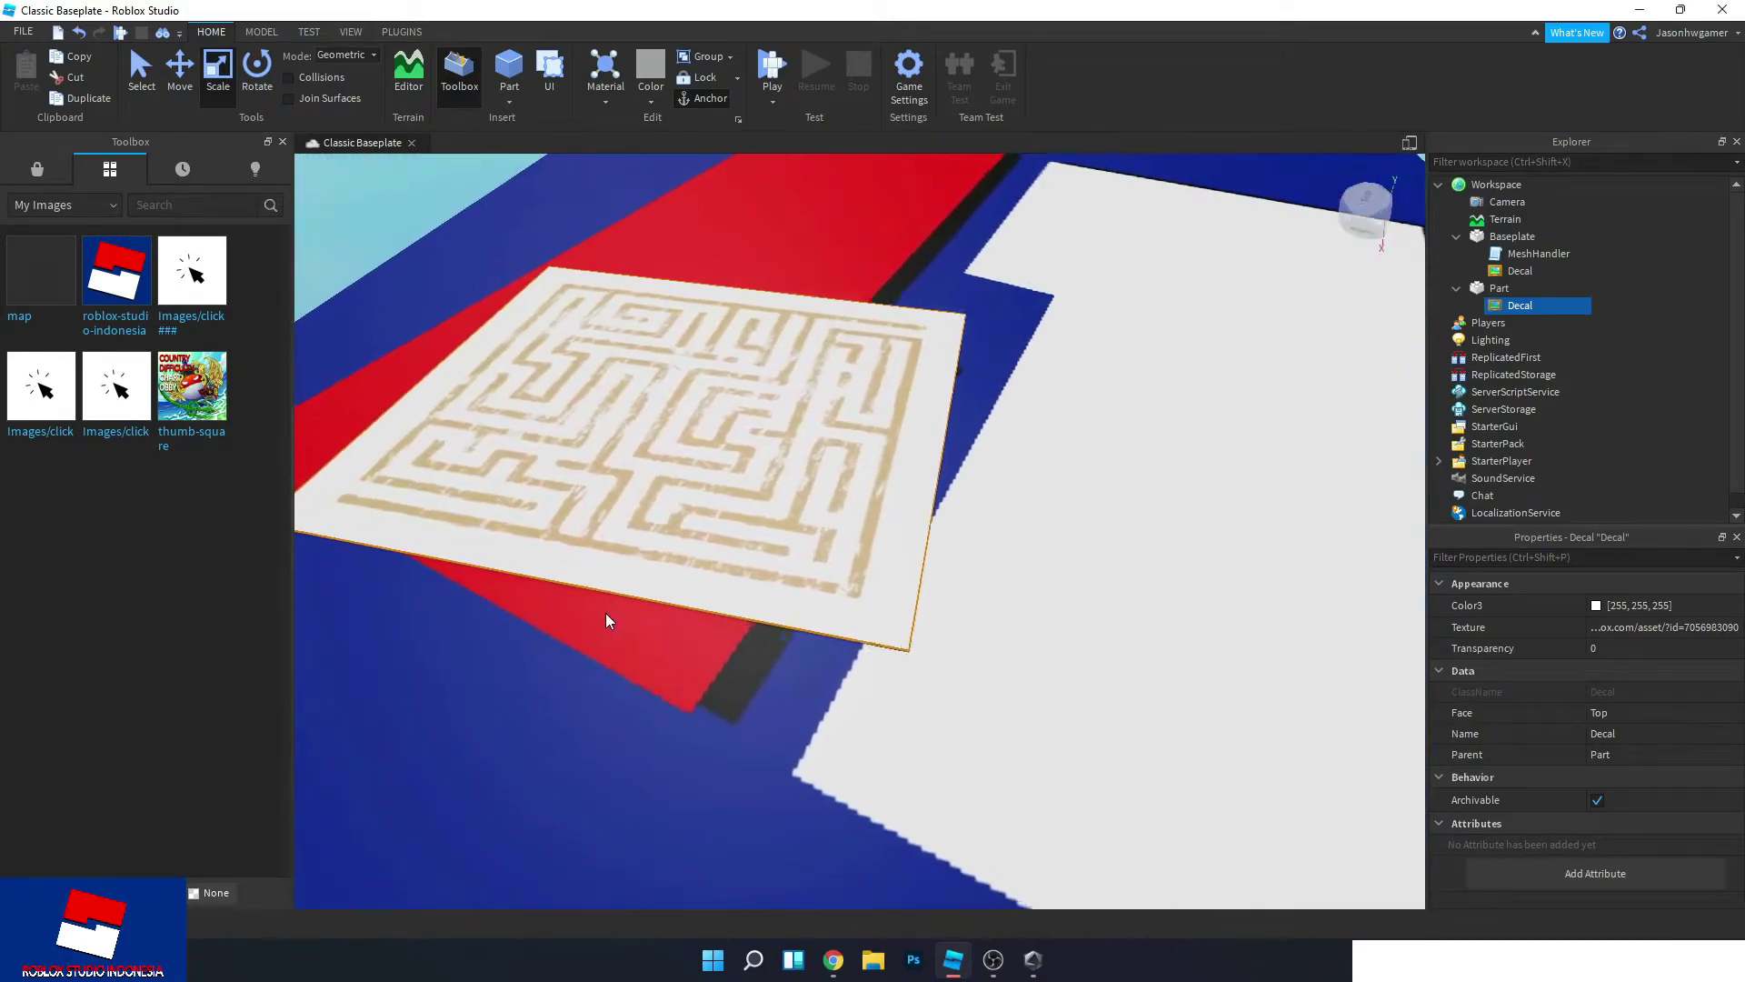
pyautogui.scroll(5, 717, 554)
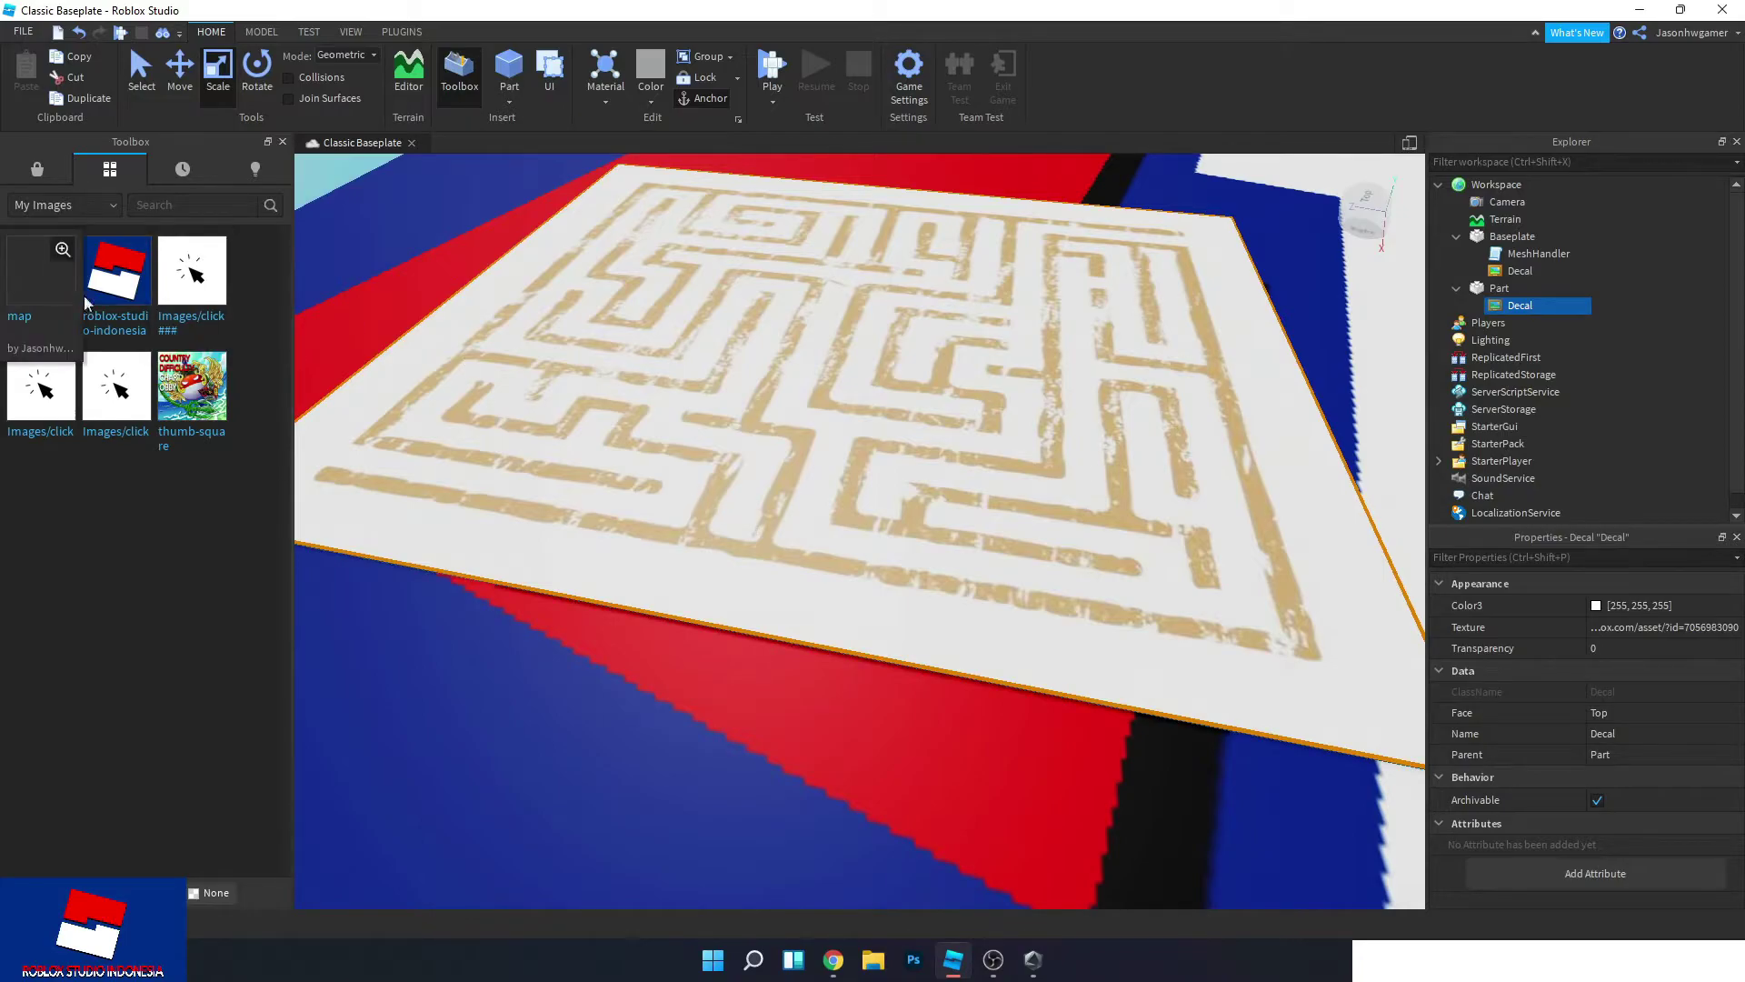
pyautogui.click(825, 960)
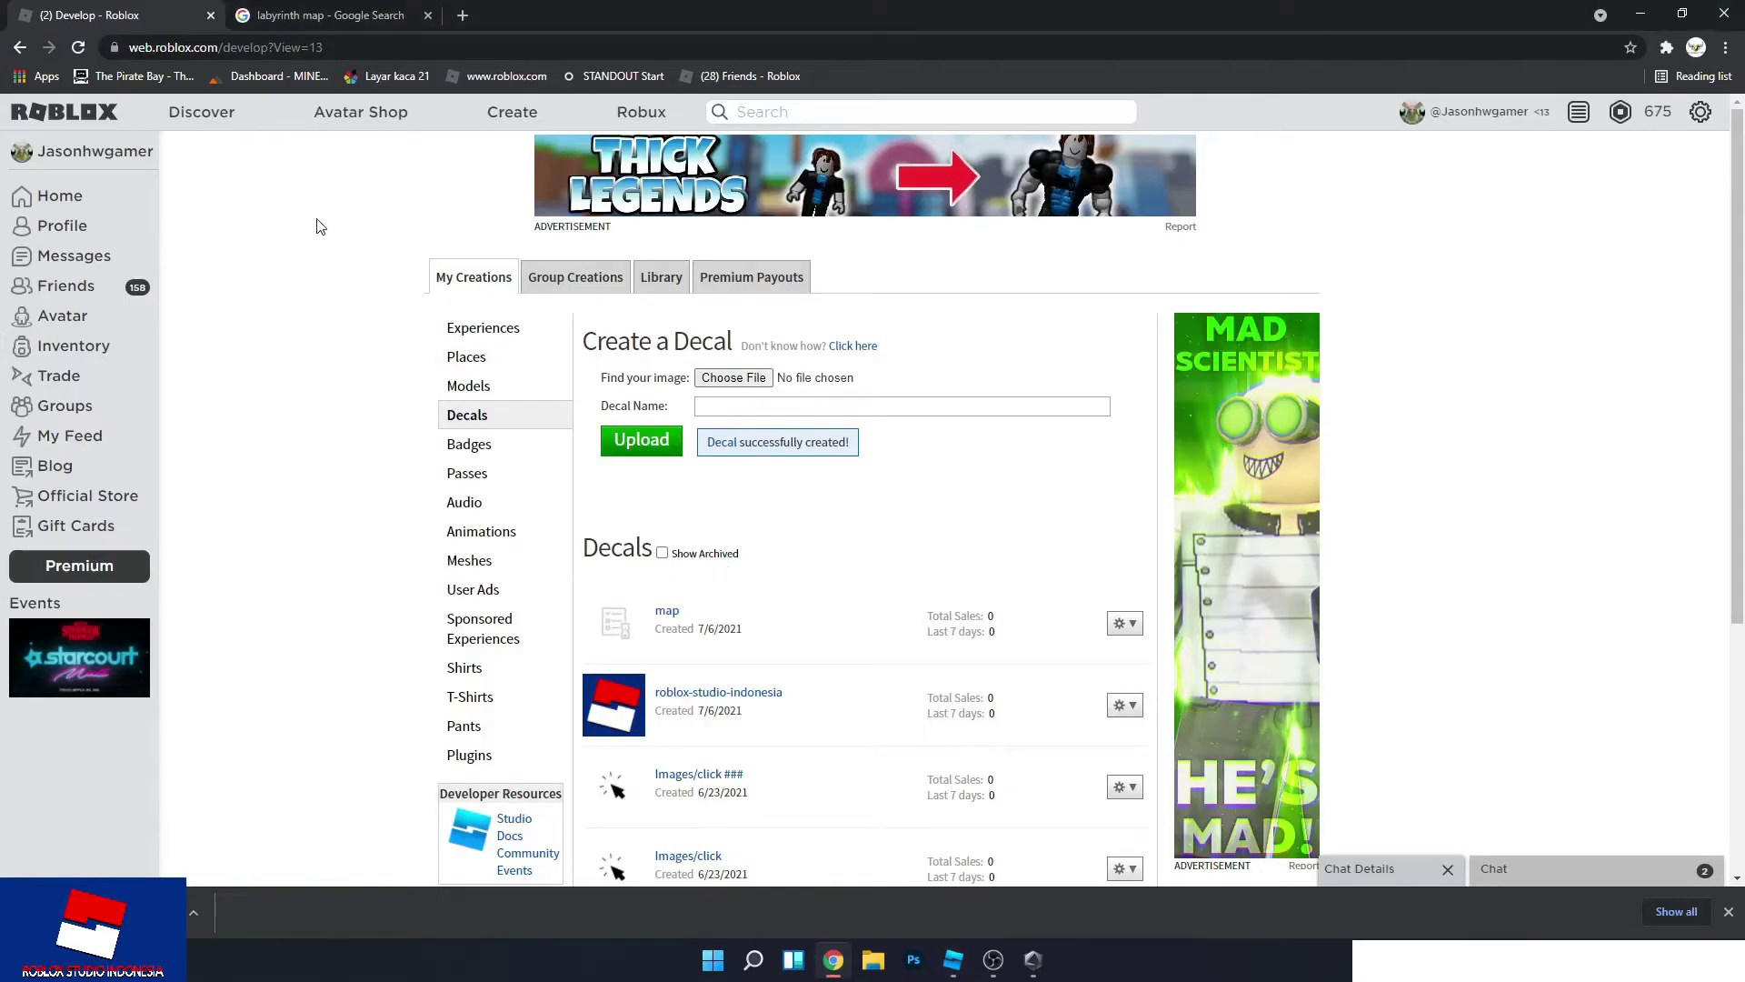
pyautogui.click(467, 389)
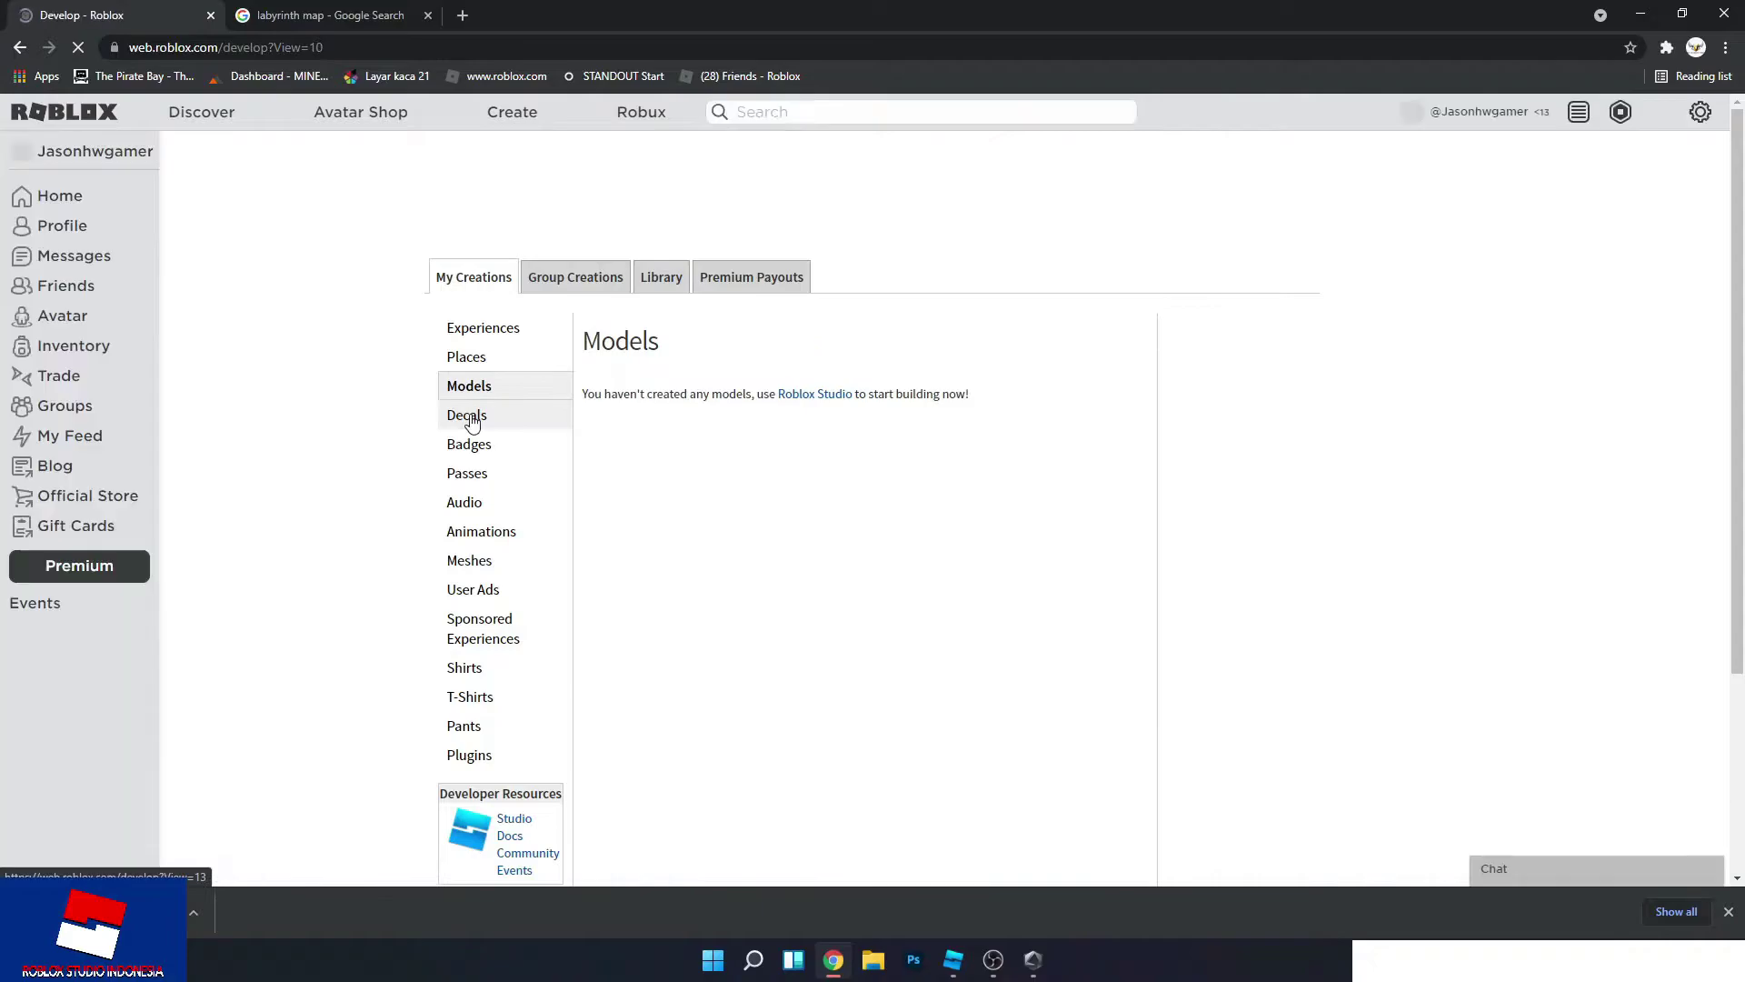
pyautogui.click(471, 417)
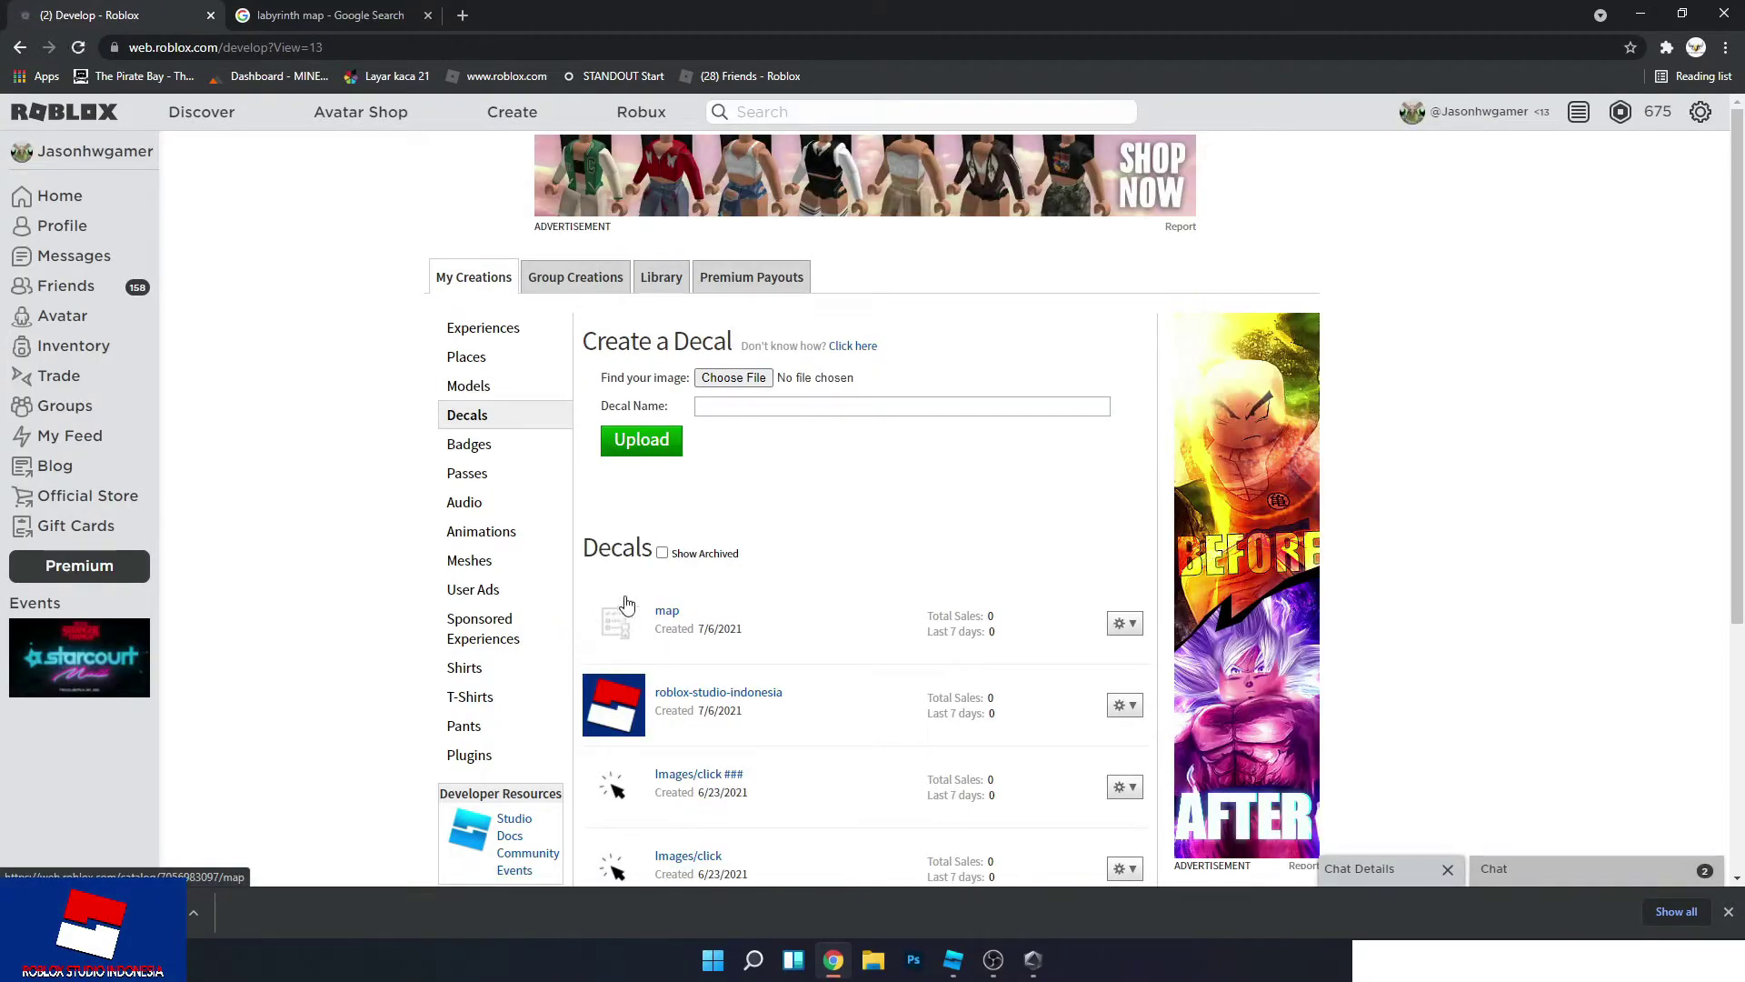
pyautogui.click(954, 959)
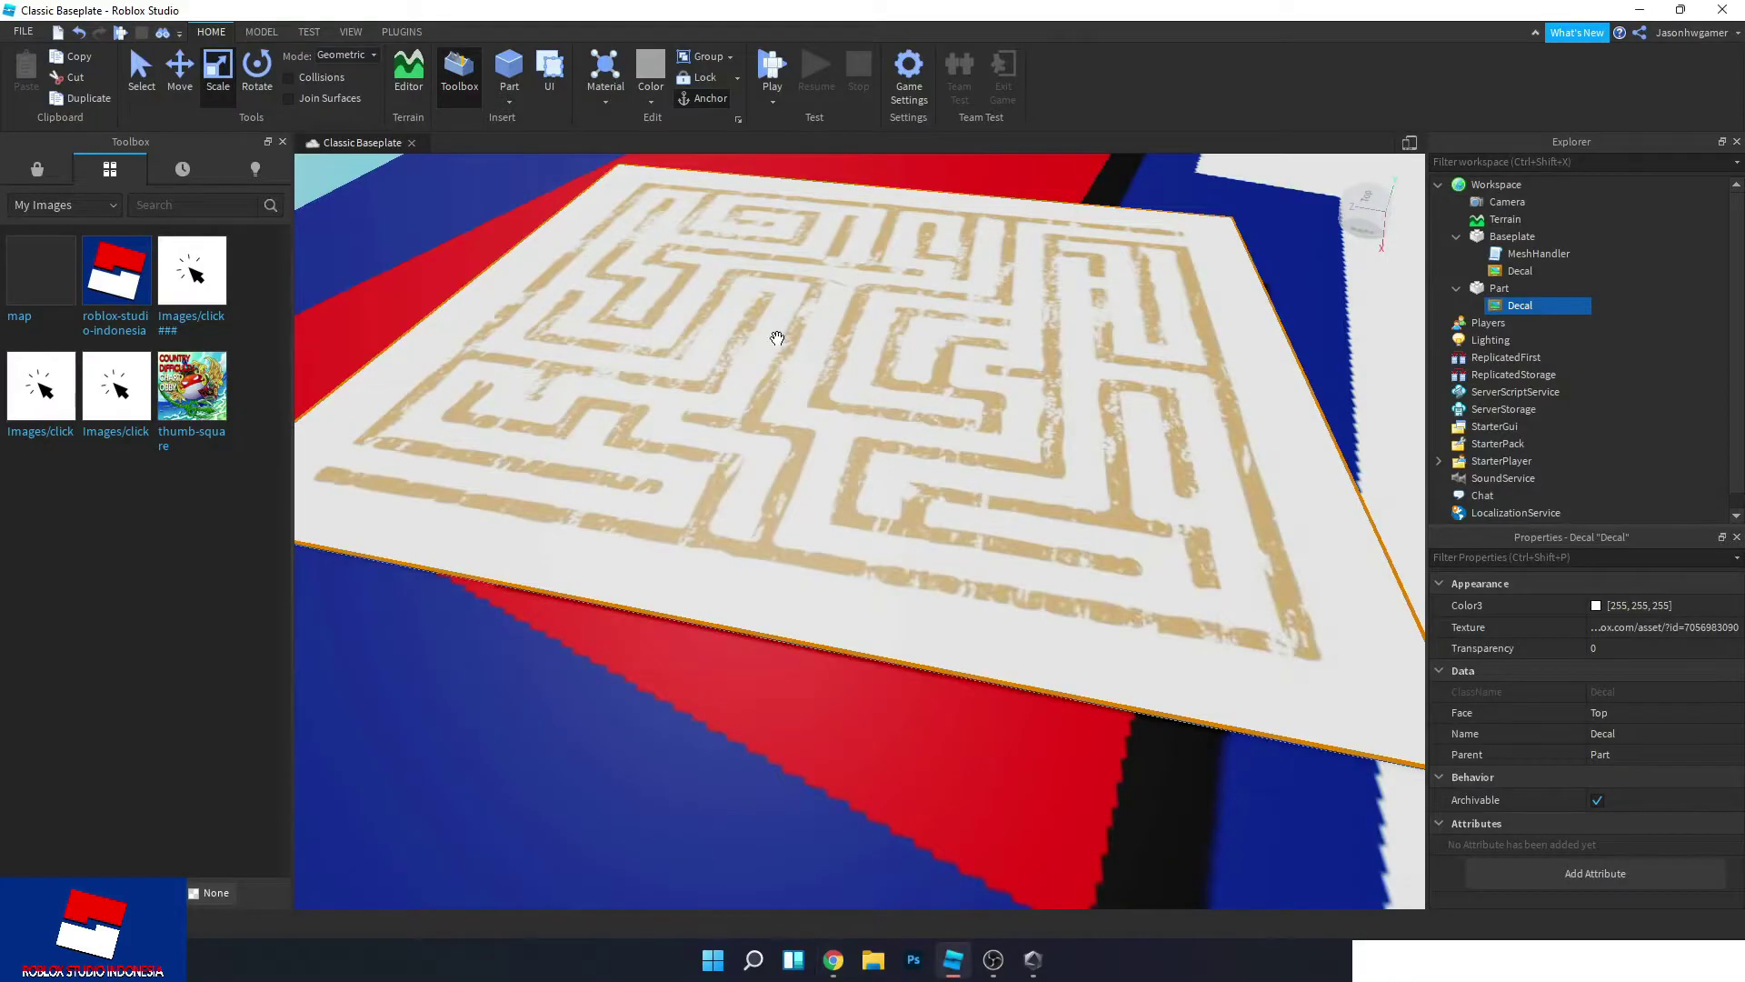
pyautogui.scroll(5, 961, 406)
pyautogui.scroll(-8, 959, 397)
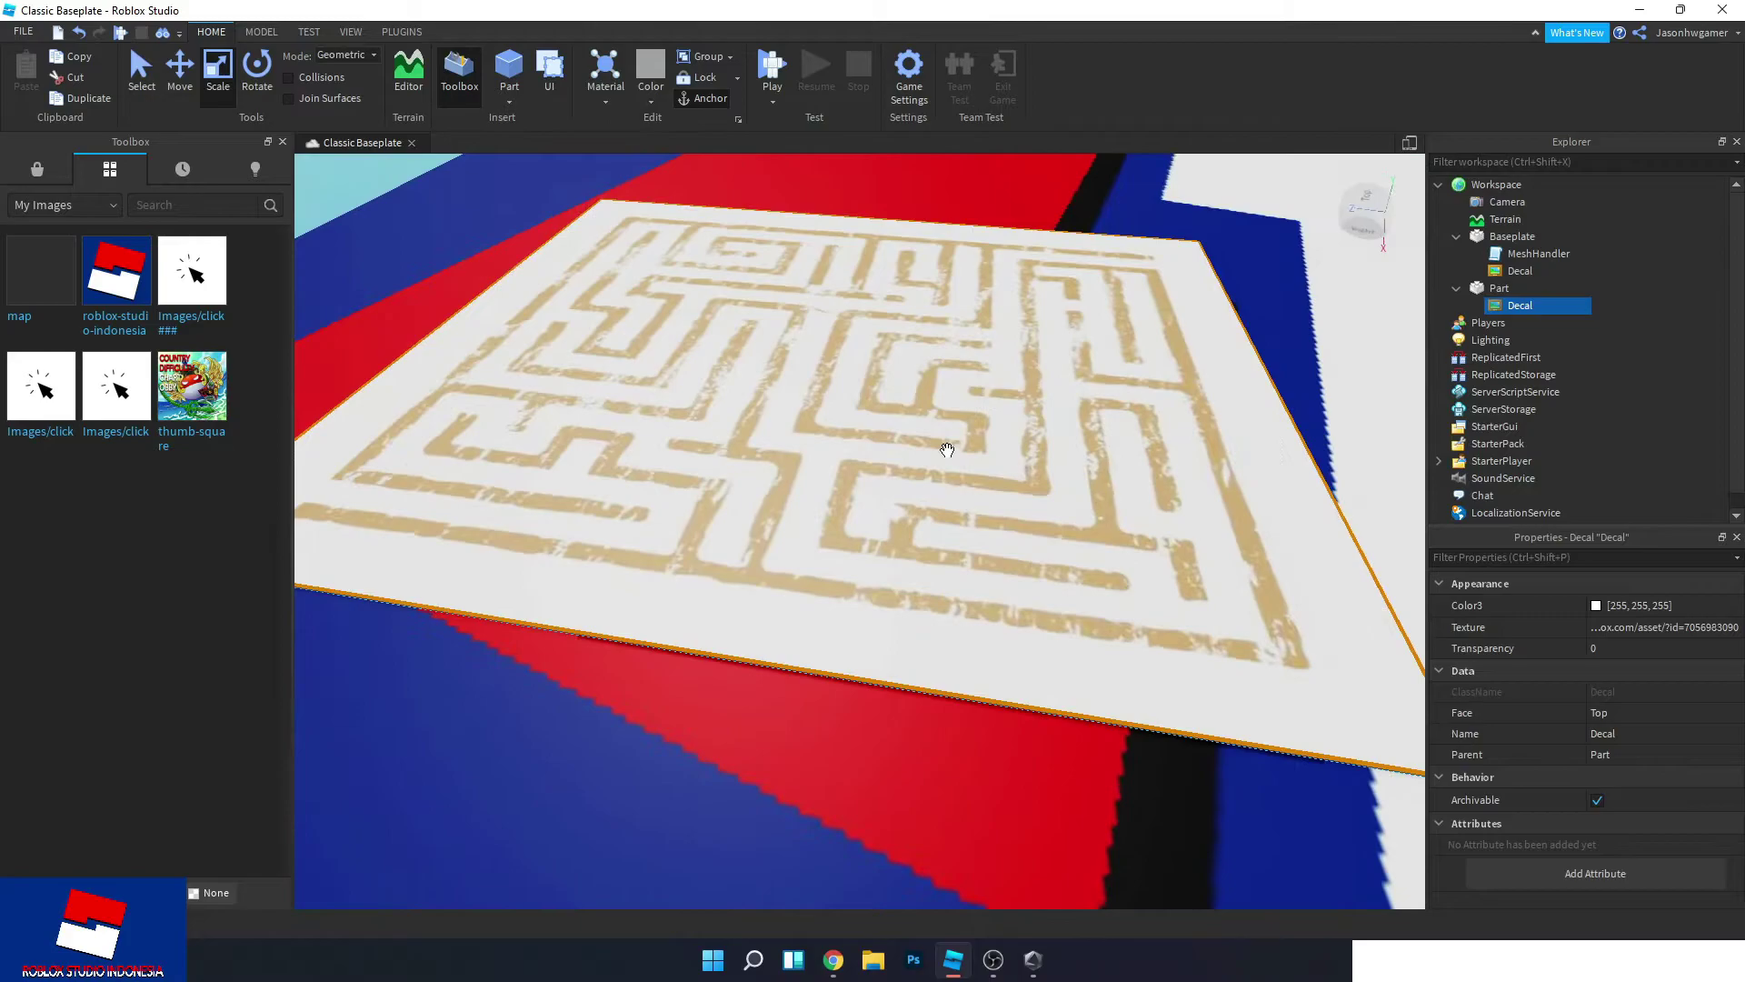
# Review the map decal's configuration settings on the Roblox website, and return to Roblox Studio.
pyautogui.click(833, 960)
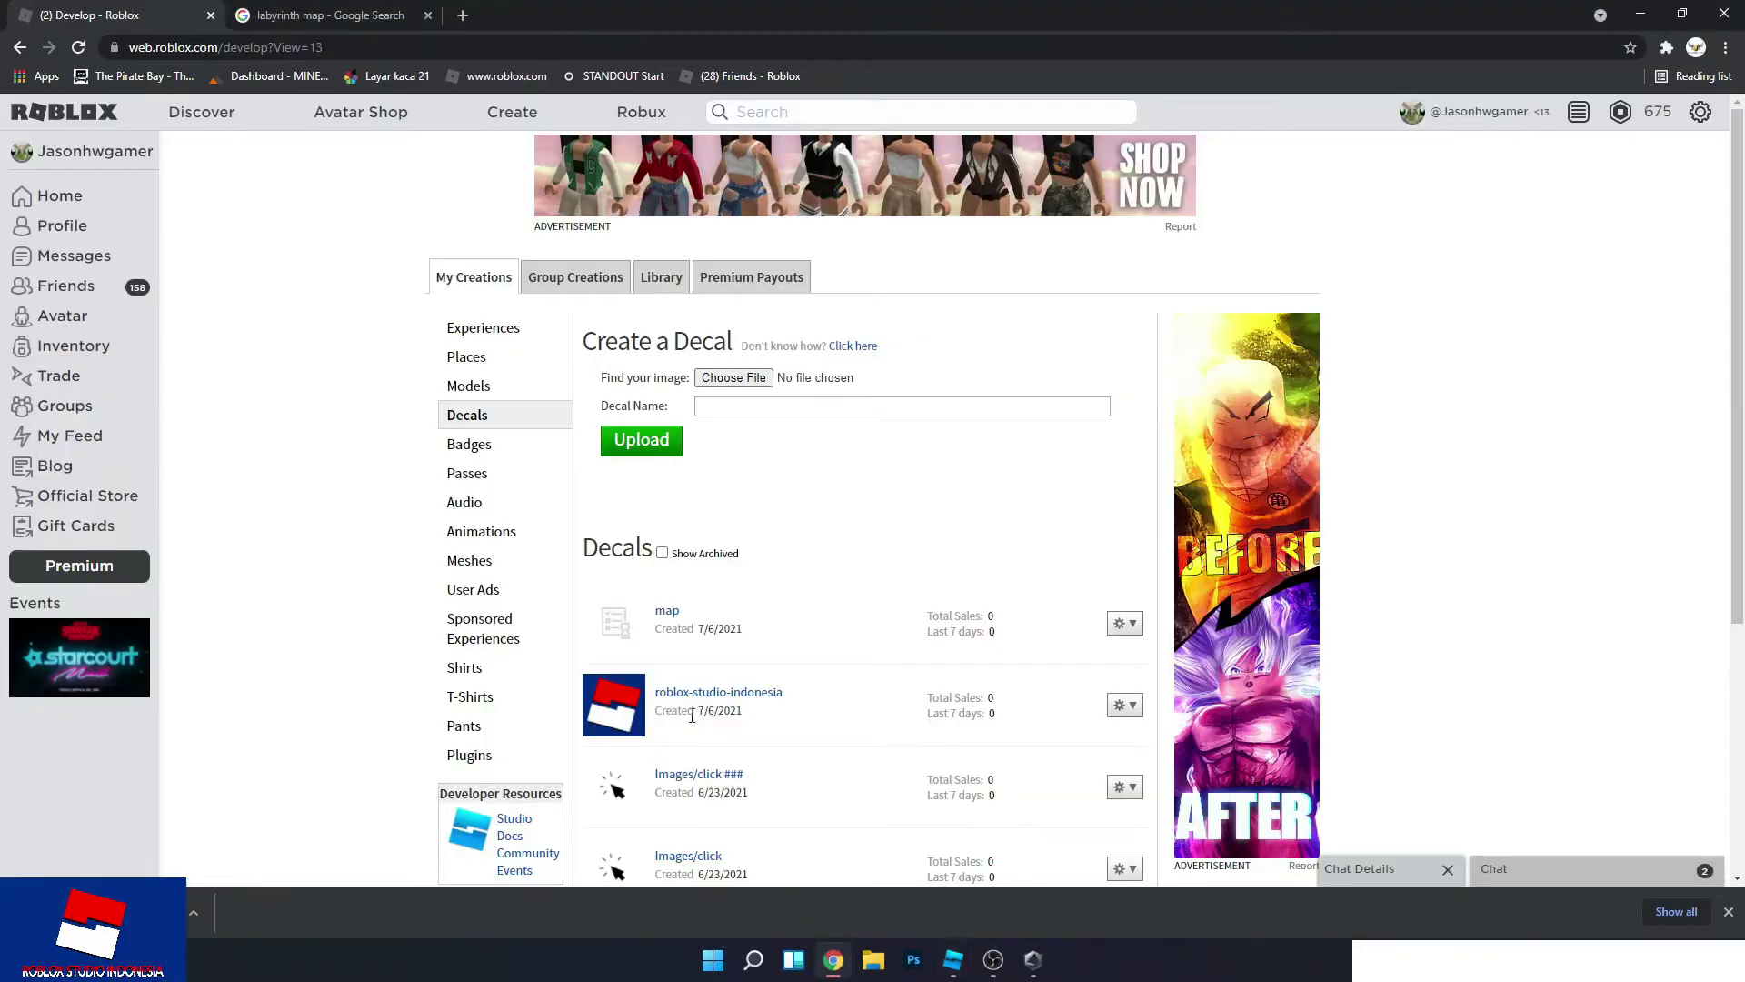
pyautogui.click(1125, 622)
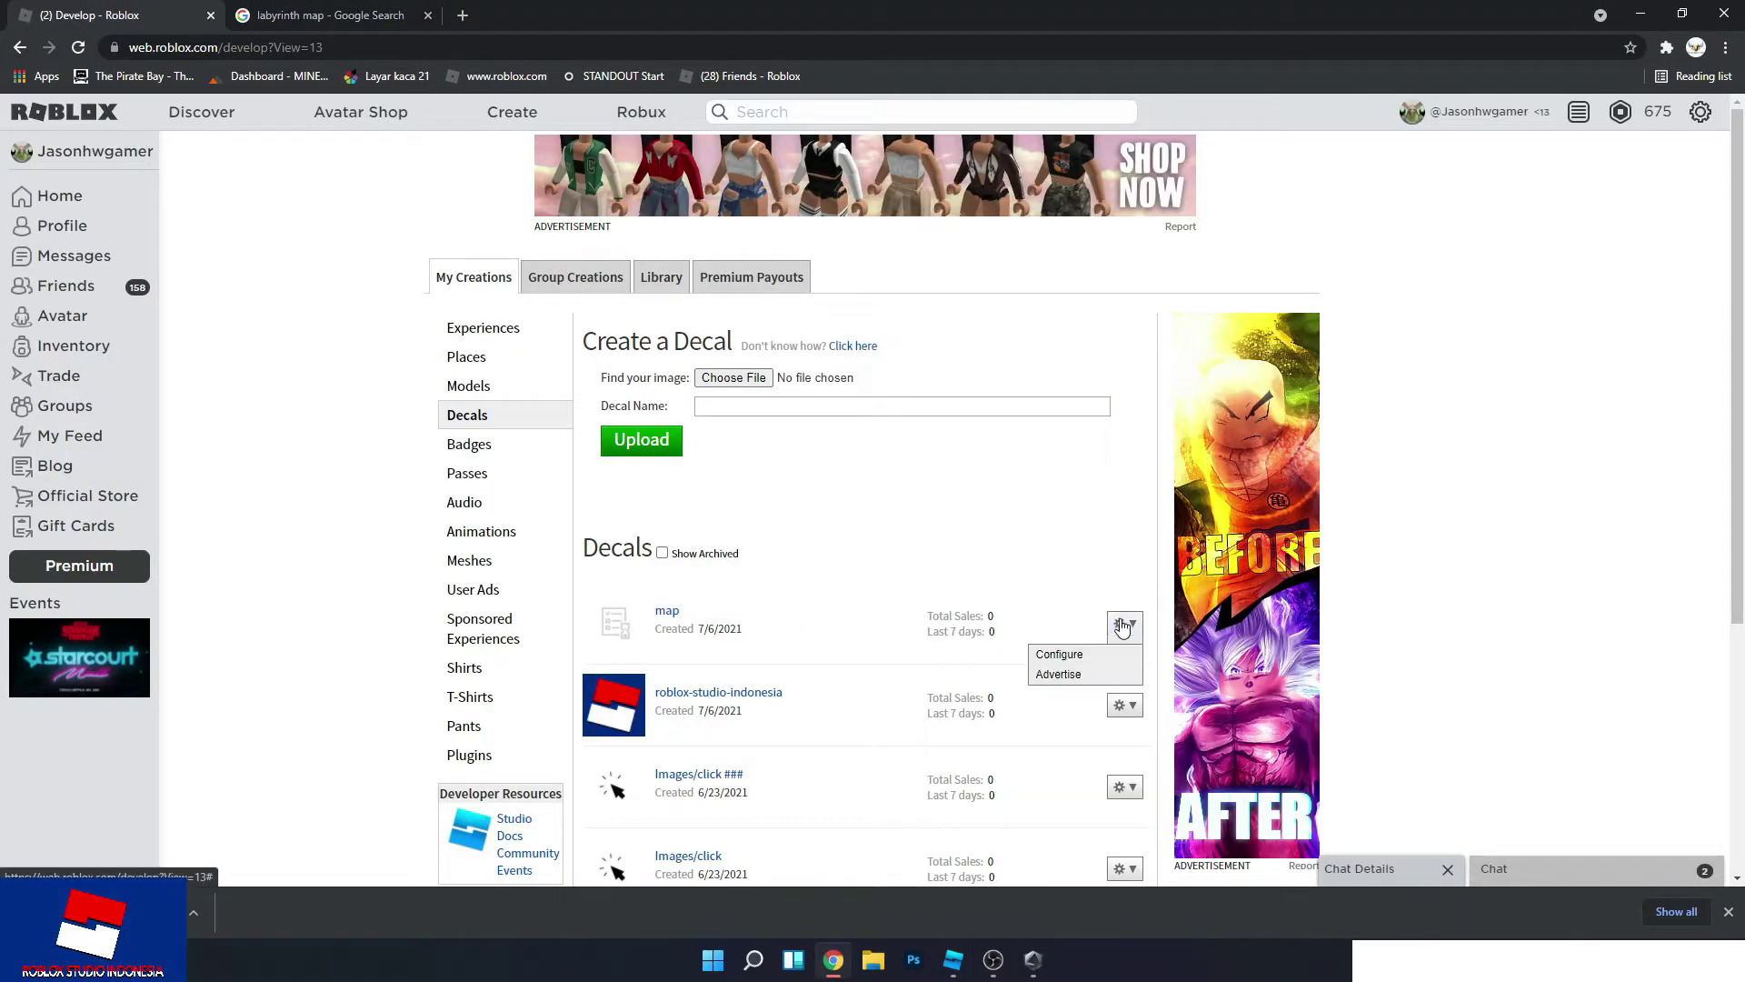
pyautogui.click(1092, 658)
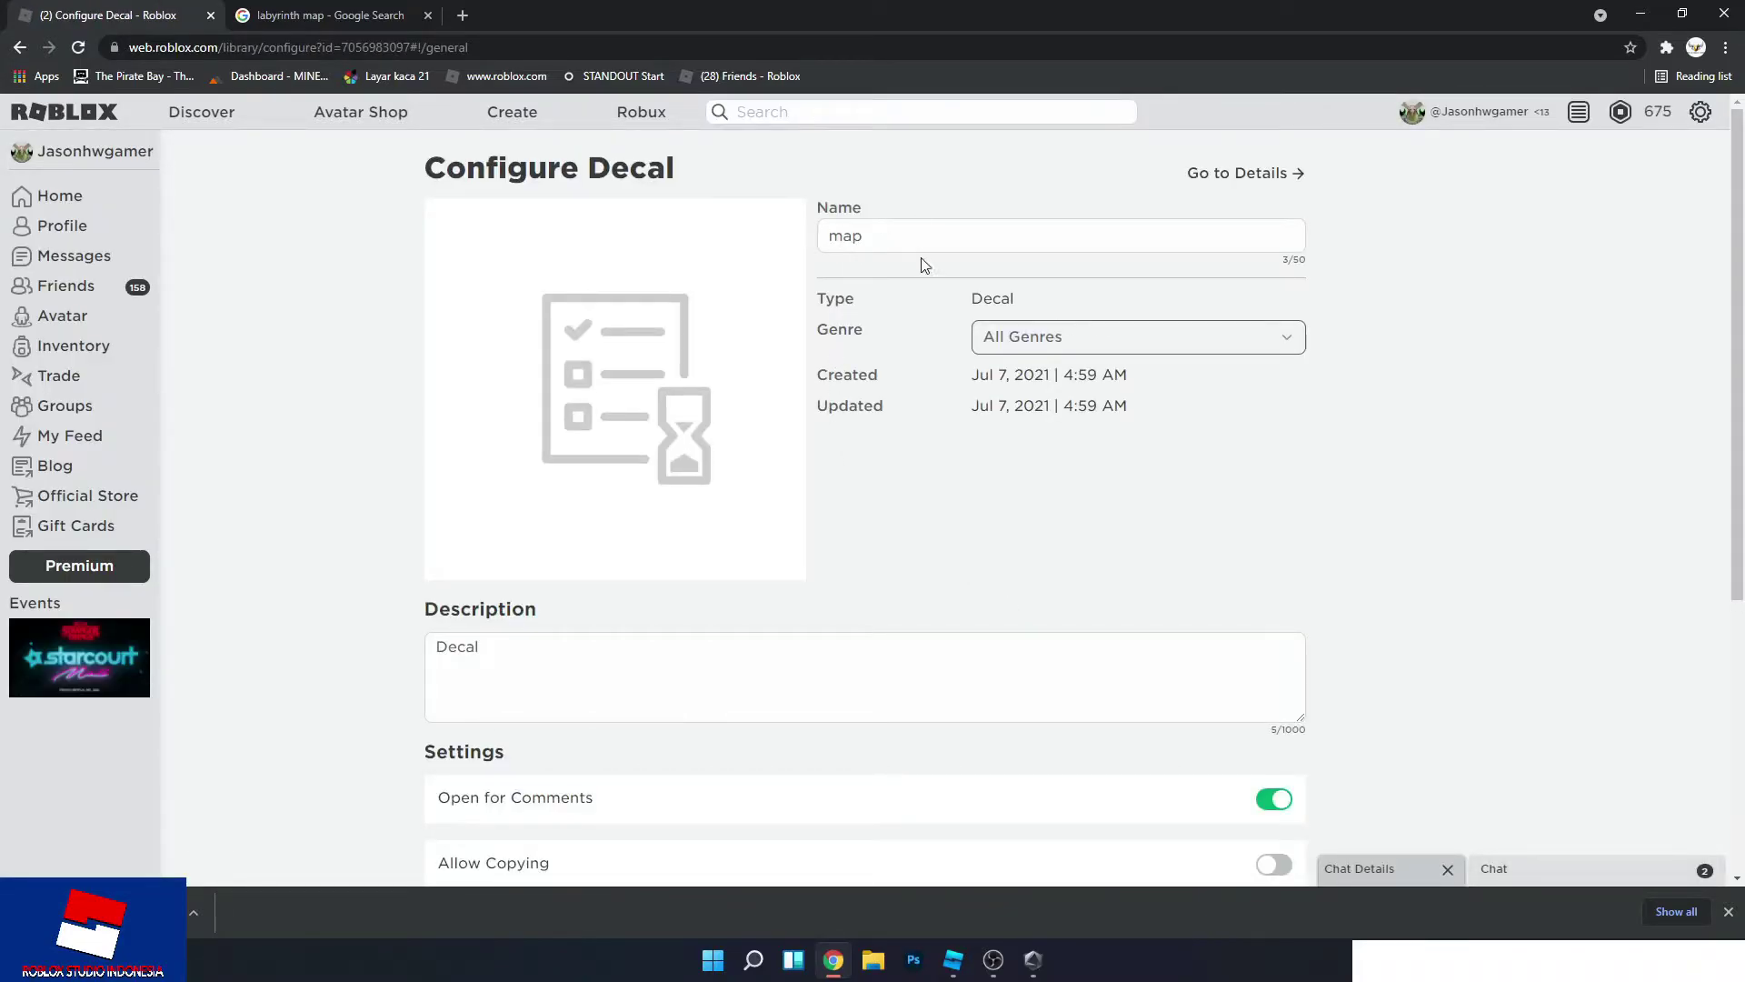
pyautogui.scroll(-4, 777, 430)
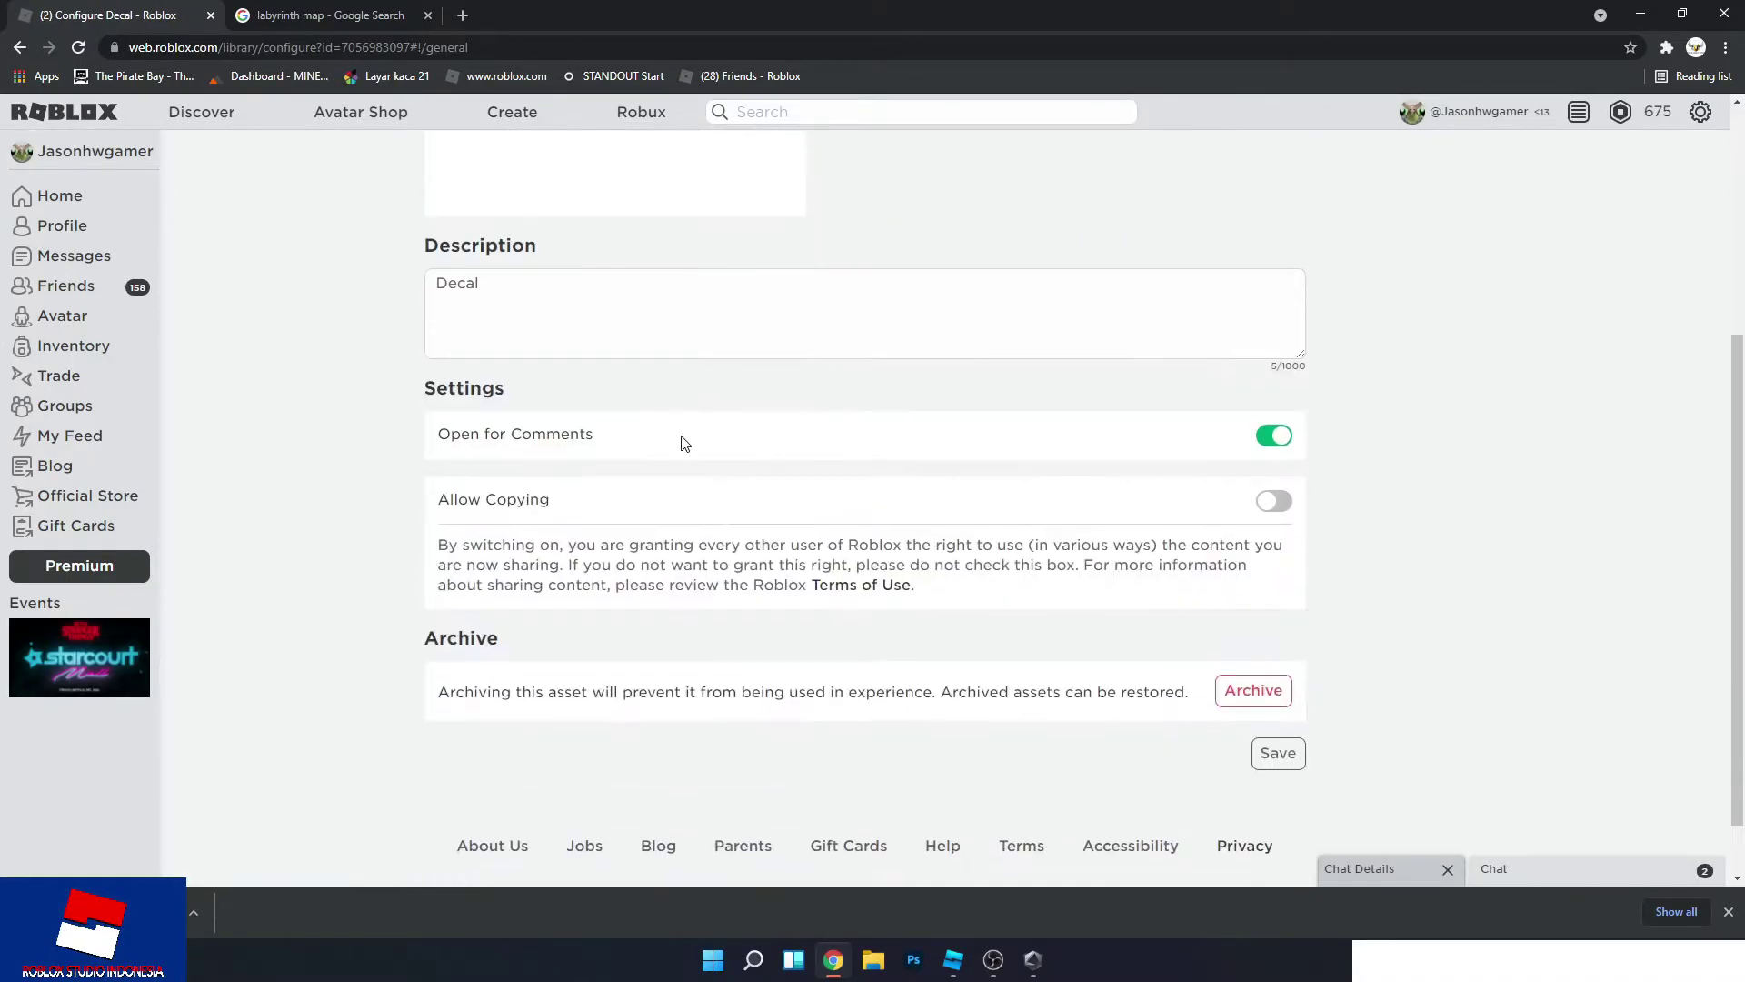
pyautogui.scroll(4, 543, 428)
pyautogui.scroll(-4, 673, 541)
pyautogui.scroll(-1, 1048, 615)
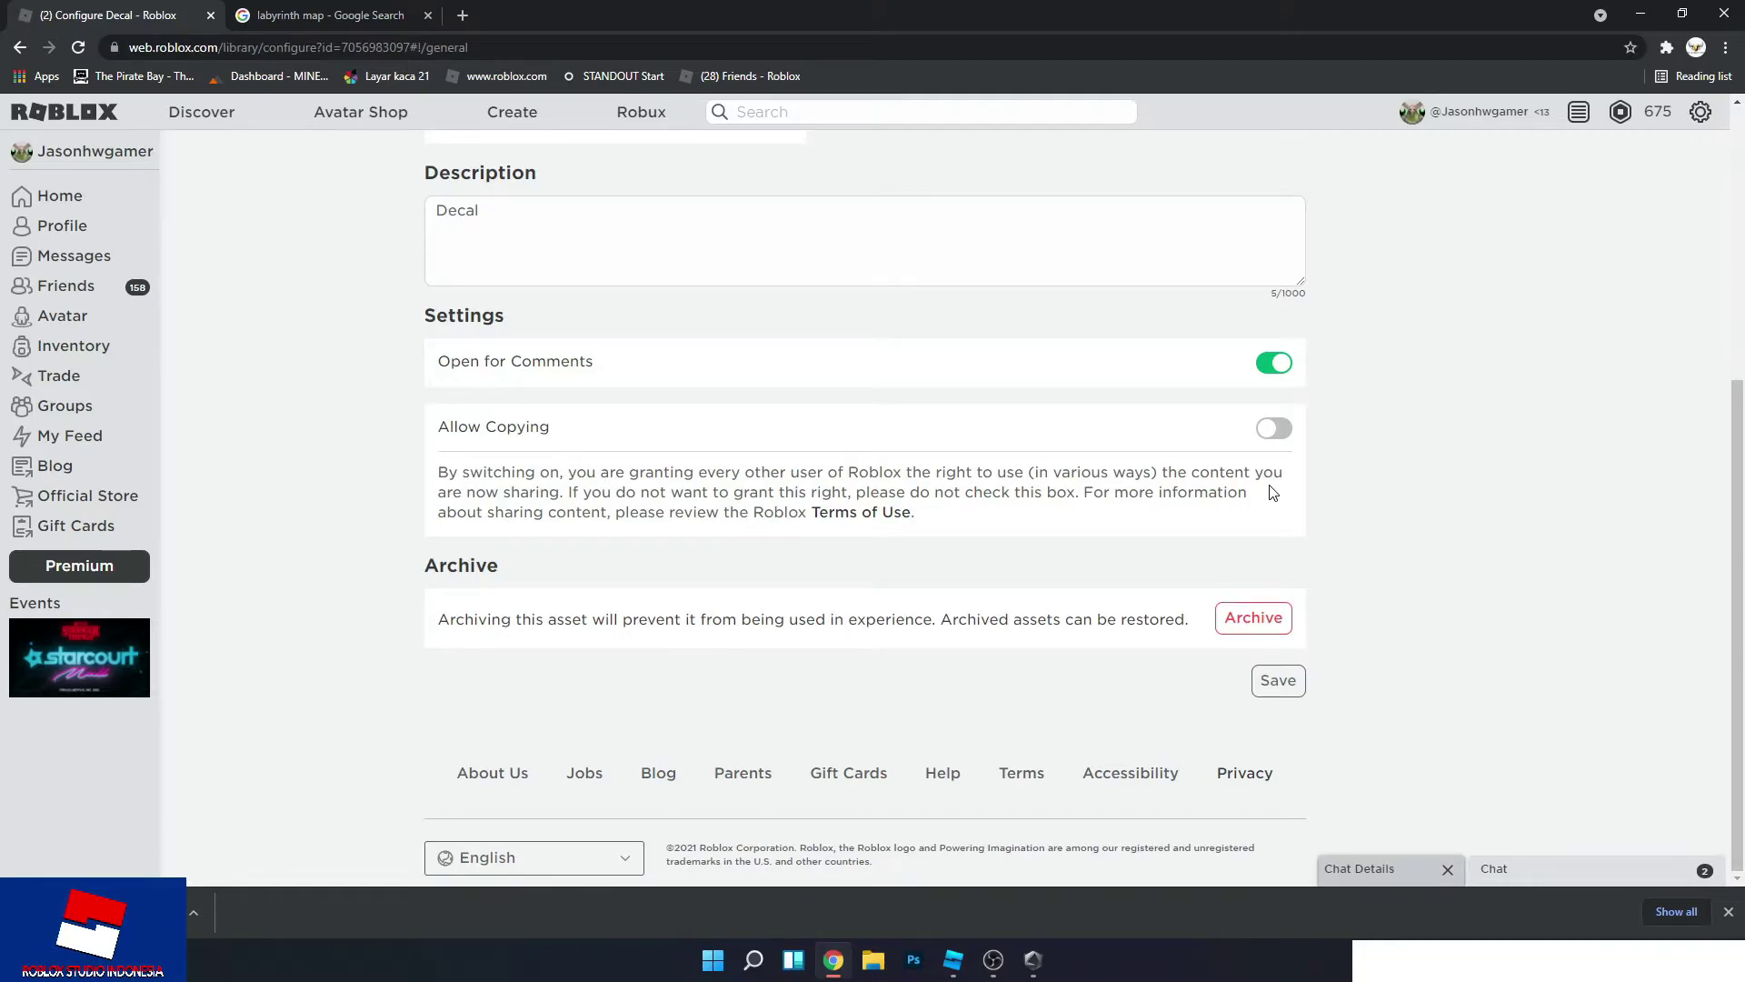
pyautogui.scroll(5, 1273, 491)
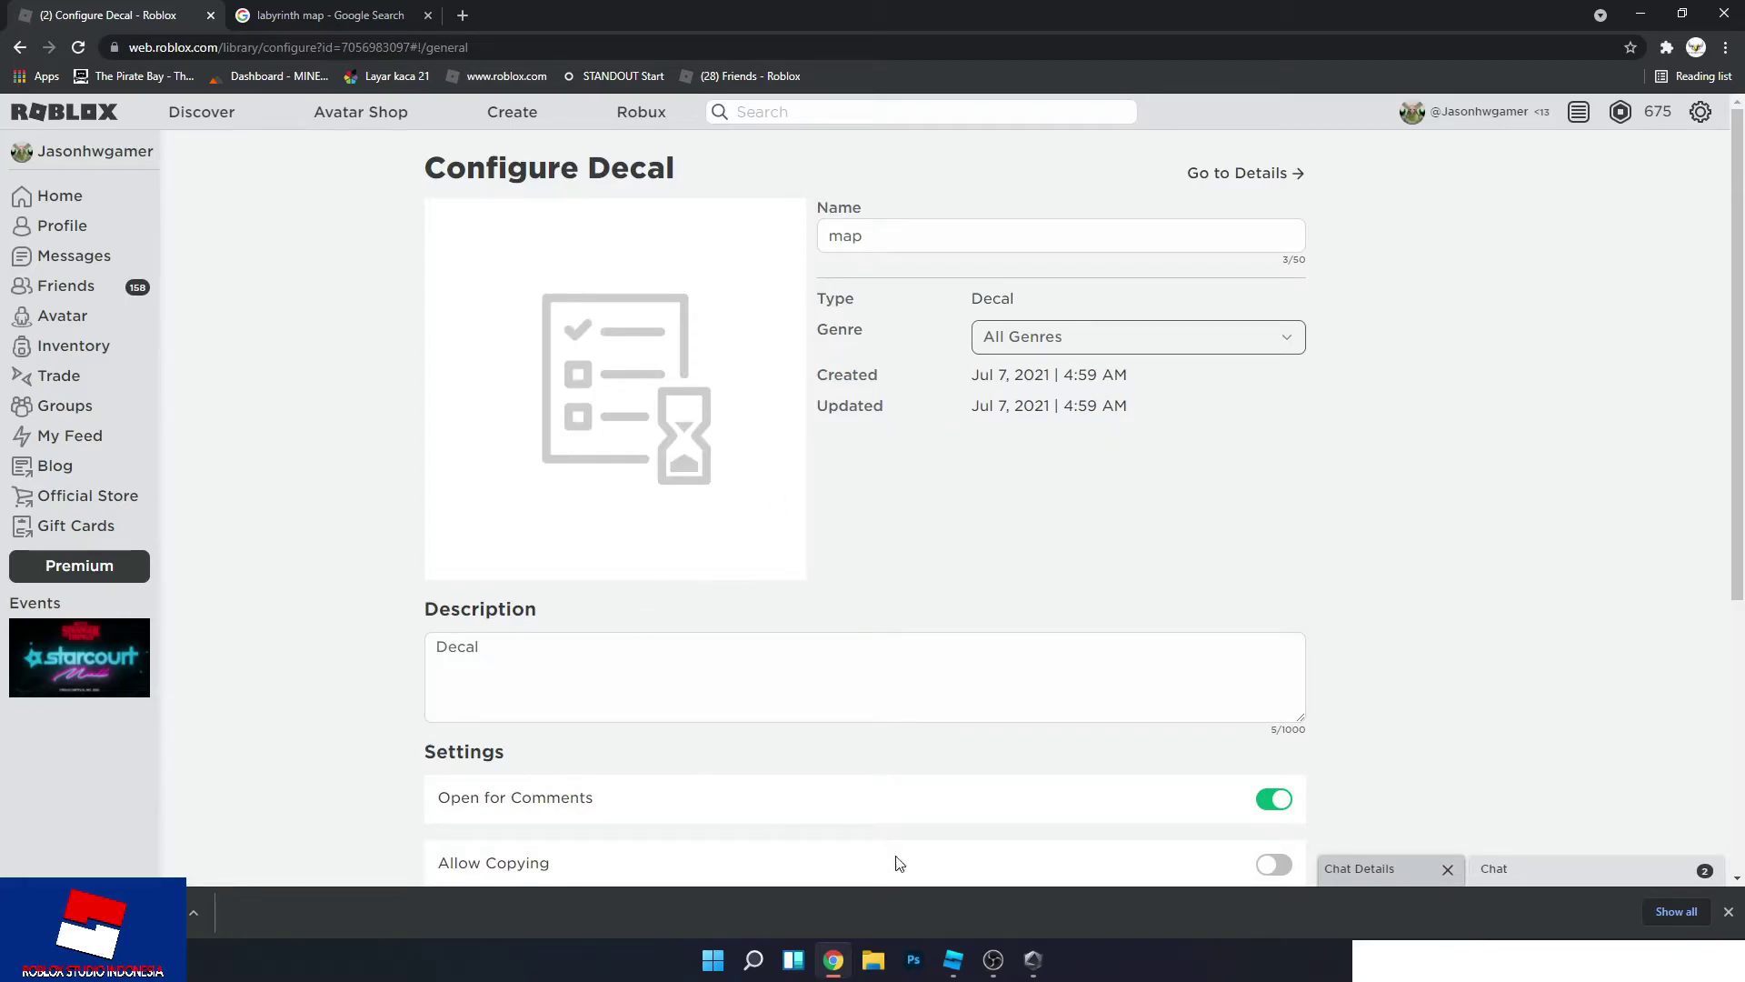
pyautogui.click(954, 960)
# Try enlarging the labyrinth plate by hand along both horizontal axes, and undo both scalings.
pyautogui.scroll(-3, 853, 621)
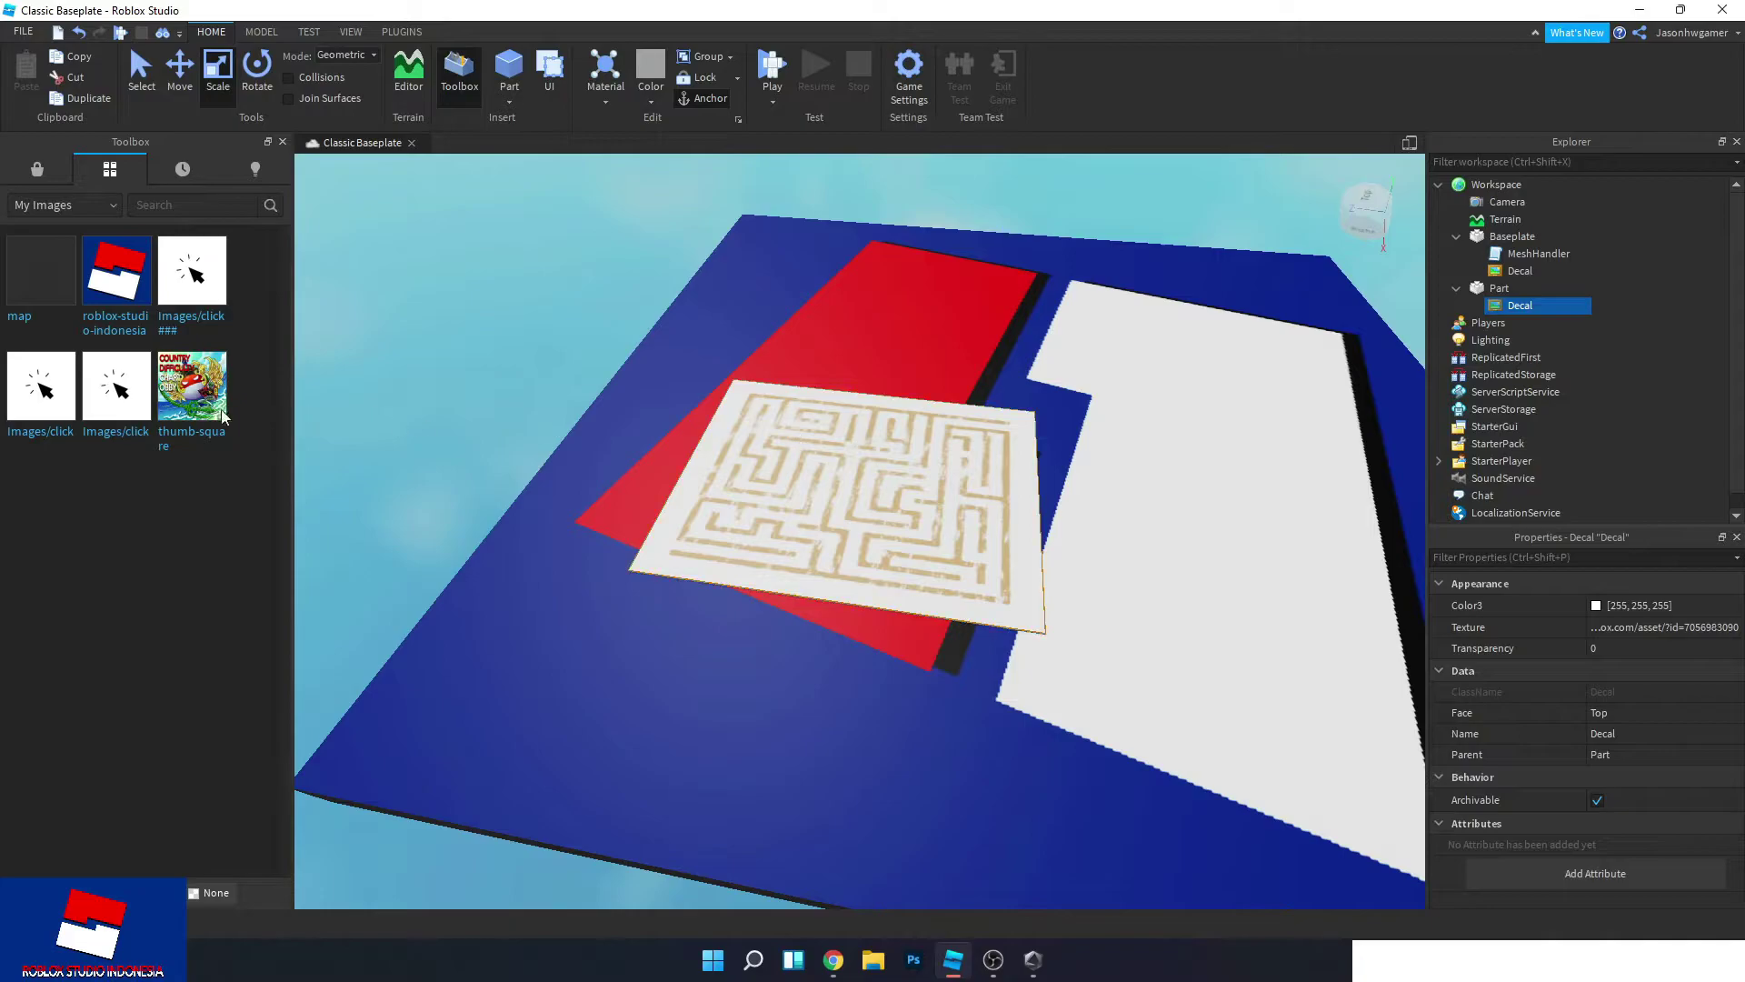
pyautogui.click(1006, 469)
pyautogui.moveTo(1085, 514); pyautogui.dragTo(1267, 528)
pyautogui.moveTo(997, 663); pyautogui.dragTo(947, 824)
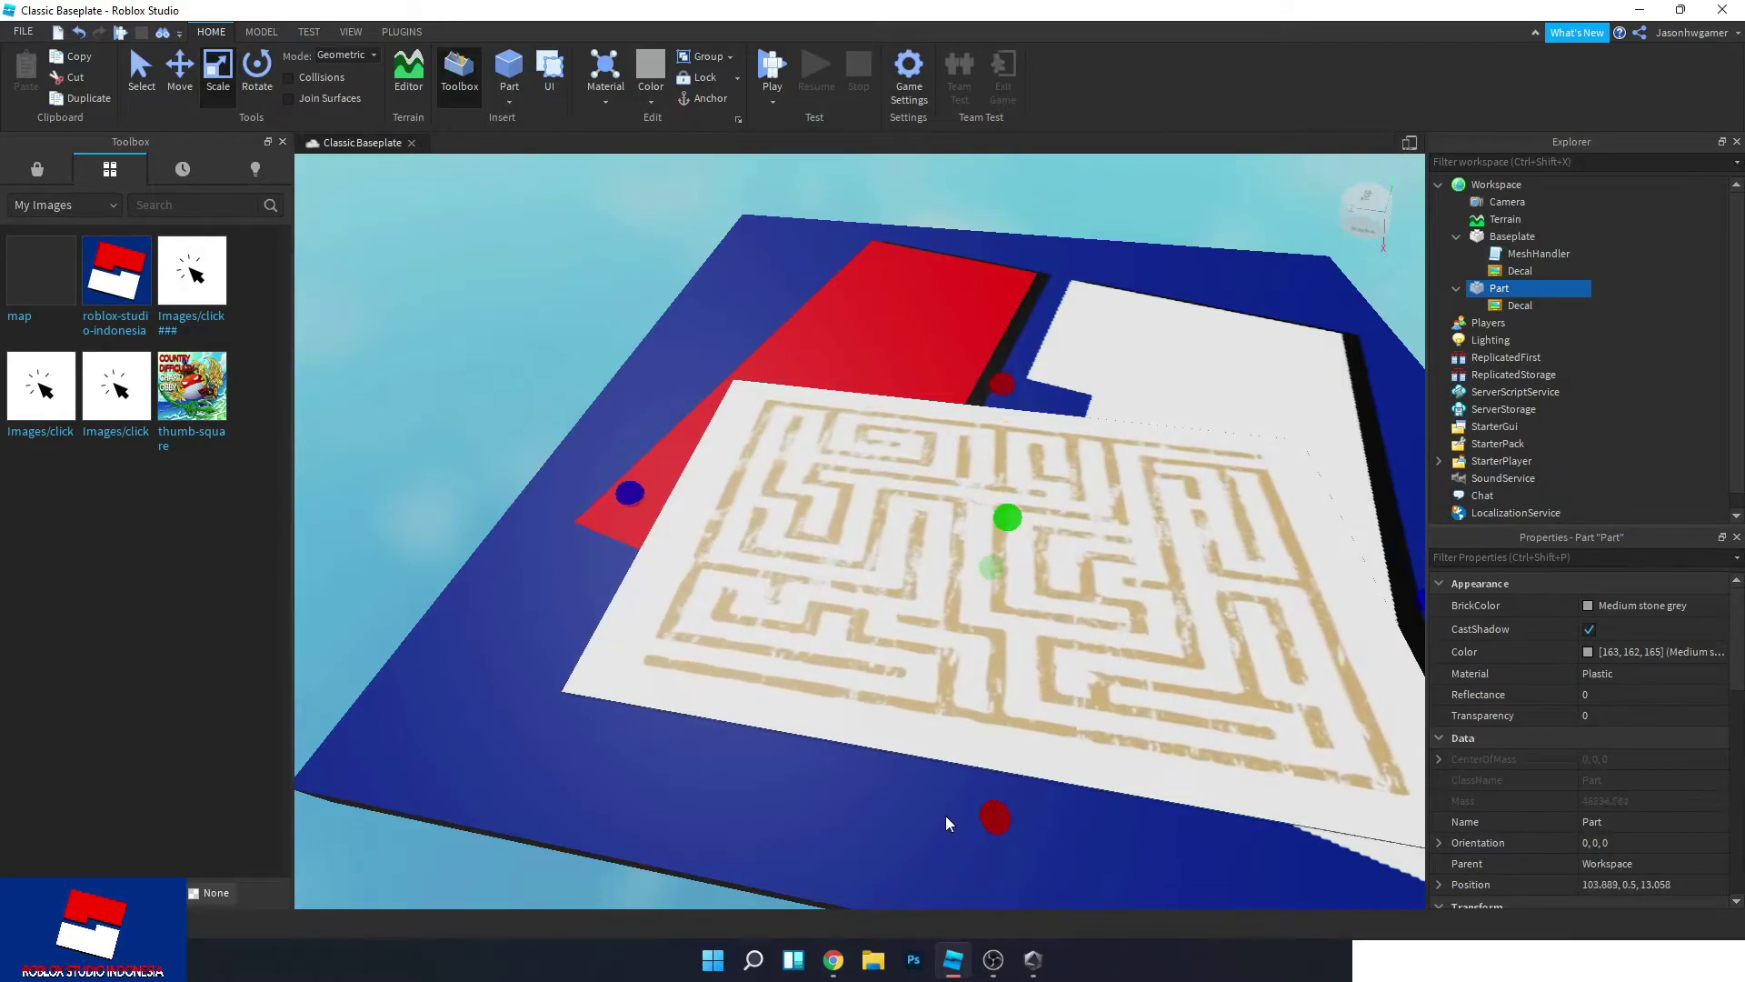
pyautogui.hotkey('ctrl', 'z')
pyautogui.hotkey('ctrl', 'z')
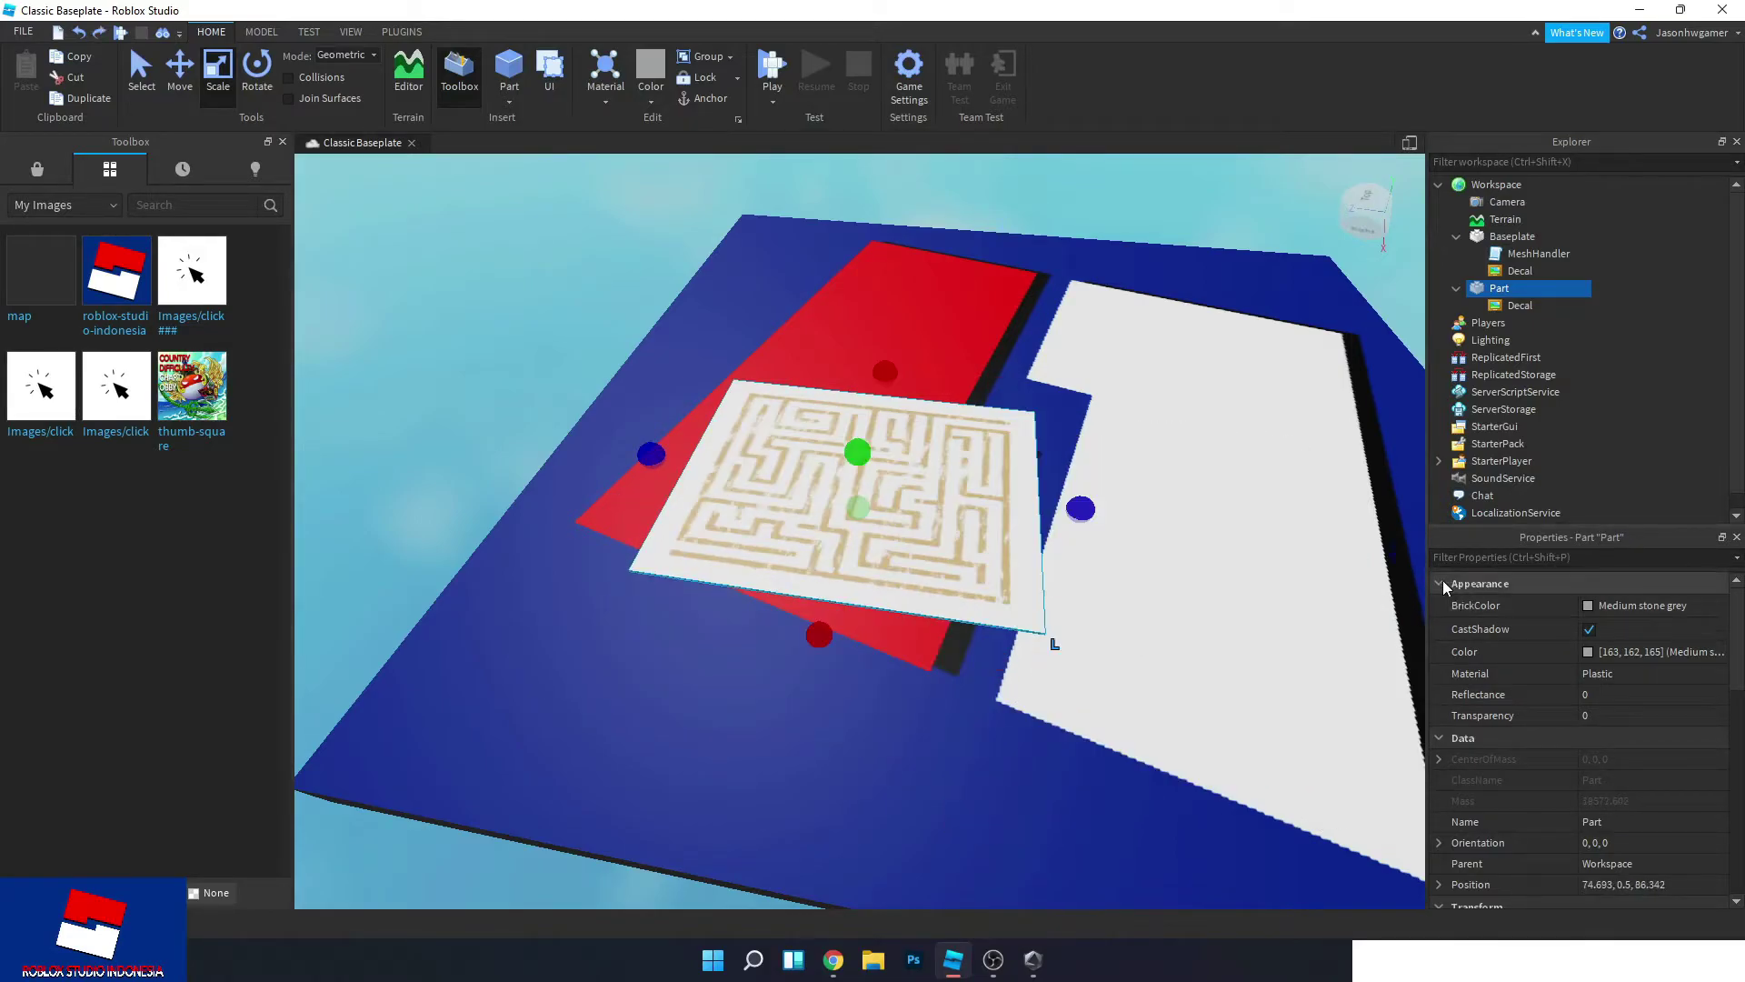
# Set the labyrinth part's size to 150 on X and 150 on Z.
pyautogui.scroll(-3, 1578, 778)
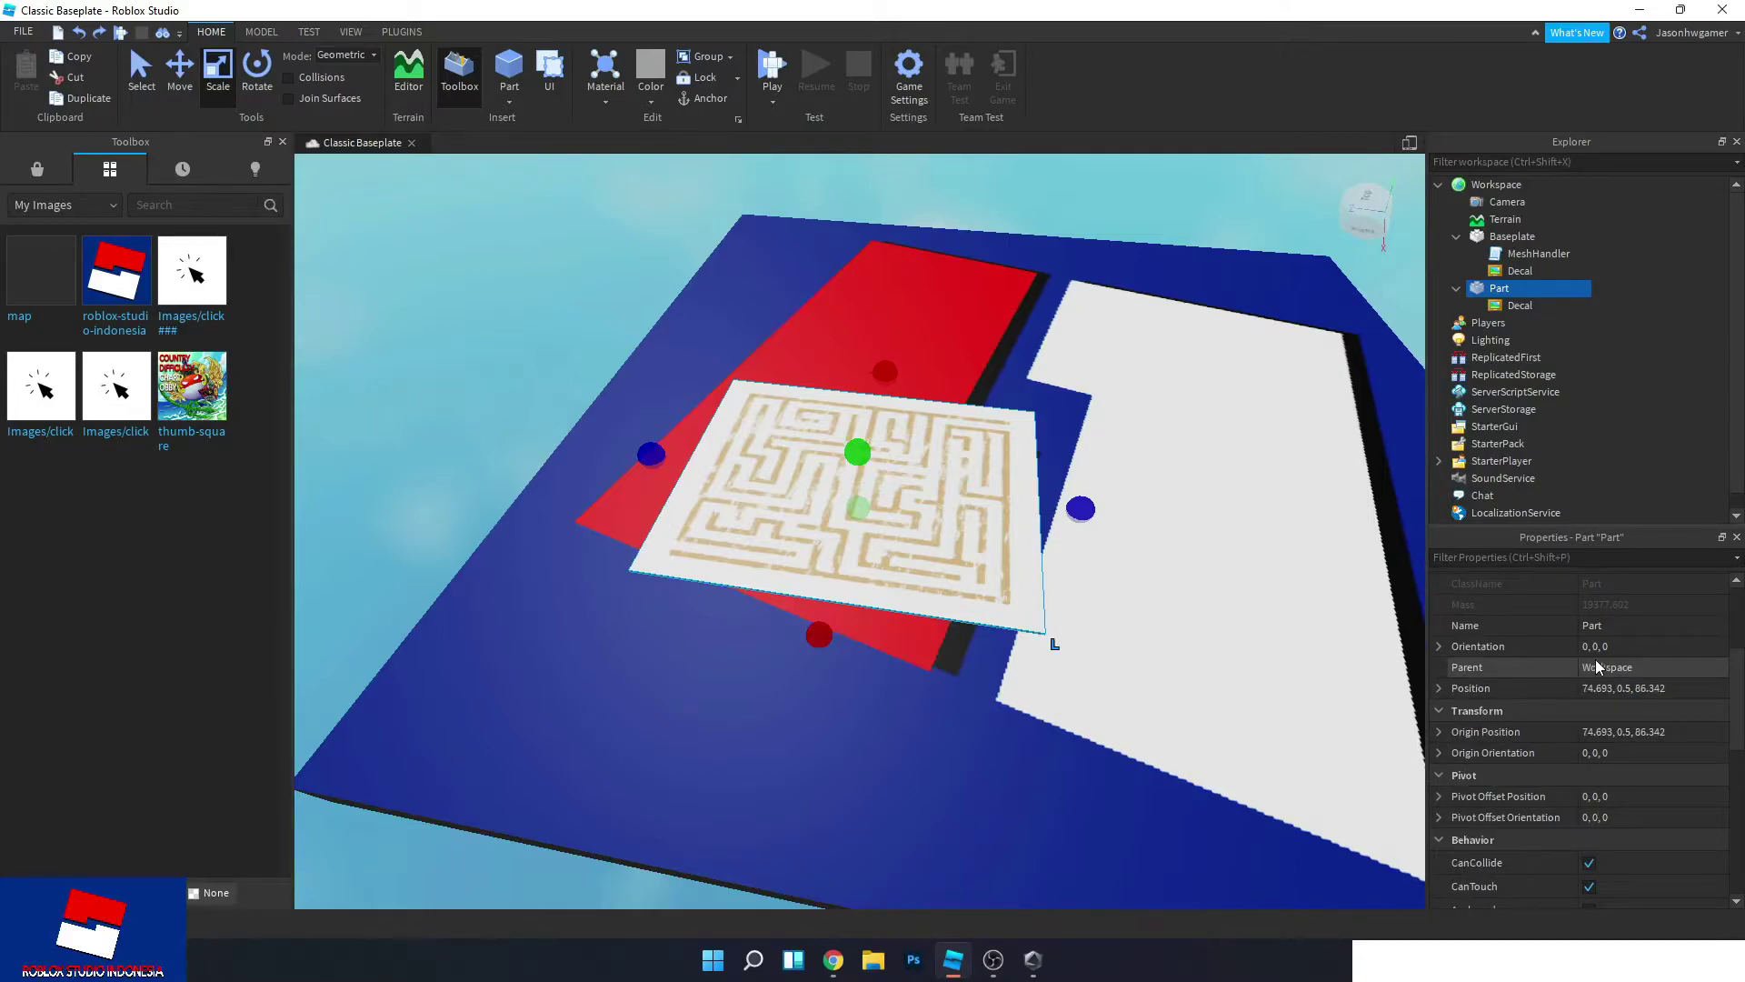
pyautogui.click(1520, 305)
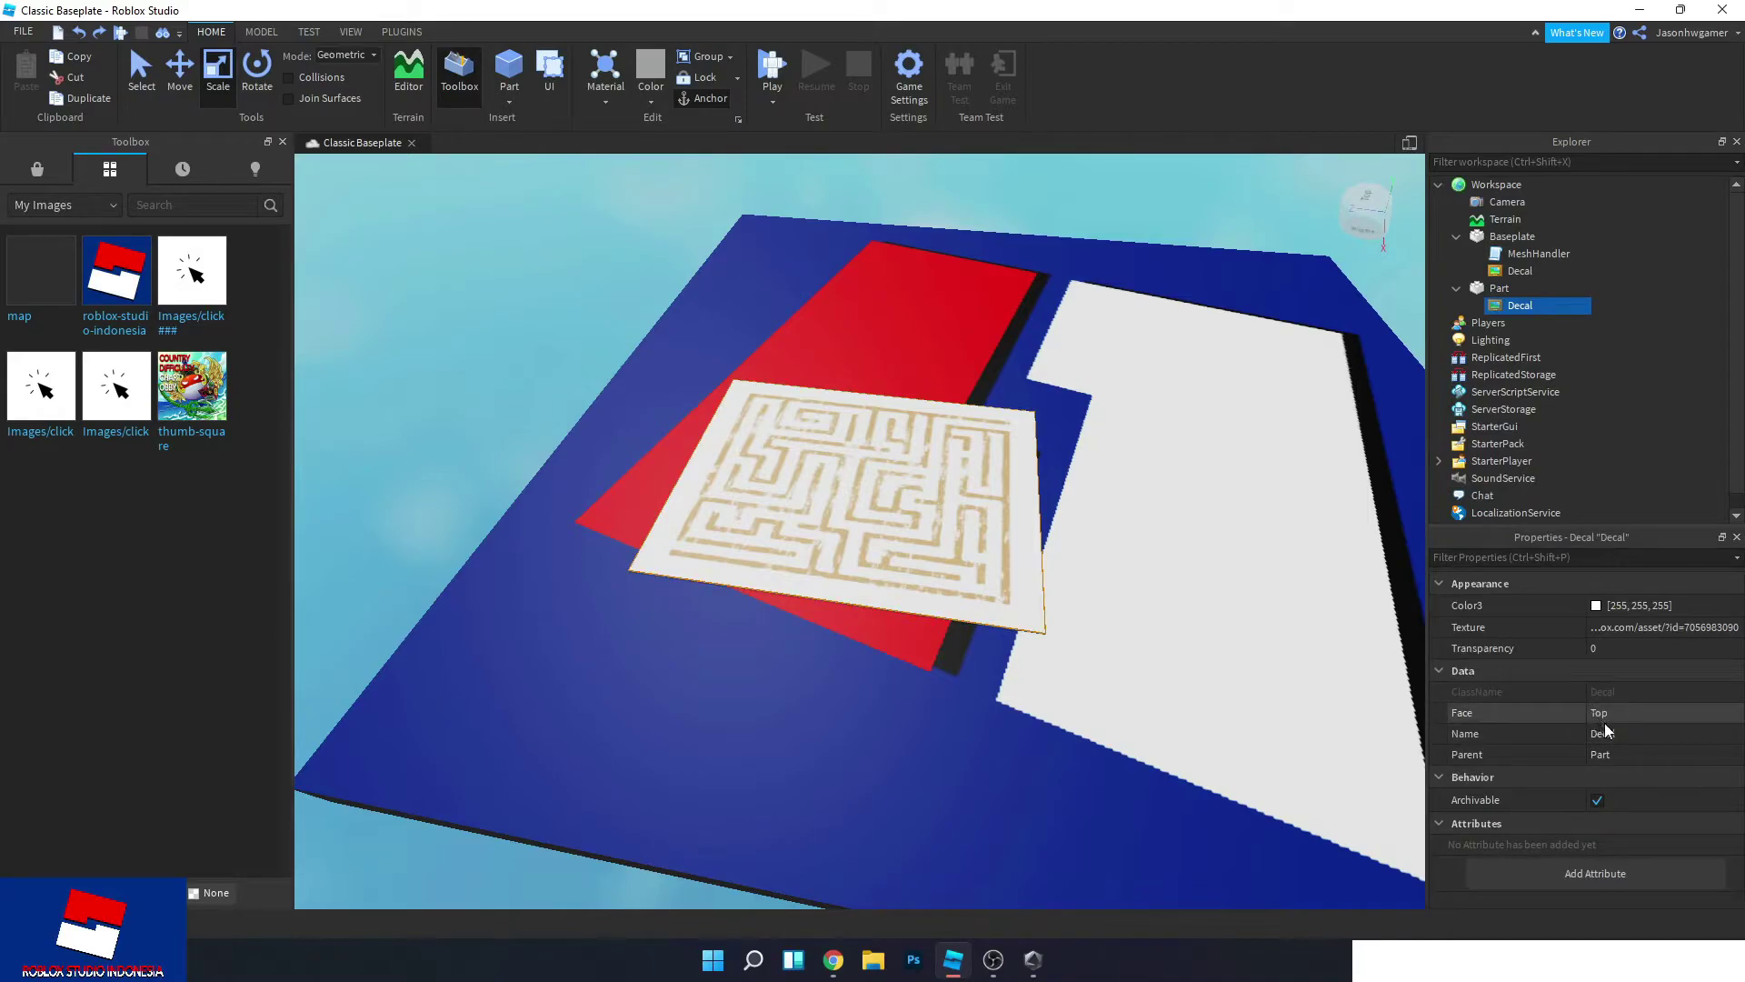
pyautogui.click(1499, 289)
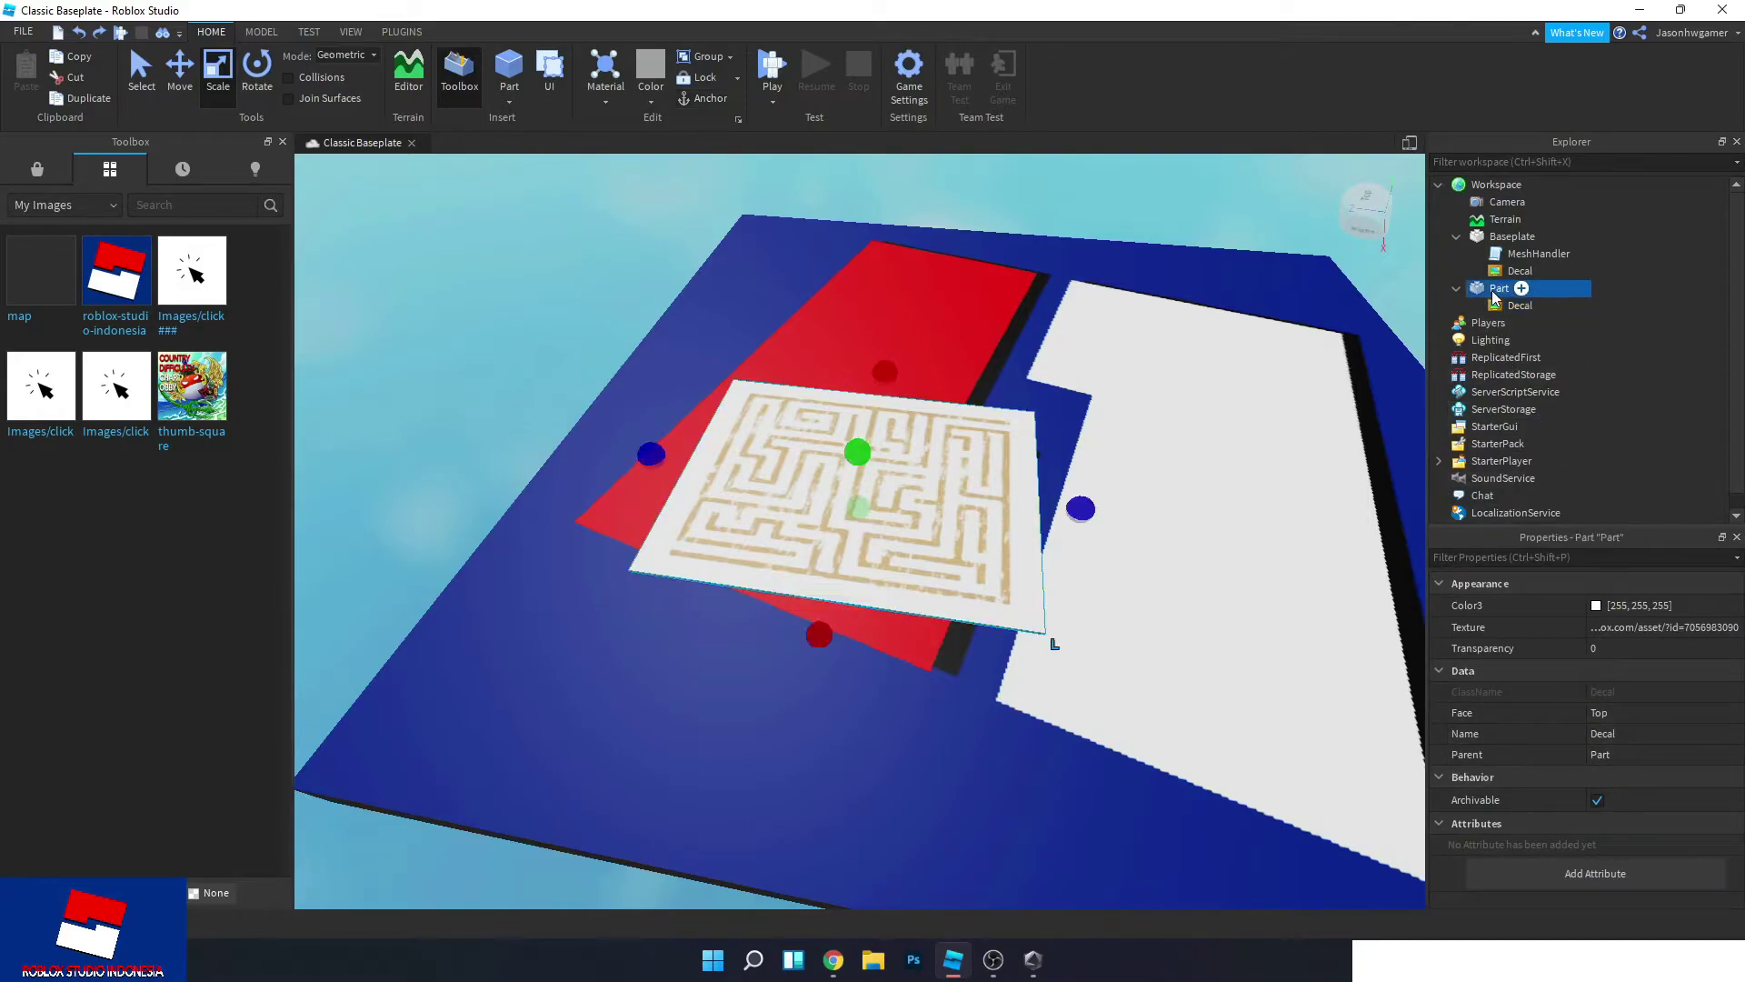
pyautogui.scroll(-3, 1610, 696)
pyautogui.scroll(-5, 1611, 718)
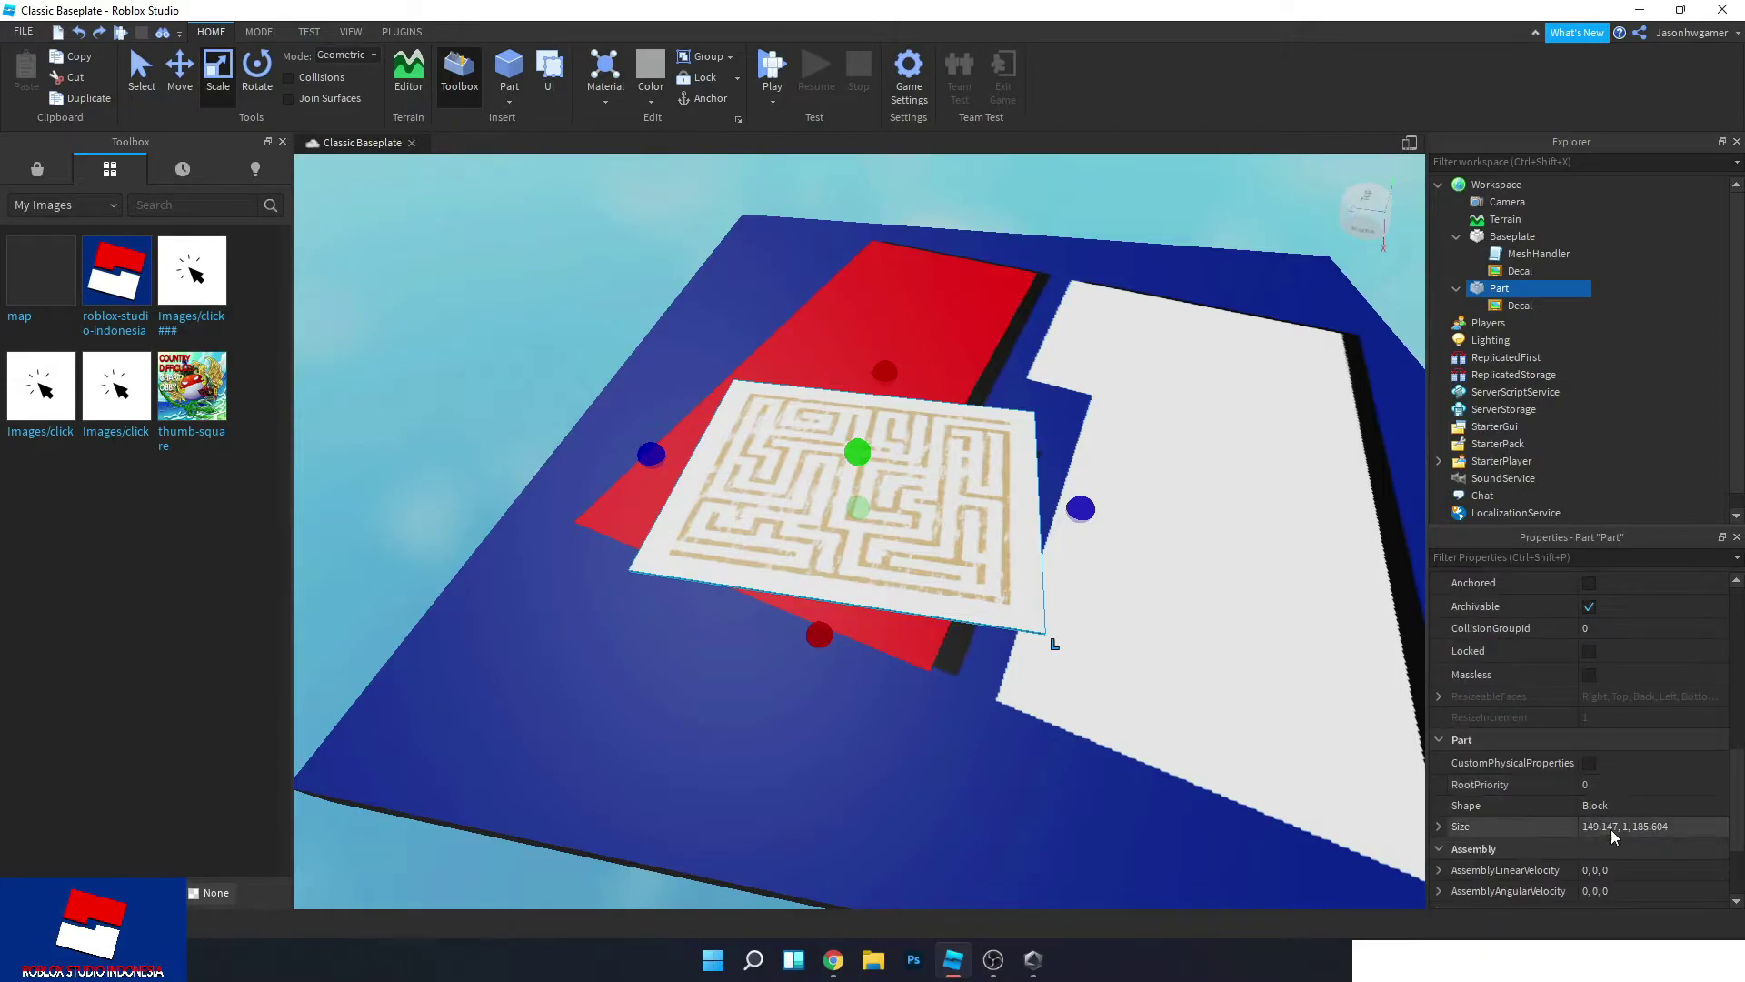
pyautogui.click(1622, 827)
pyautogui.click(1439, 826)
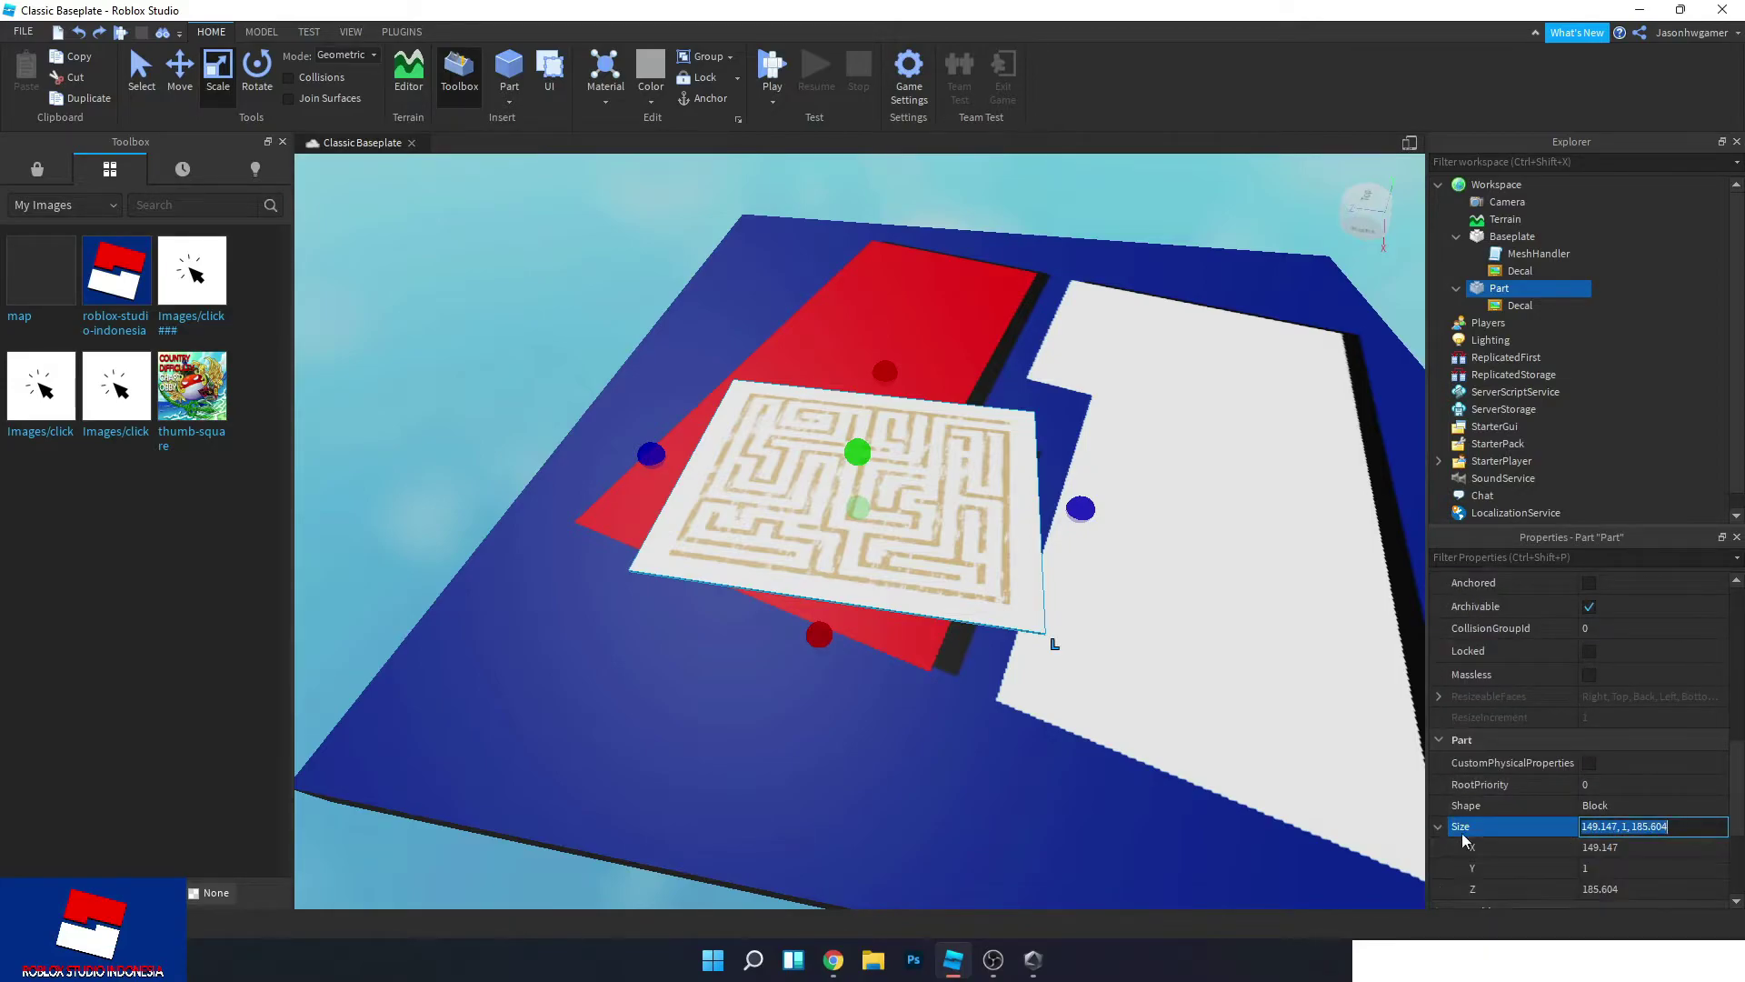
pyautogui.scroll(-2, 1500, 822)
pyautogui.click(1604, 726)
pyautogui.write('150')
pyautogui.press('Tab')
pyautogui.write('150')
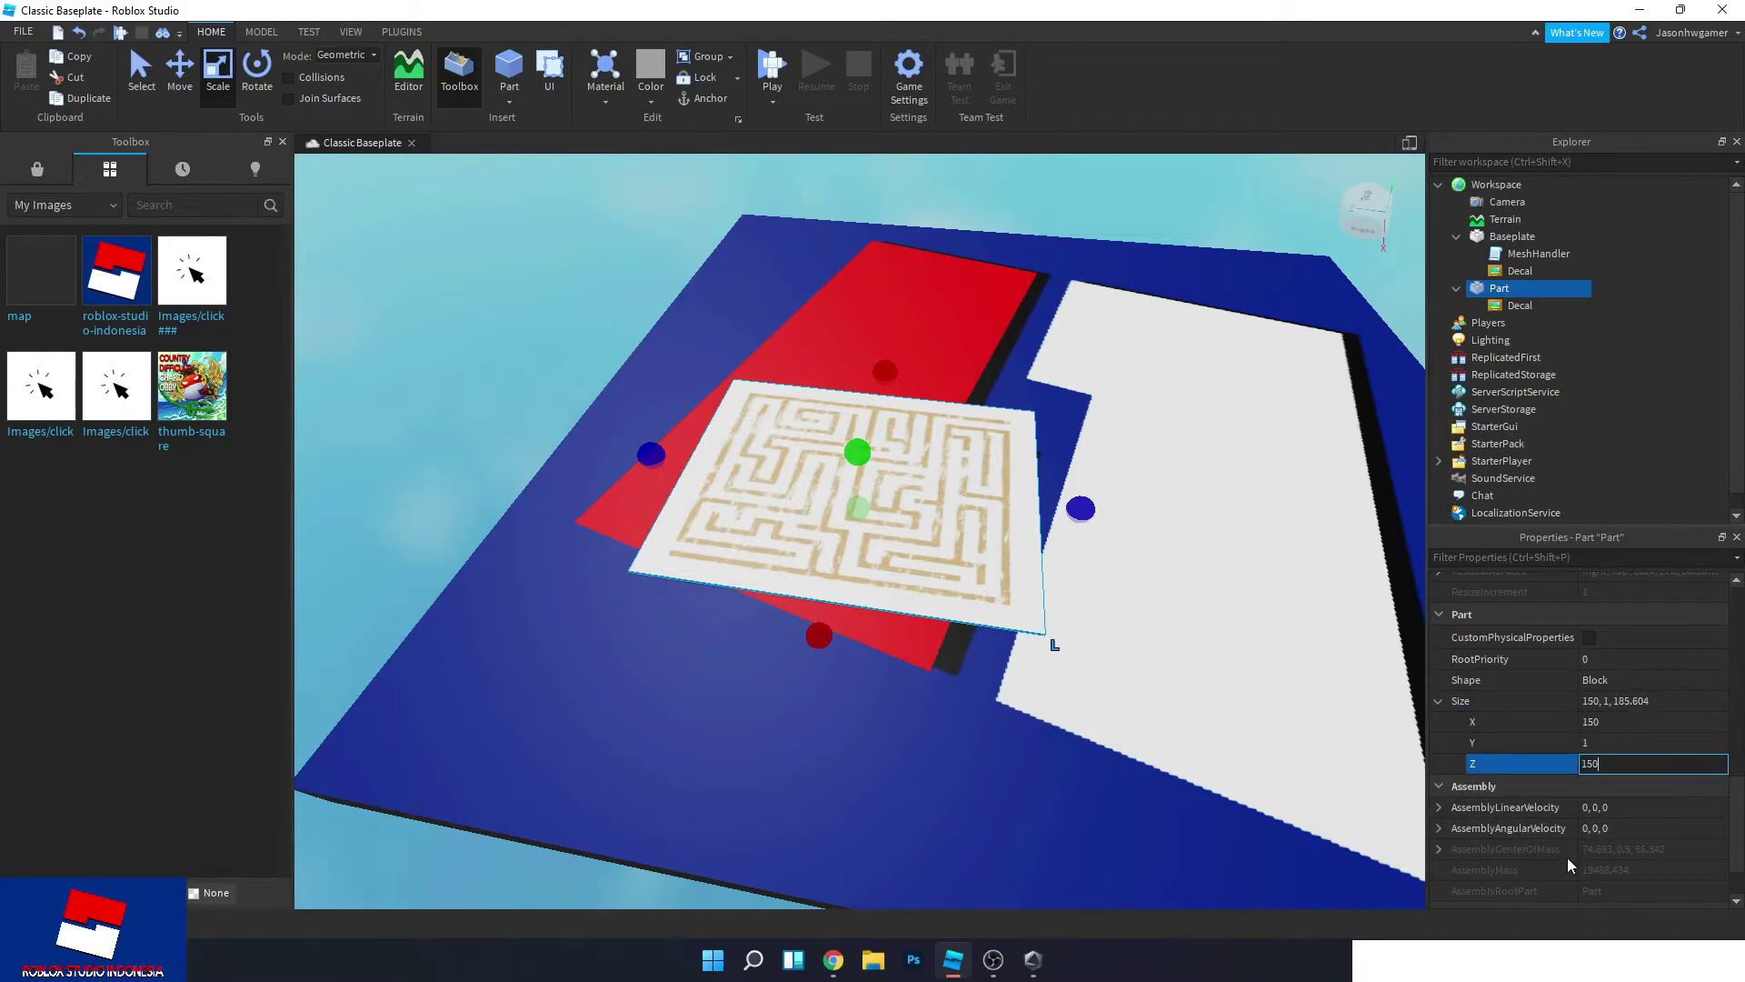
pyautogui.press('Return')
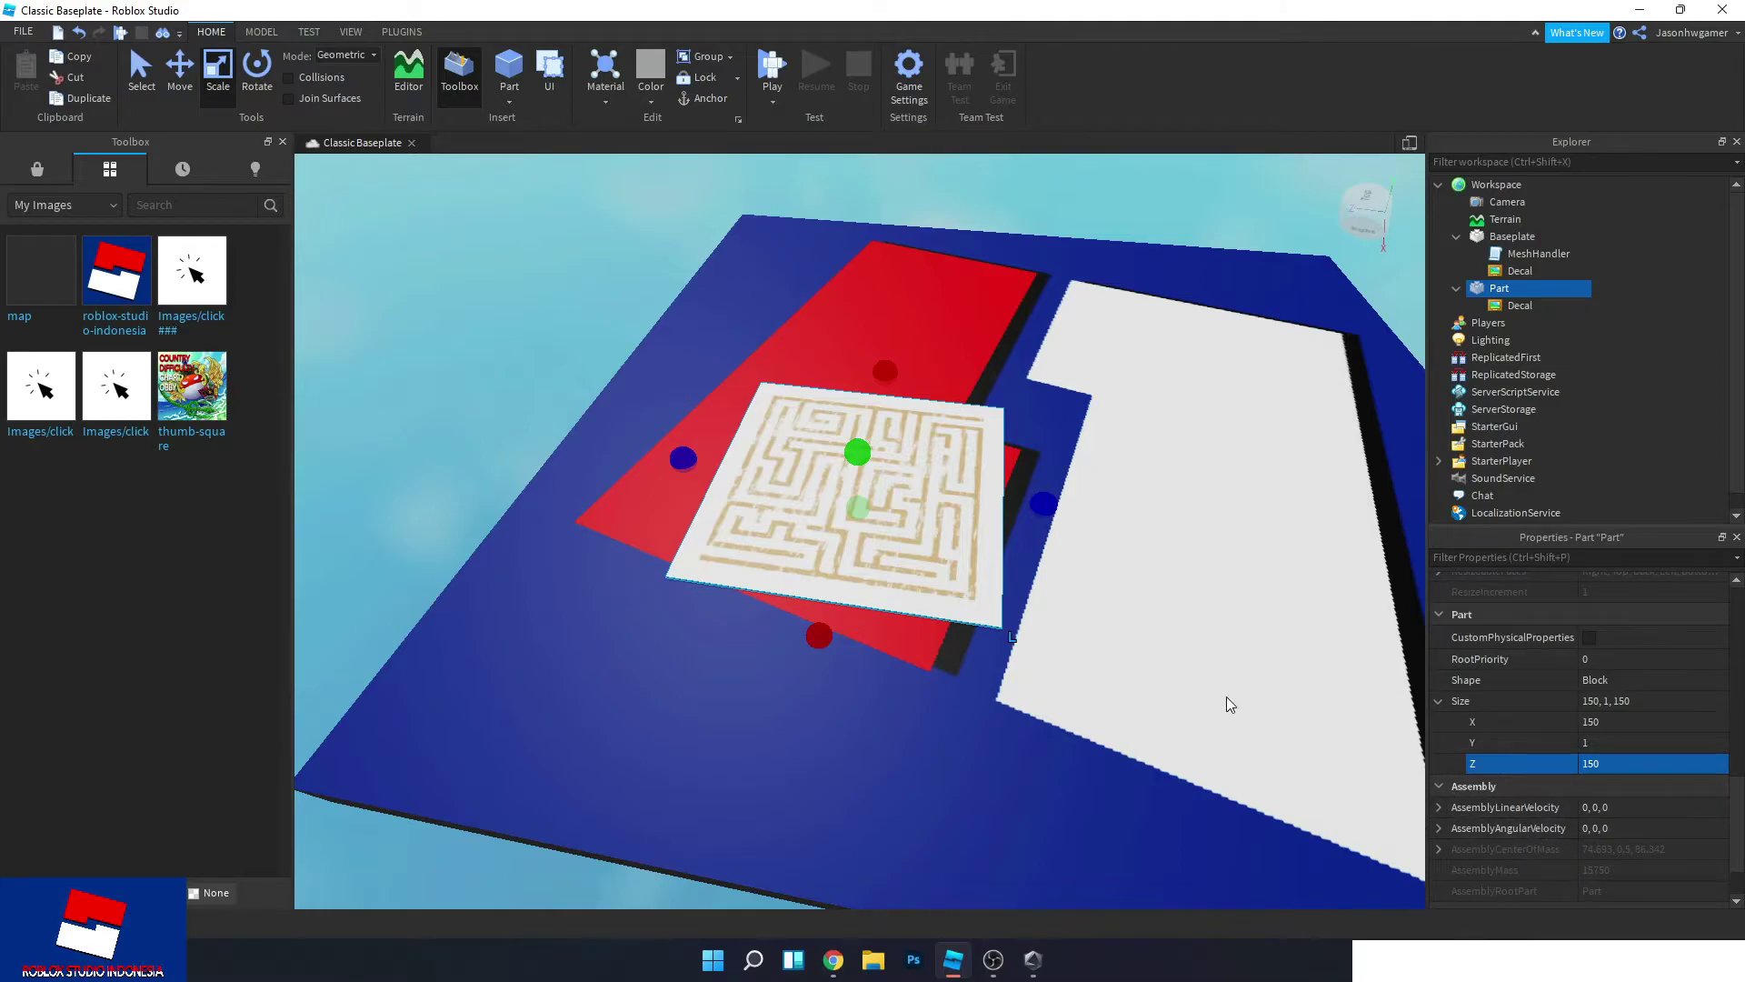
# Insert a dummy character with the Build Rig plugin.
pyautogui.moveTo(1105, 635)
pyautogui.mouseDown(button='right')
pyautogui.moveTo(1093, 626)
pyautogui.moveTo(1116, 626)
pyautogui.mouseUp(button='right')
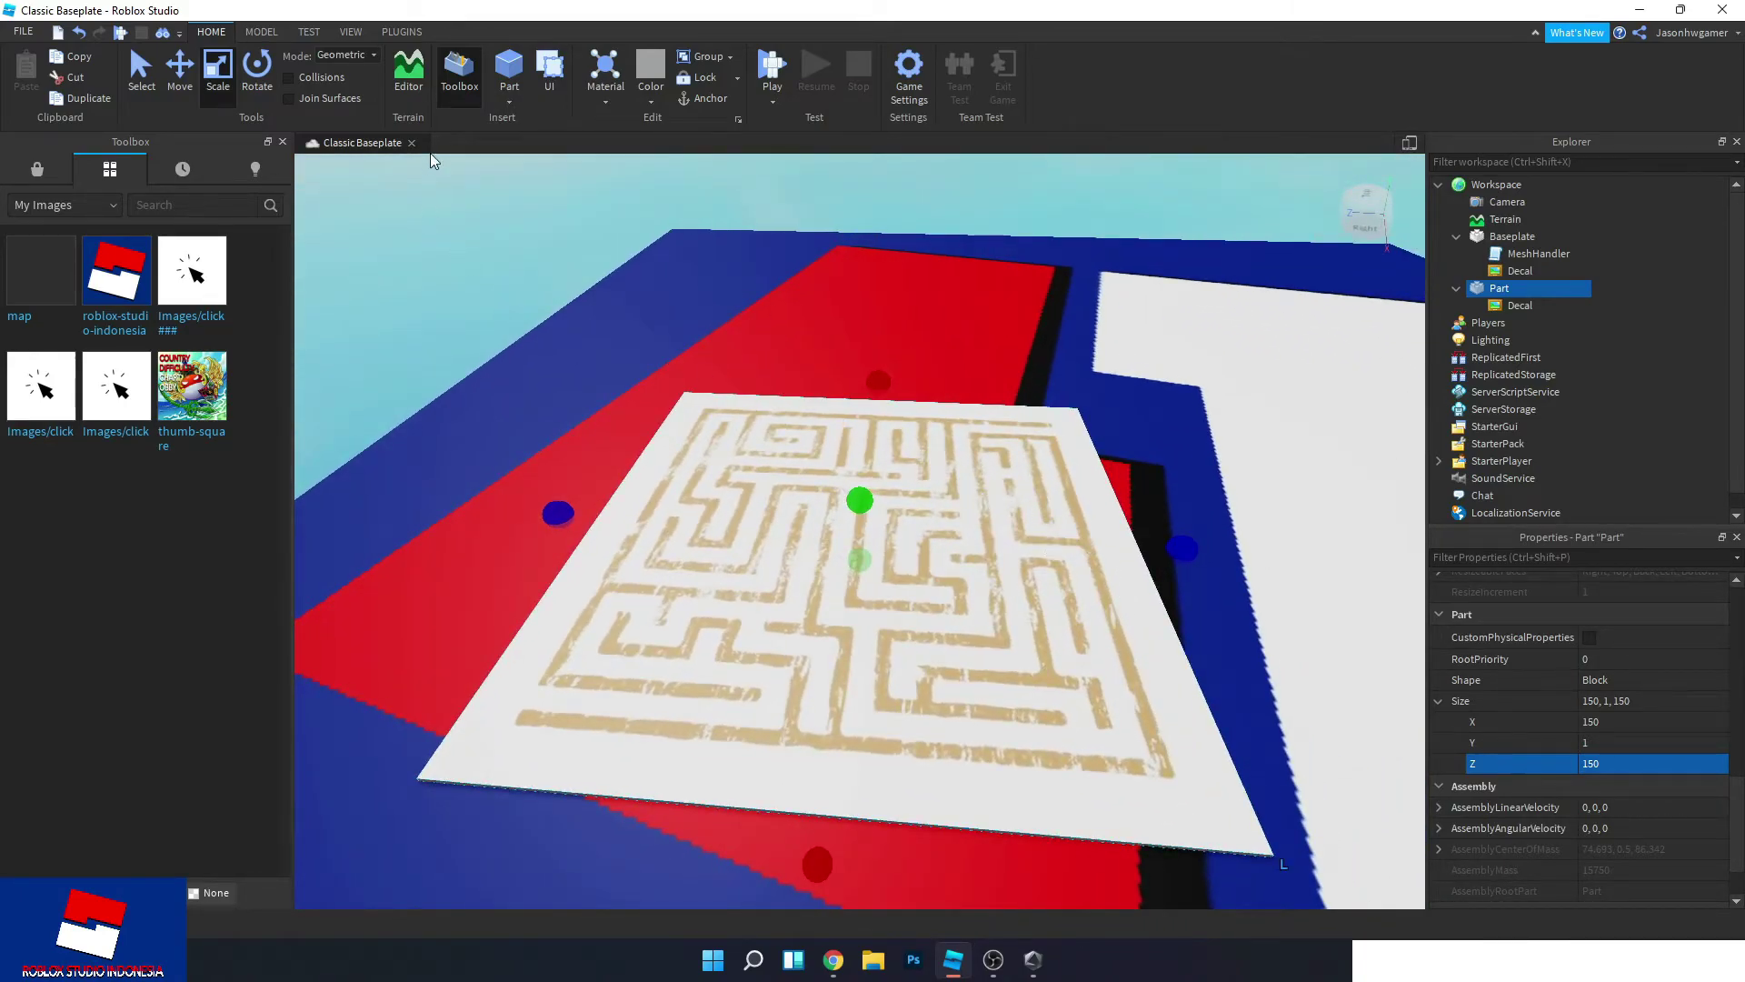
pyautogui.click(394, 33)
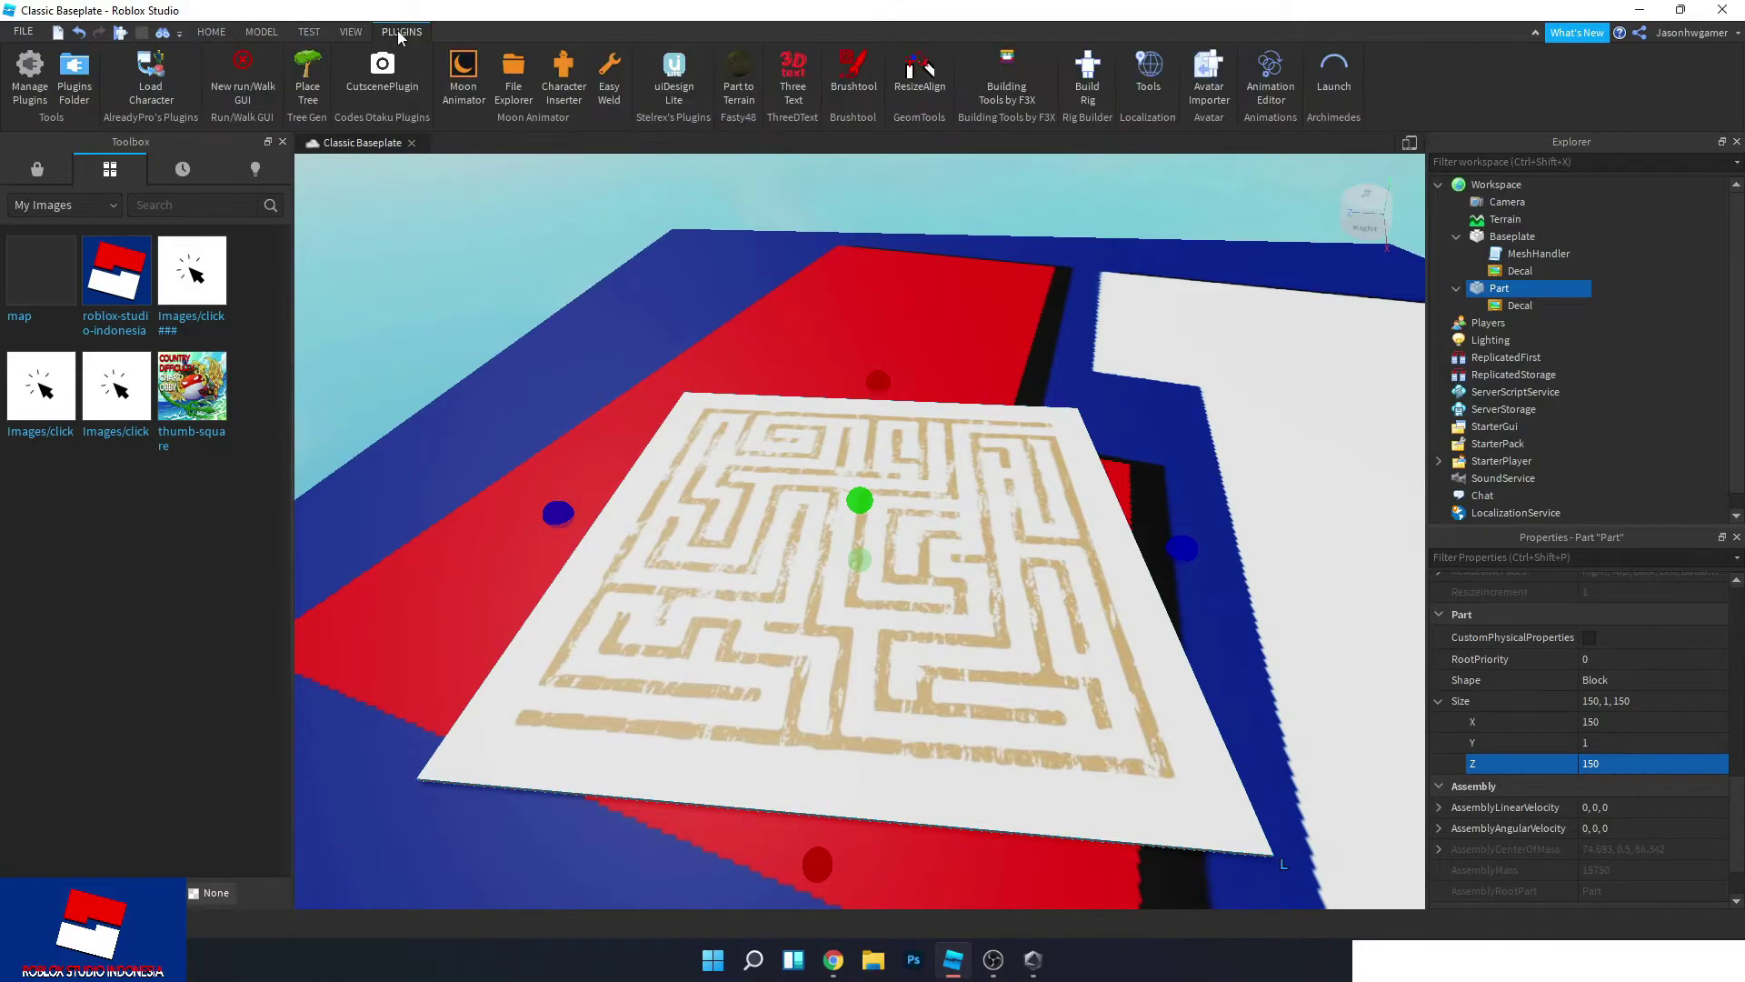
pyautogui.click(1087, 74)
pyautogui.click(822, 452)
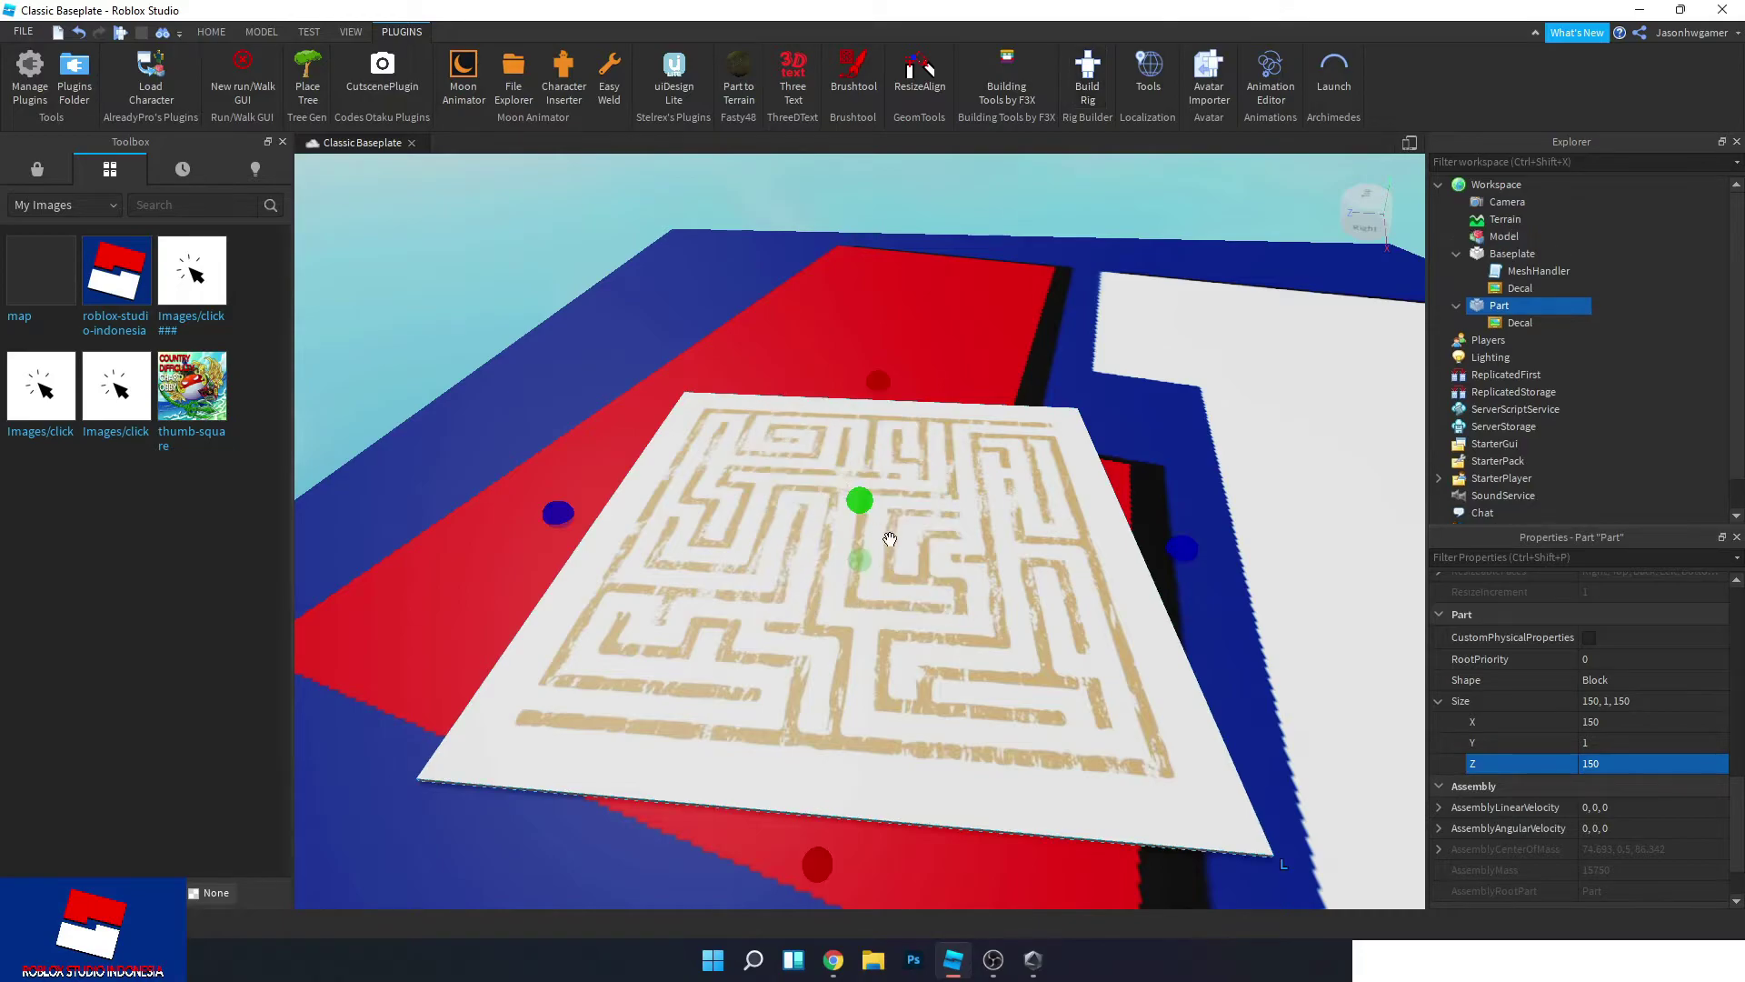
# Move the dummy to the labyrinth's corner opening on the plate to compare its size with the corridors.
pyautogui.moveTo(888, 531); pyautogui.dragTo(952, 613, button='right')
pyautogui.scroll(3, 953, 613)
pyautogui.moveTo(922, 570); pyautogui.dragTo(794, 677)
pyautogui.scroll(5, 794, 675)
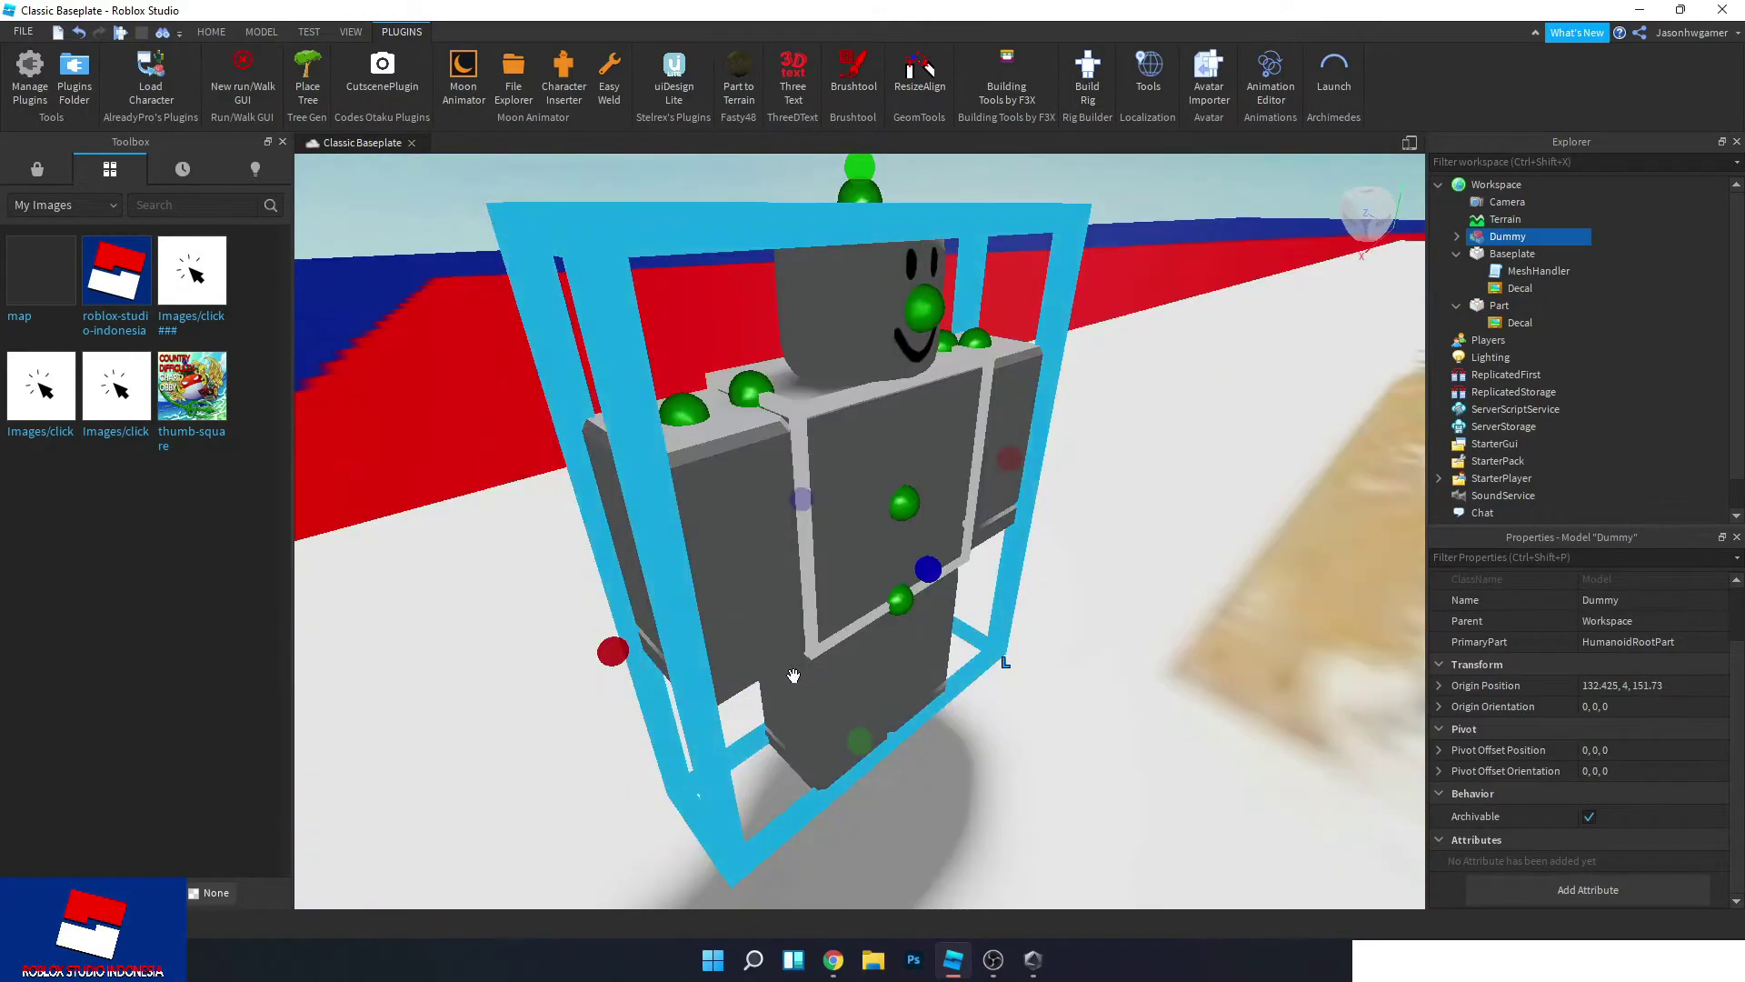
pyautogui.scroll(-10, 793, 676)
pyautogui.scroll(5, 810, 690)
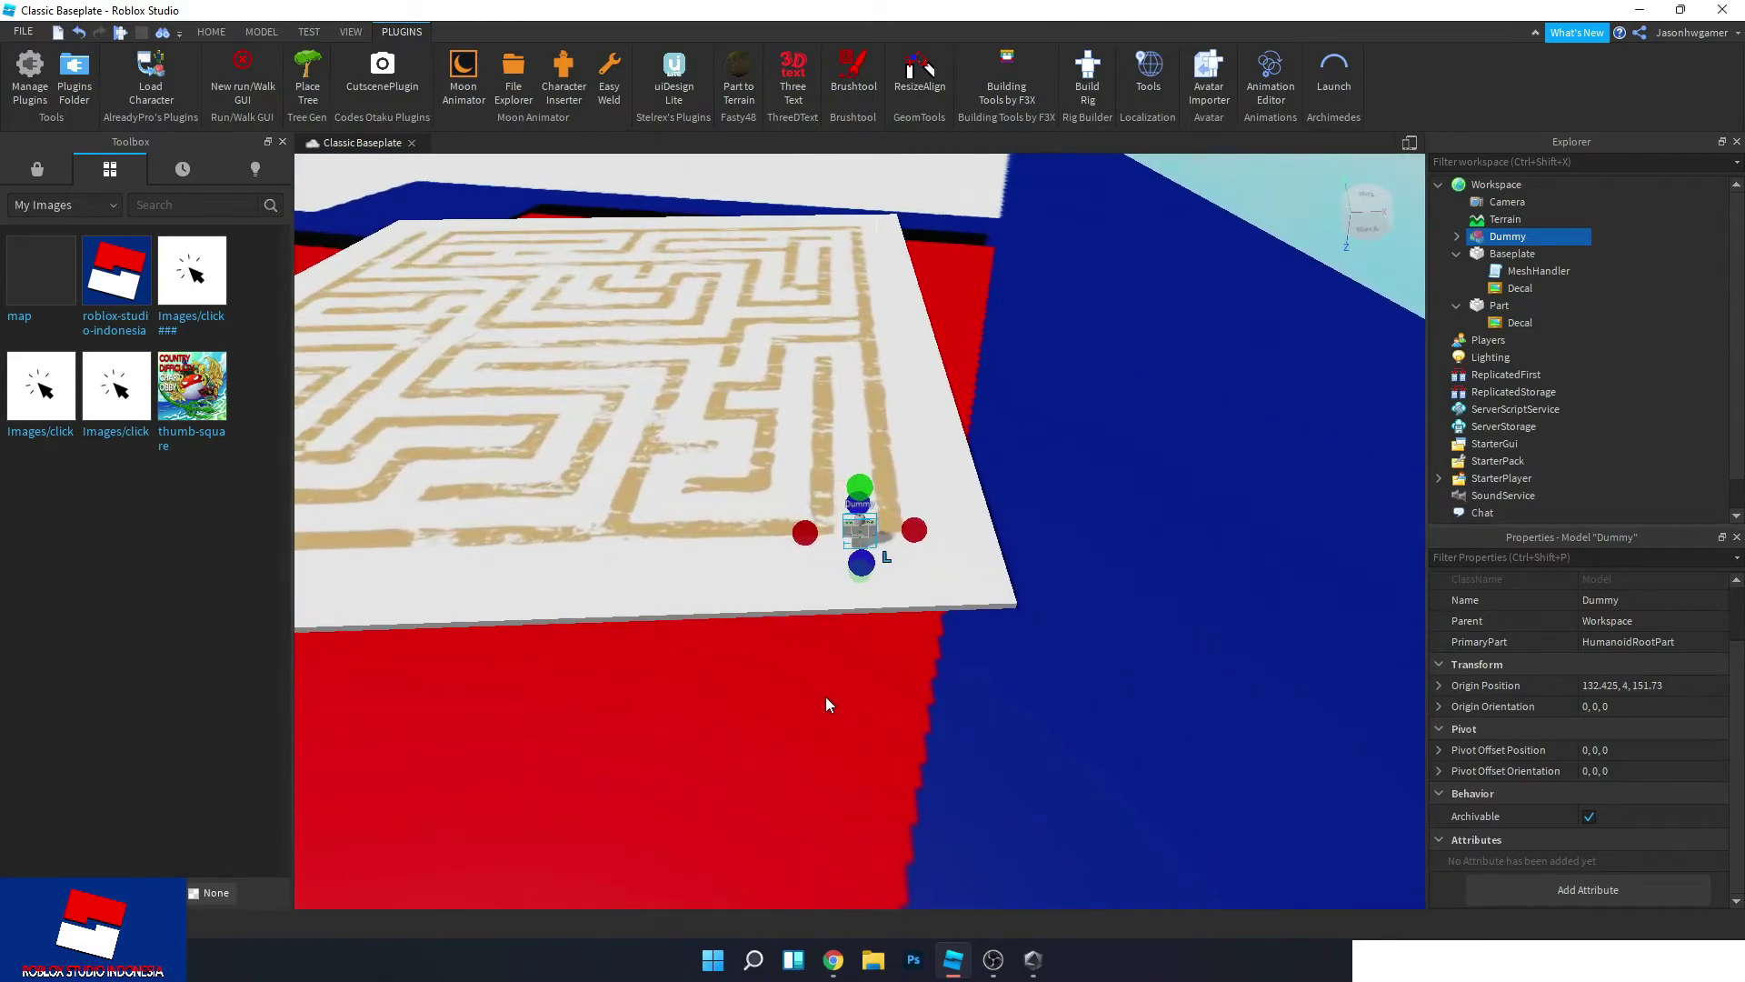
pyautogui.moveTo(870, 545)
pyautogui.mouseDown()
pyautogui.moveTo(853, 546)
pyautogui.moveTo(868, 556)
pyautogui.mouseUp()
pyautogui.scroll(2, 881, 573)
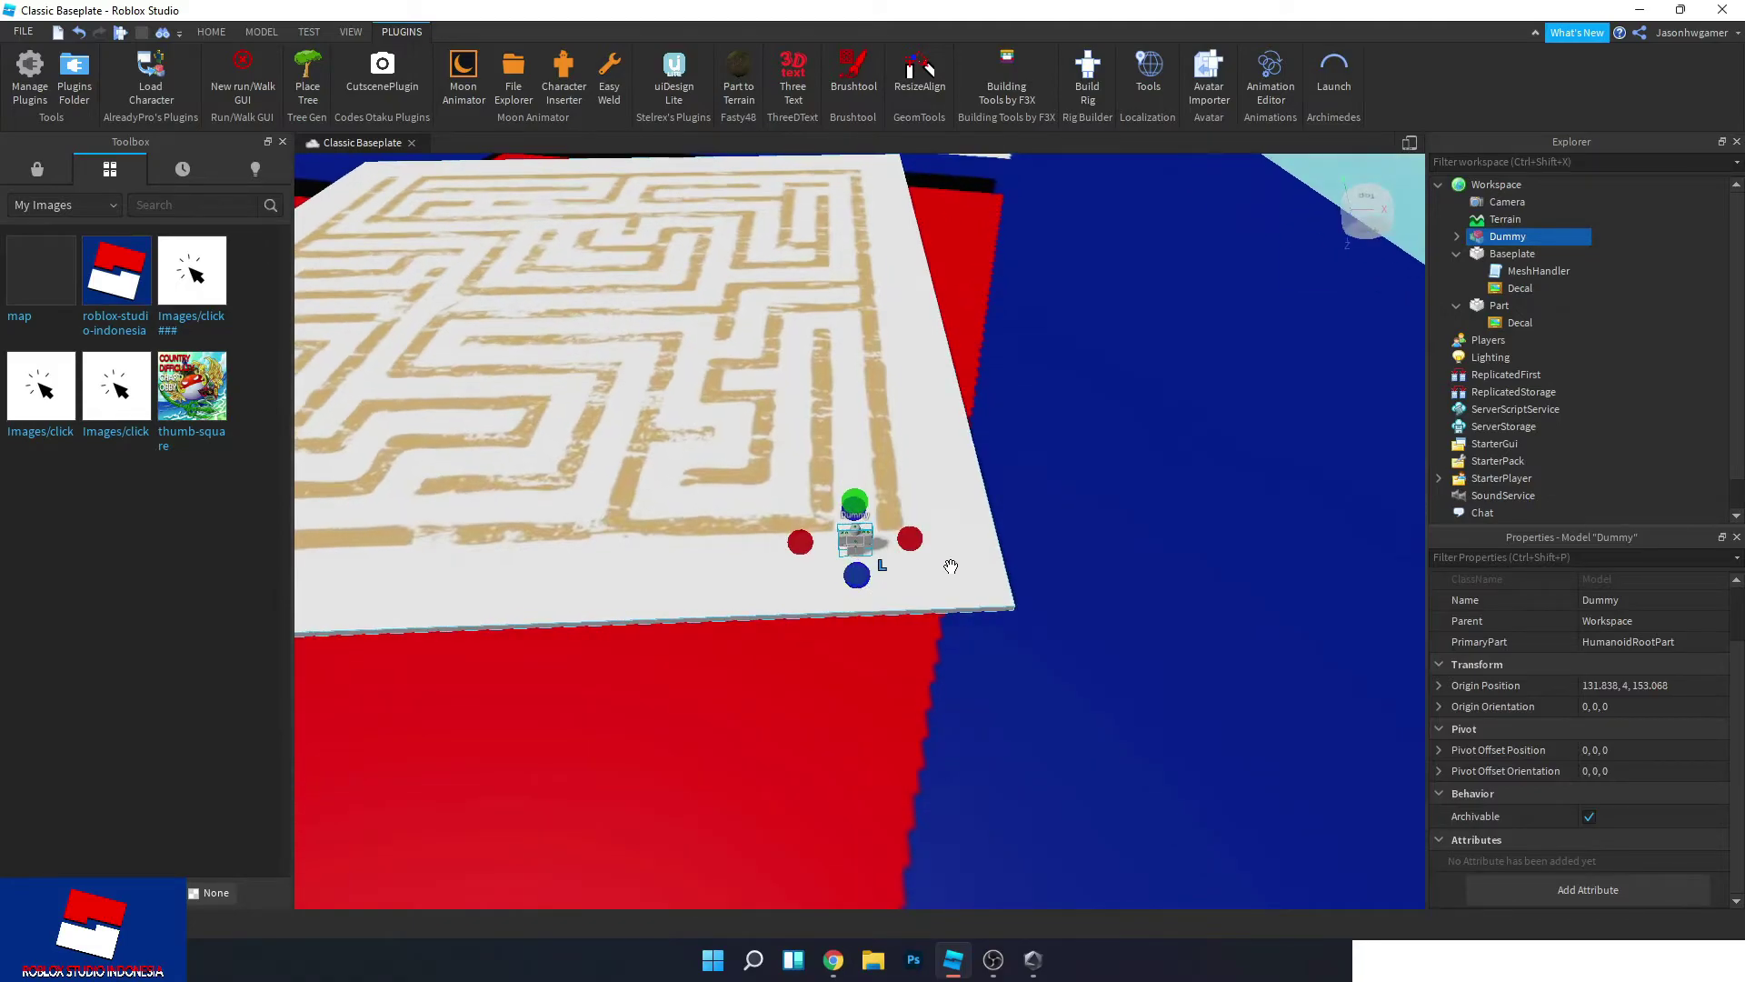
pyautogui.scroll(-4, 947, 566)
pyautogui.scroll(6, 946, 556)
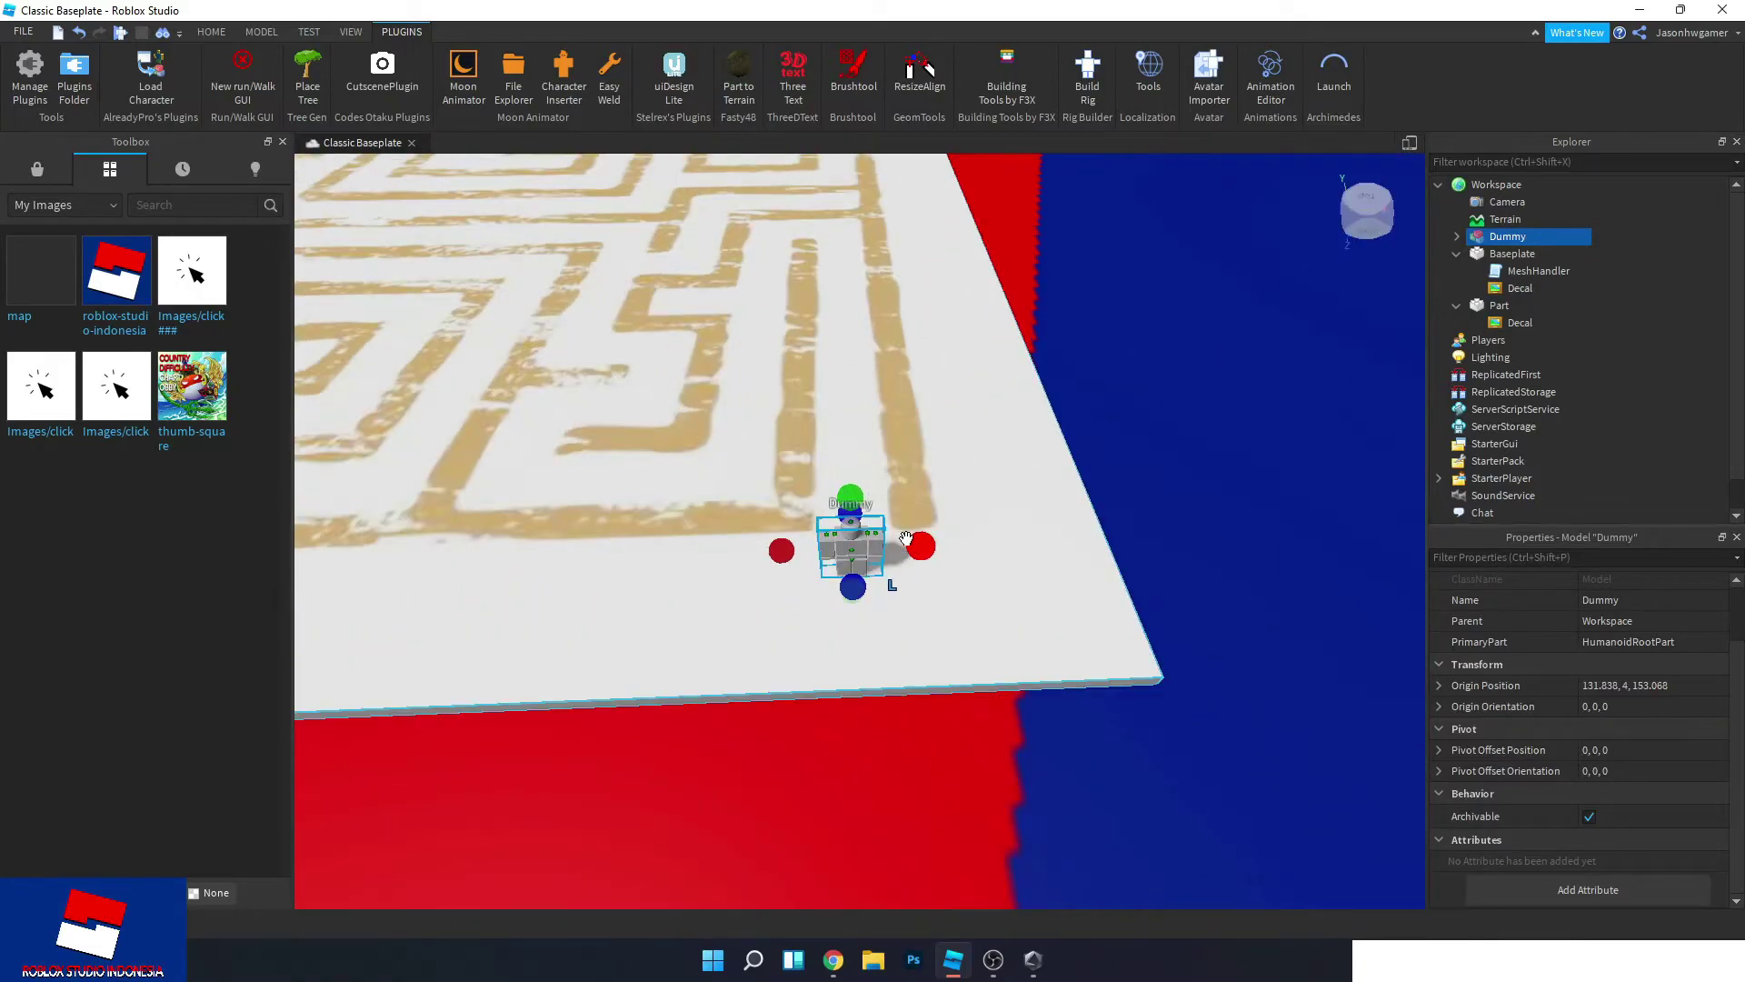
# Scale the labyrinth part up proportionally to widen its corridors, and move the dummy back to the labyrinth's corner opening.
pyautogui.click(940, 509)
pyautogui.scroll(-5, 941, 511)
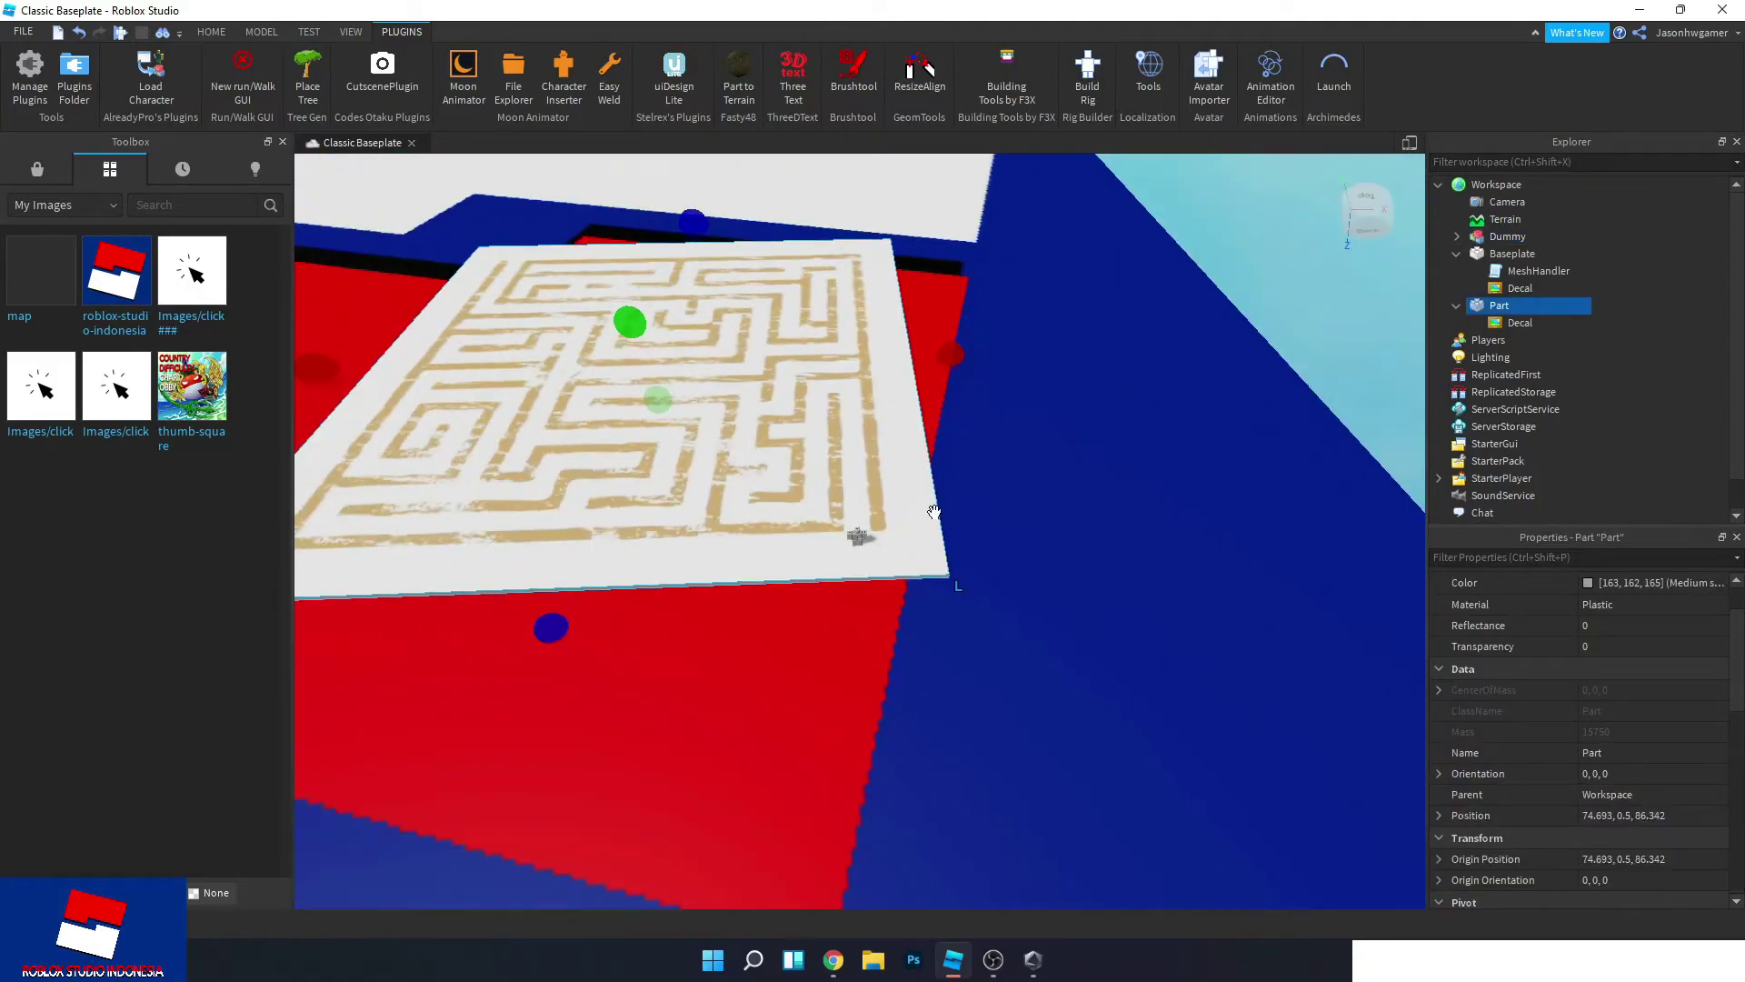
pyautogui.scroll(-3, 909, 500)
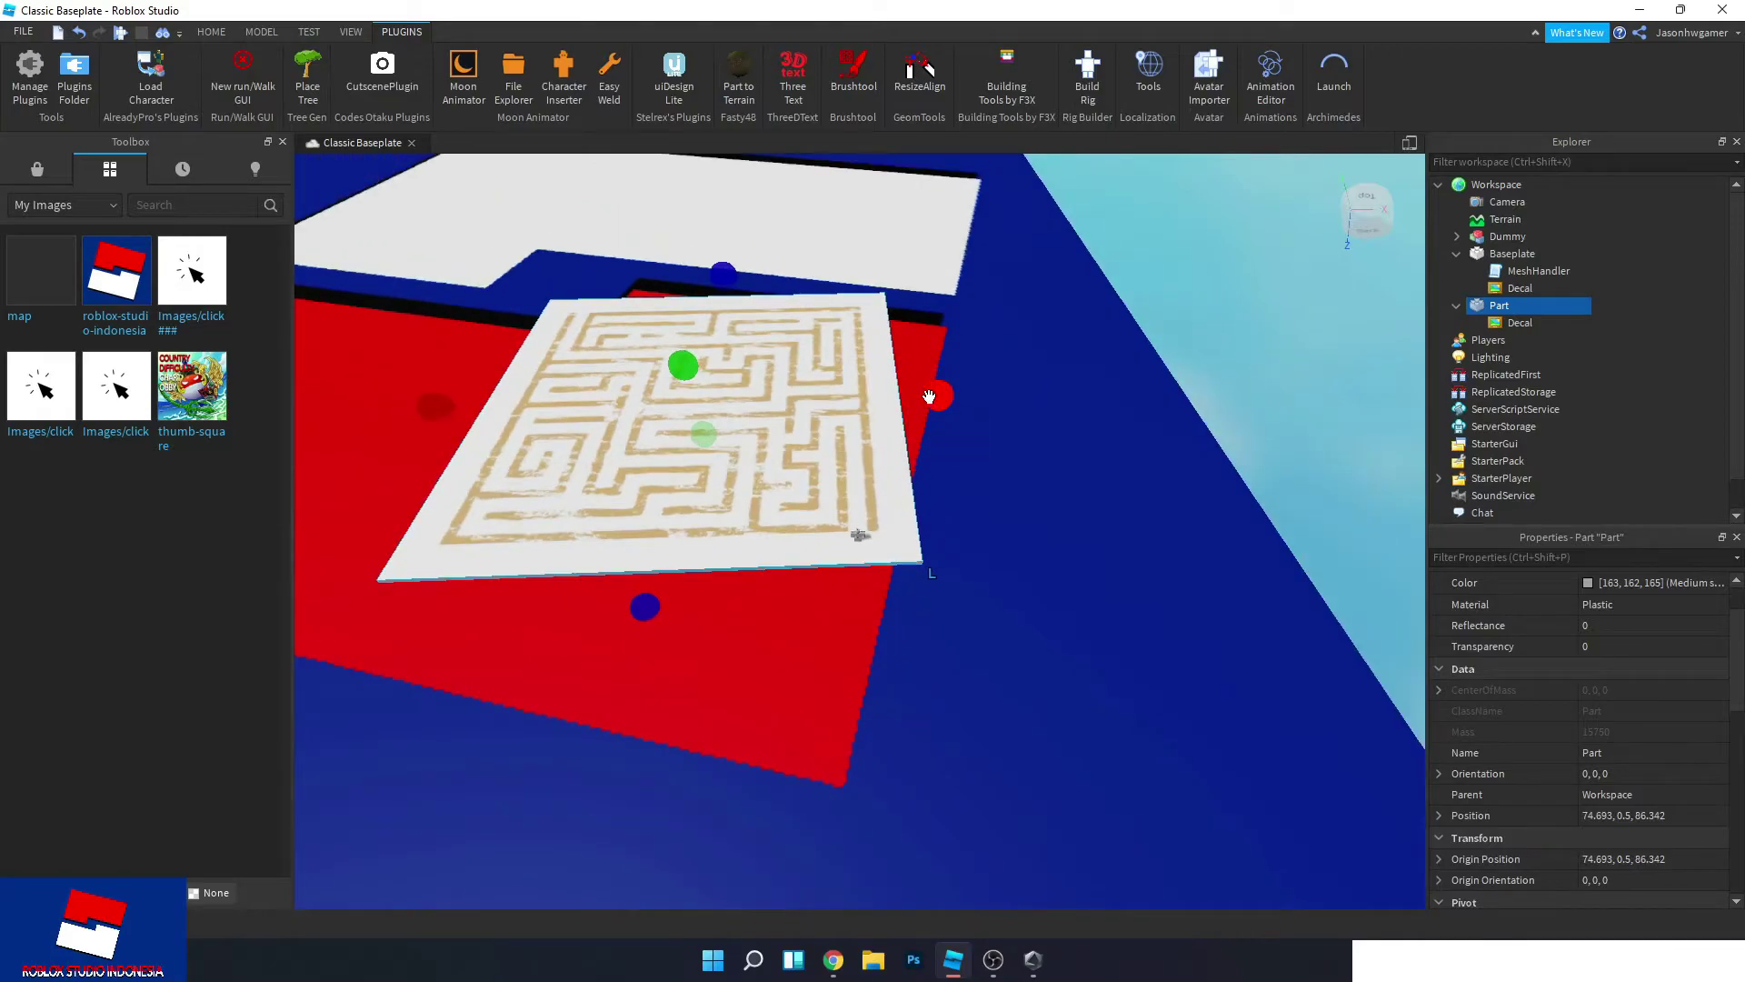
pyautogui.moveTo(936, 387); pyautogui.dragTo(1215, 333)
pyautogui.moveTo(1215, 333); pyautogui.dragTo(1191, 482, button='right')
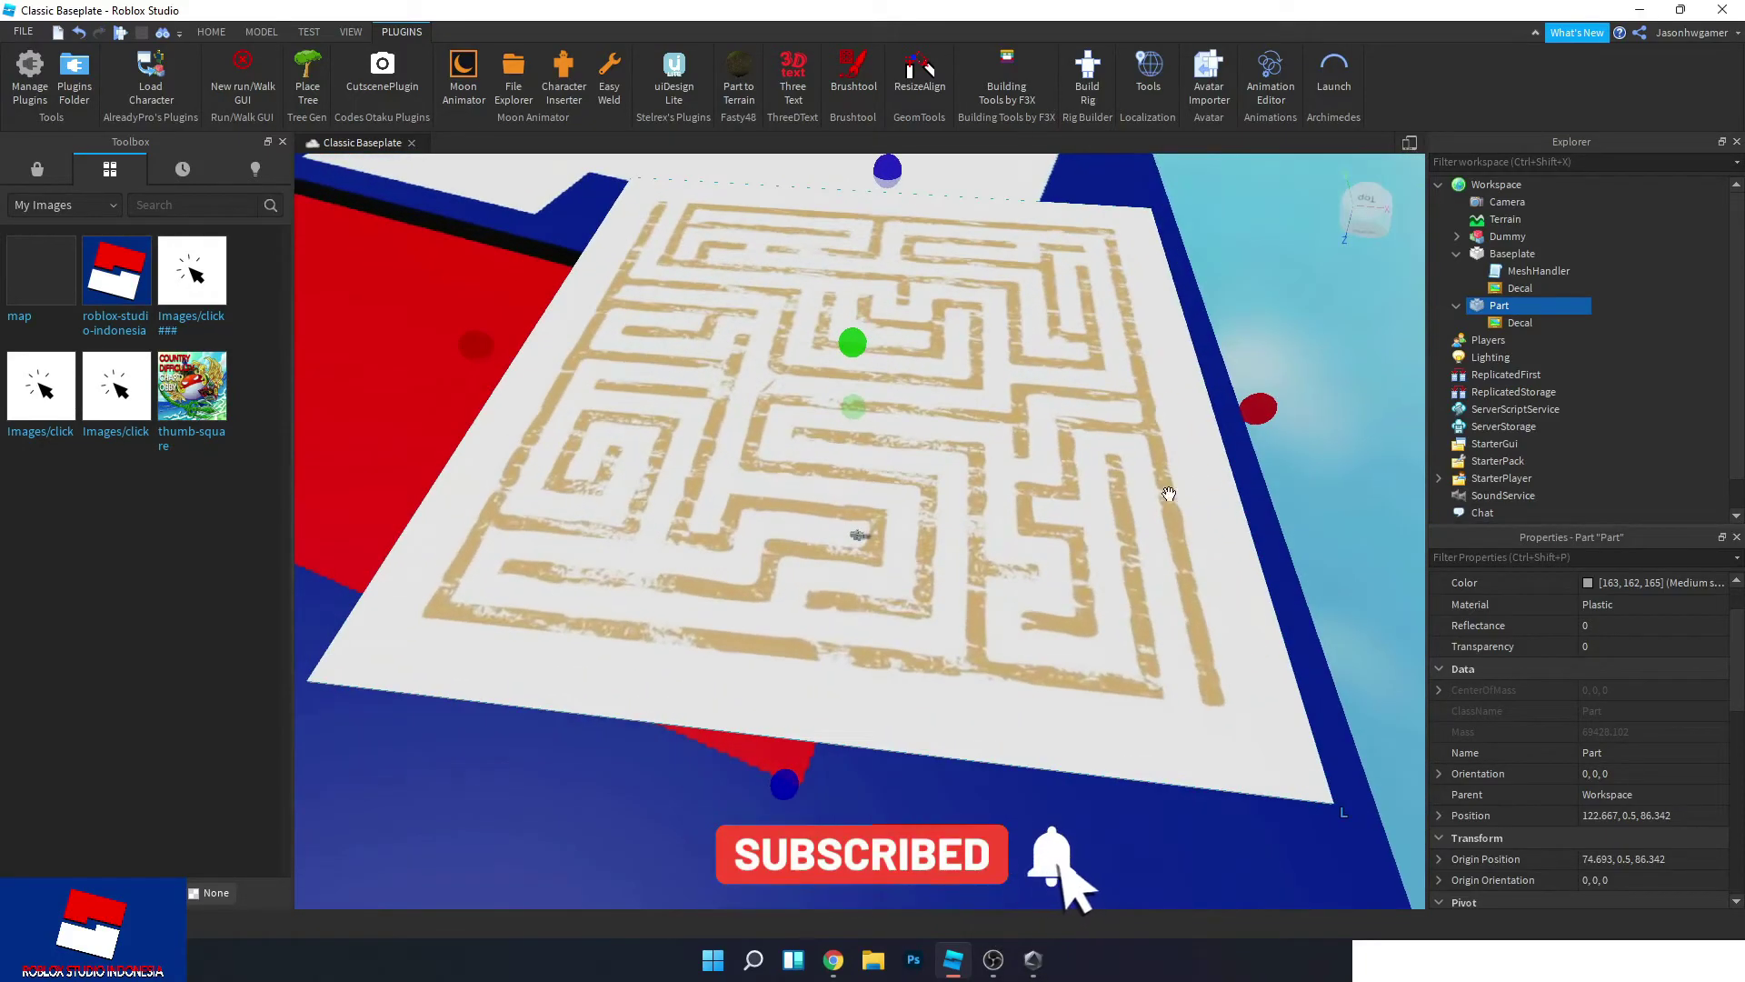
pyautogui.click(857, 536)
pyautogui.click(1131, 692)
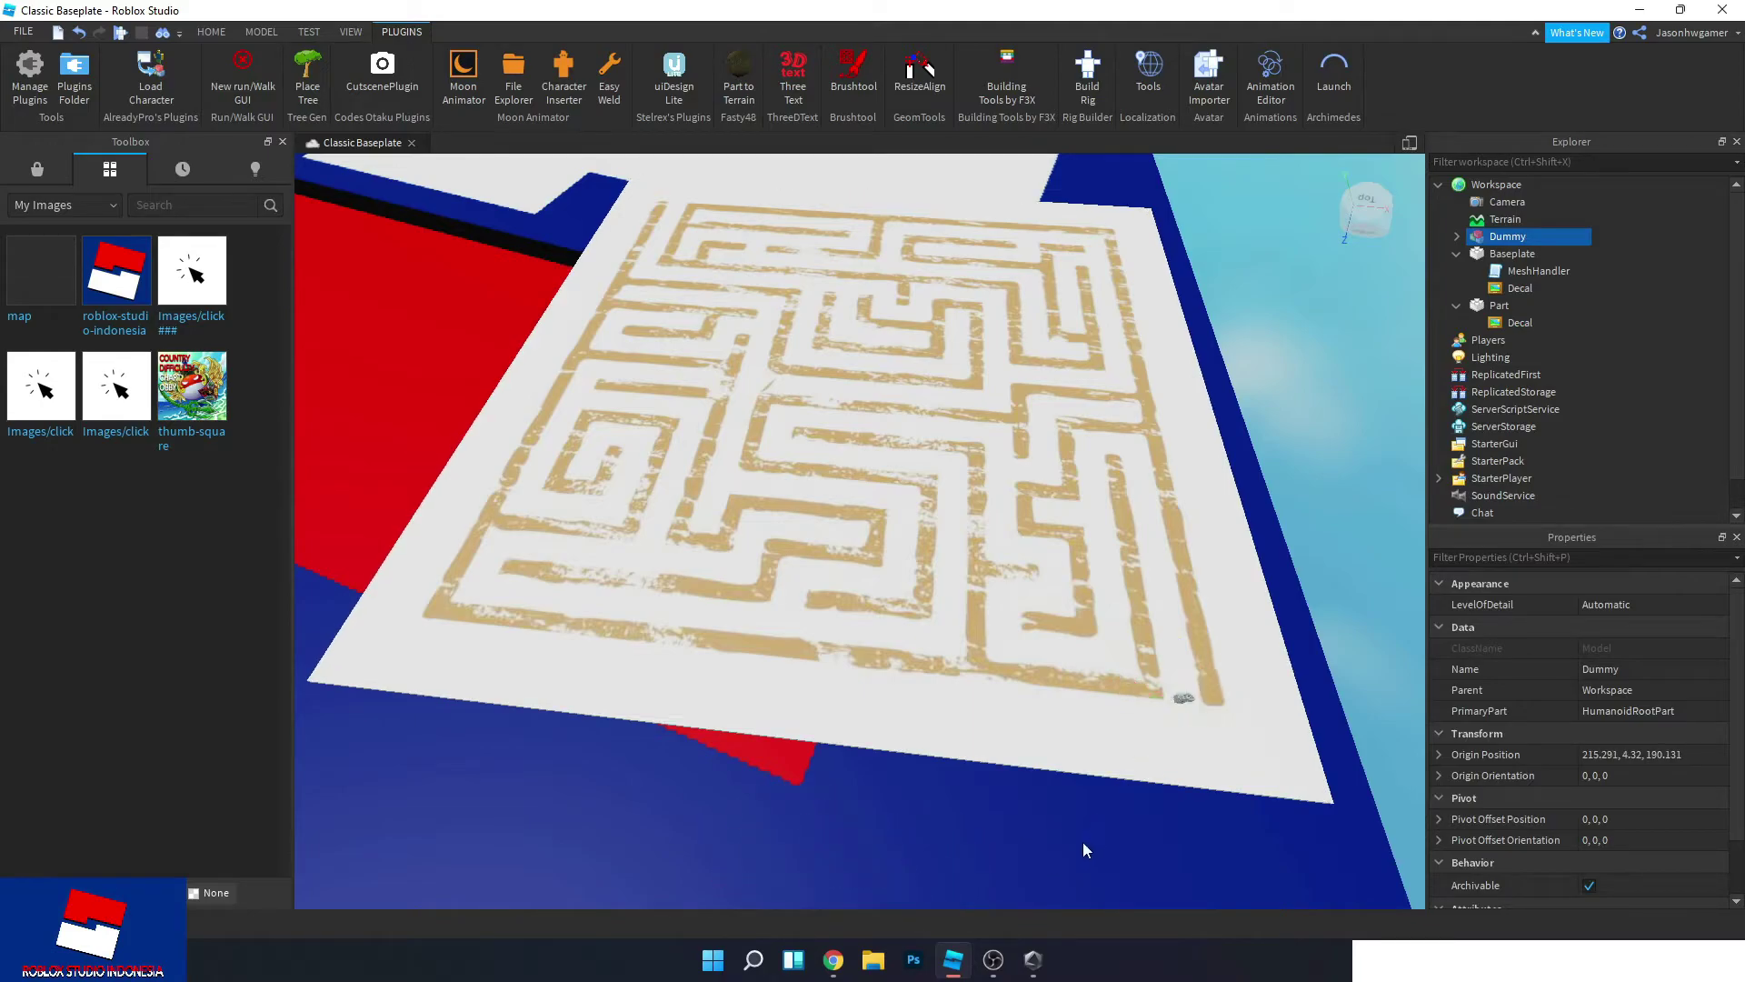
# Delete the decal from the Baseplate, keeping the labyrinth decal on the separate part.
pyautogui.click(1509, 254)
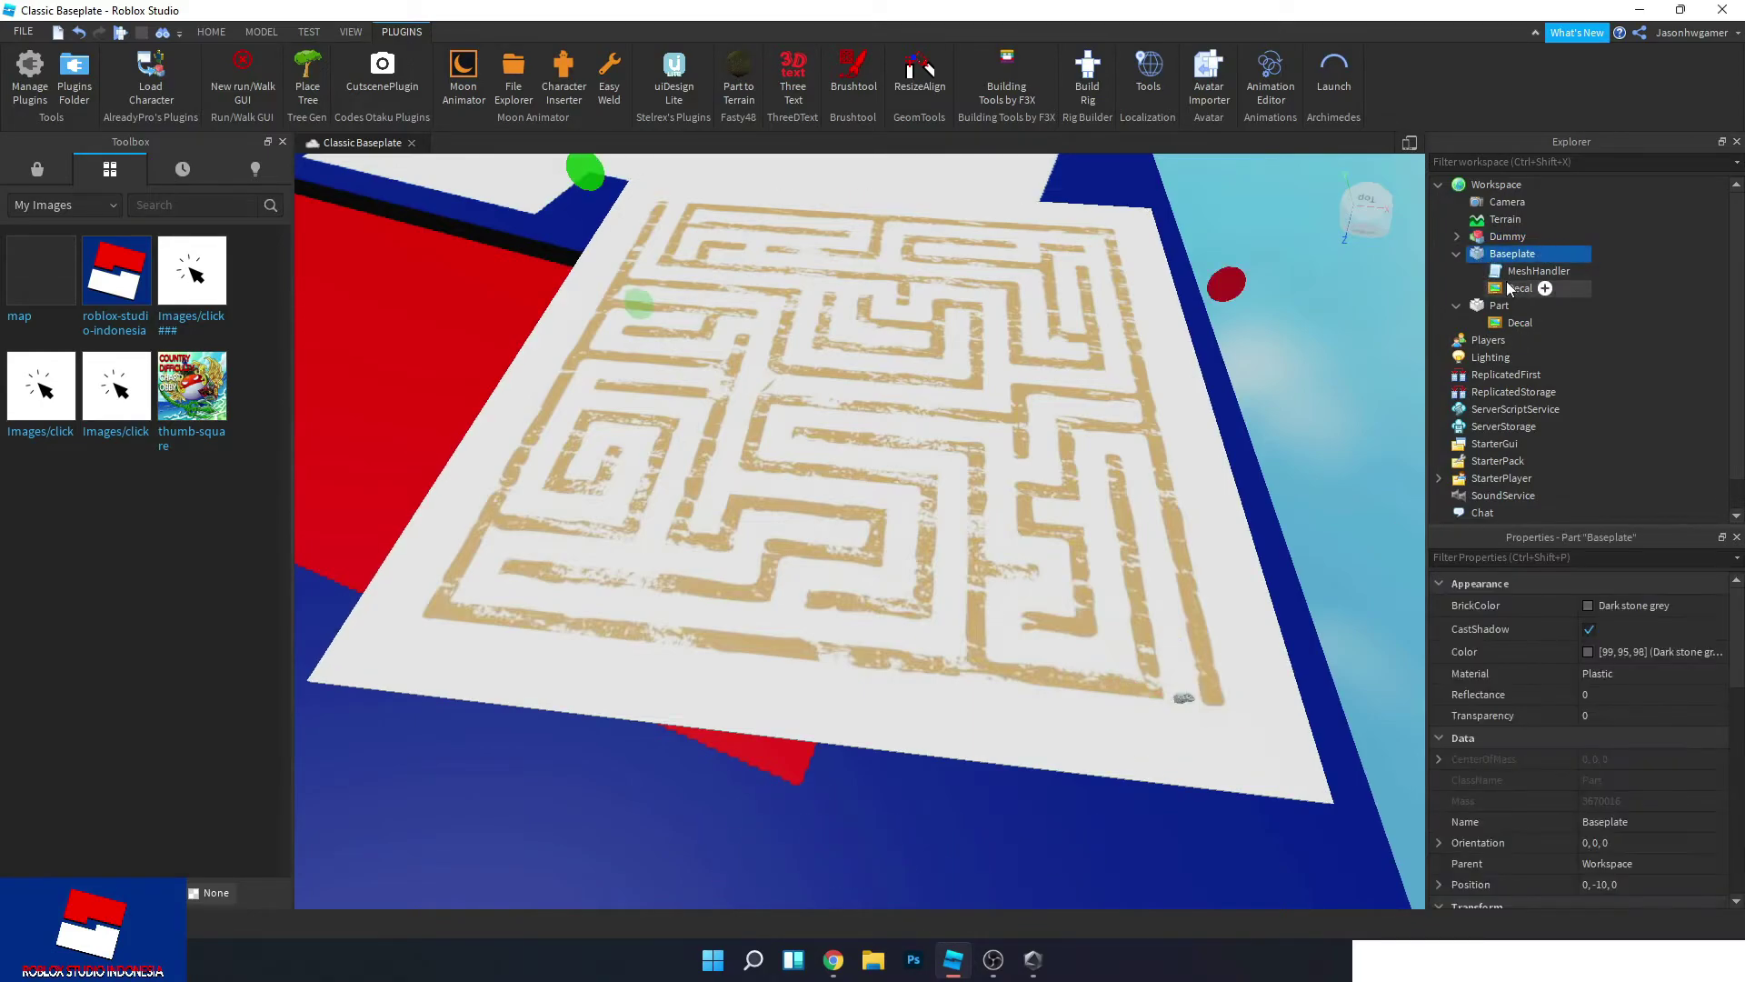
pyautogui.click(1516, 287)
pyautogui.press('Delete')
pyautogui.moveTo(1049, 334); pyautogui.dragTo(1047, 334, button='right')
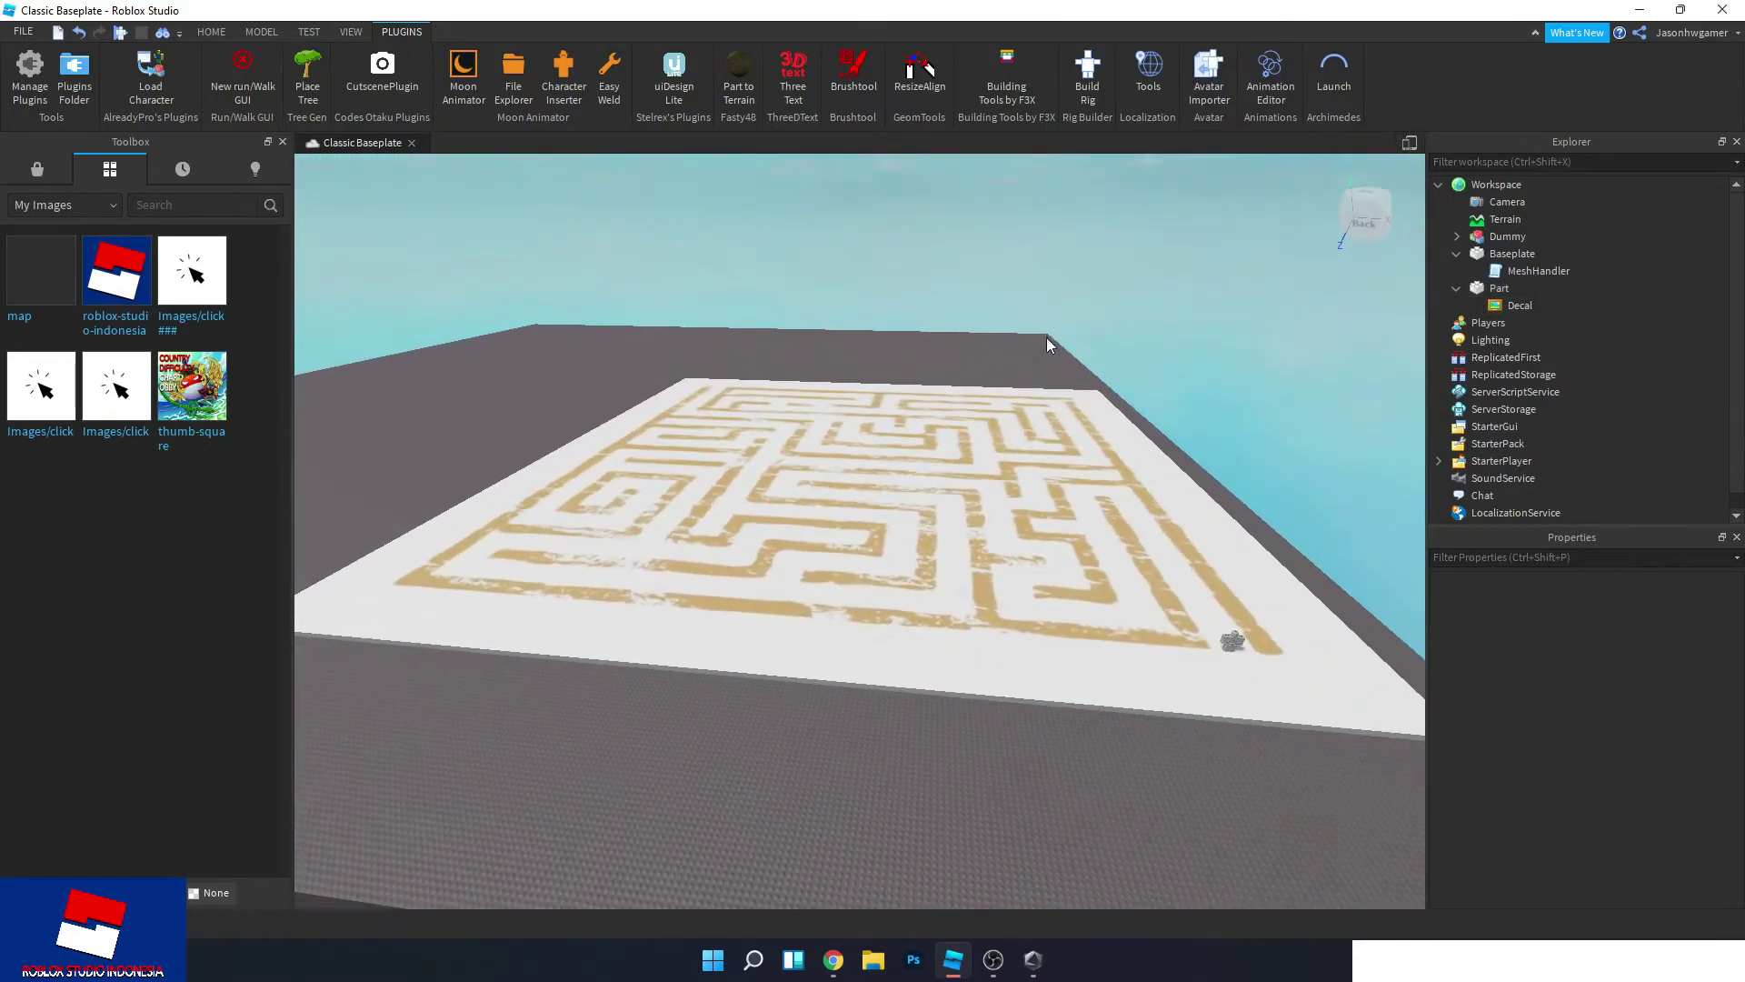
# Examine the dummy close up and from a distance to judge its size against the whole labyrinth.
pyautogui.moveTo(1252, 636); pyautogui.dragTo(1270, 649, button='right')
pyautogui.click(1198, 732)
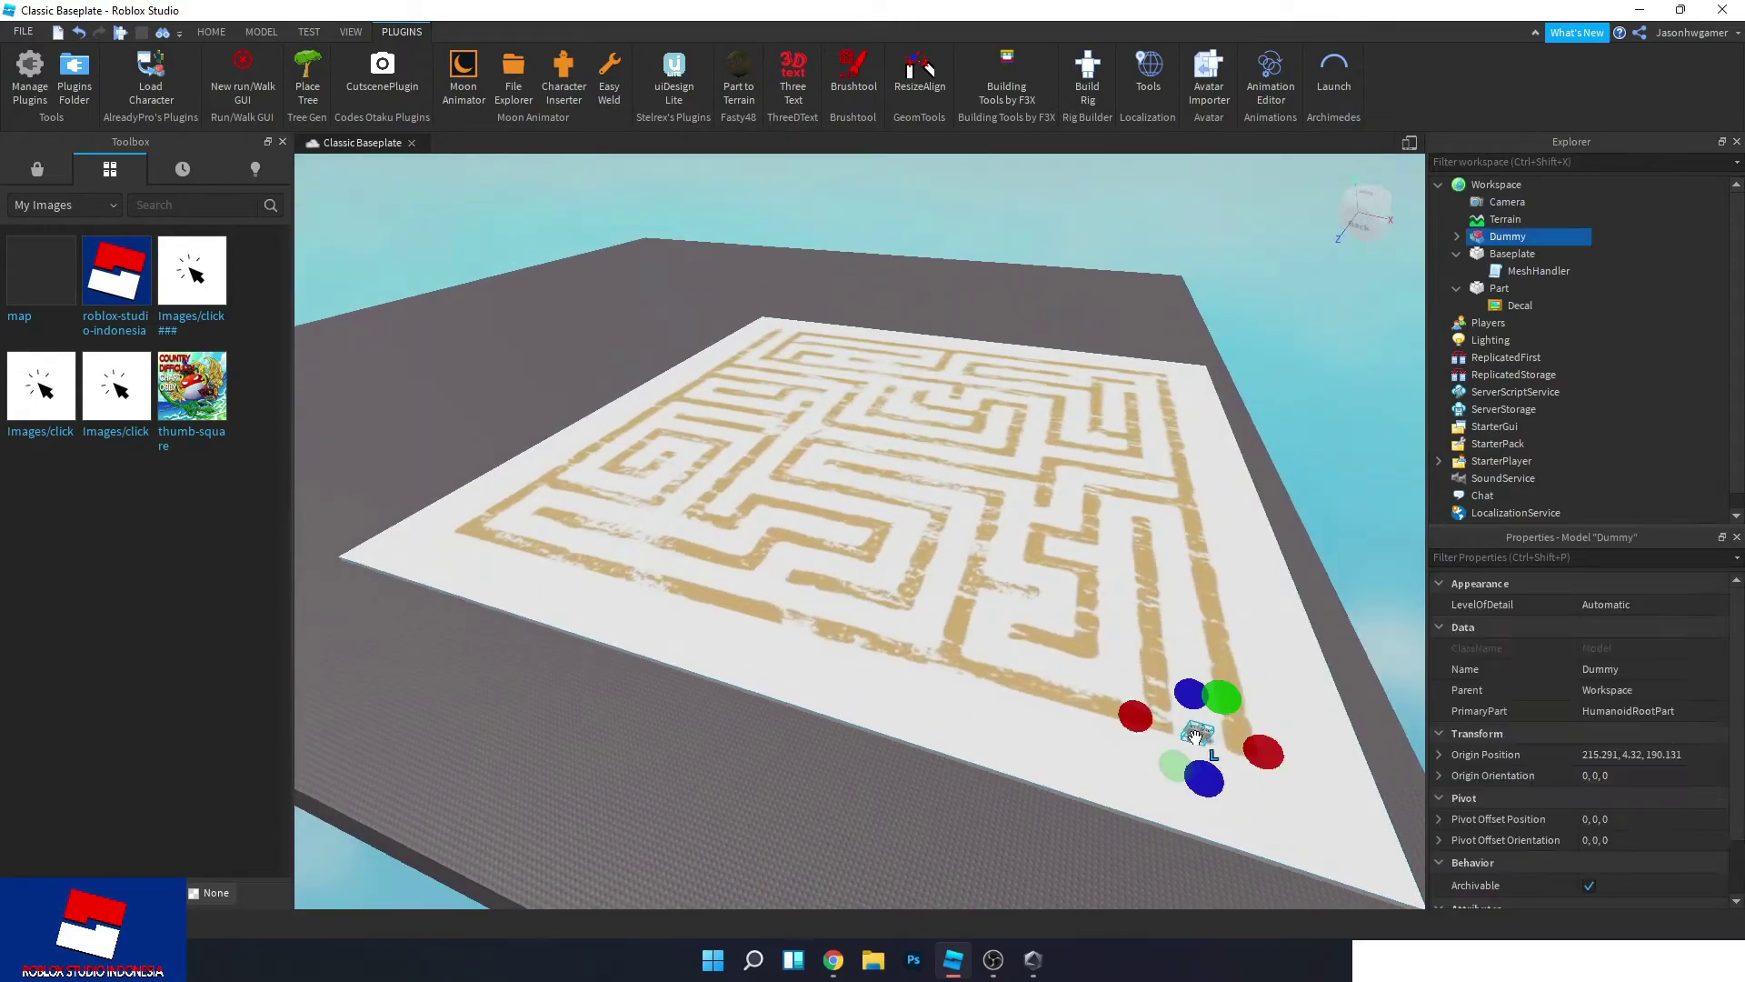
pyautogui.press('f')
pyautogui.scroll(-5, 1169, 705)
pyautogui.scroll(2, 1053, 616)
pyautogui.scroll(-10, 1053, 616)
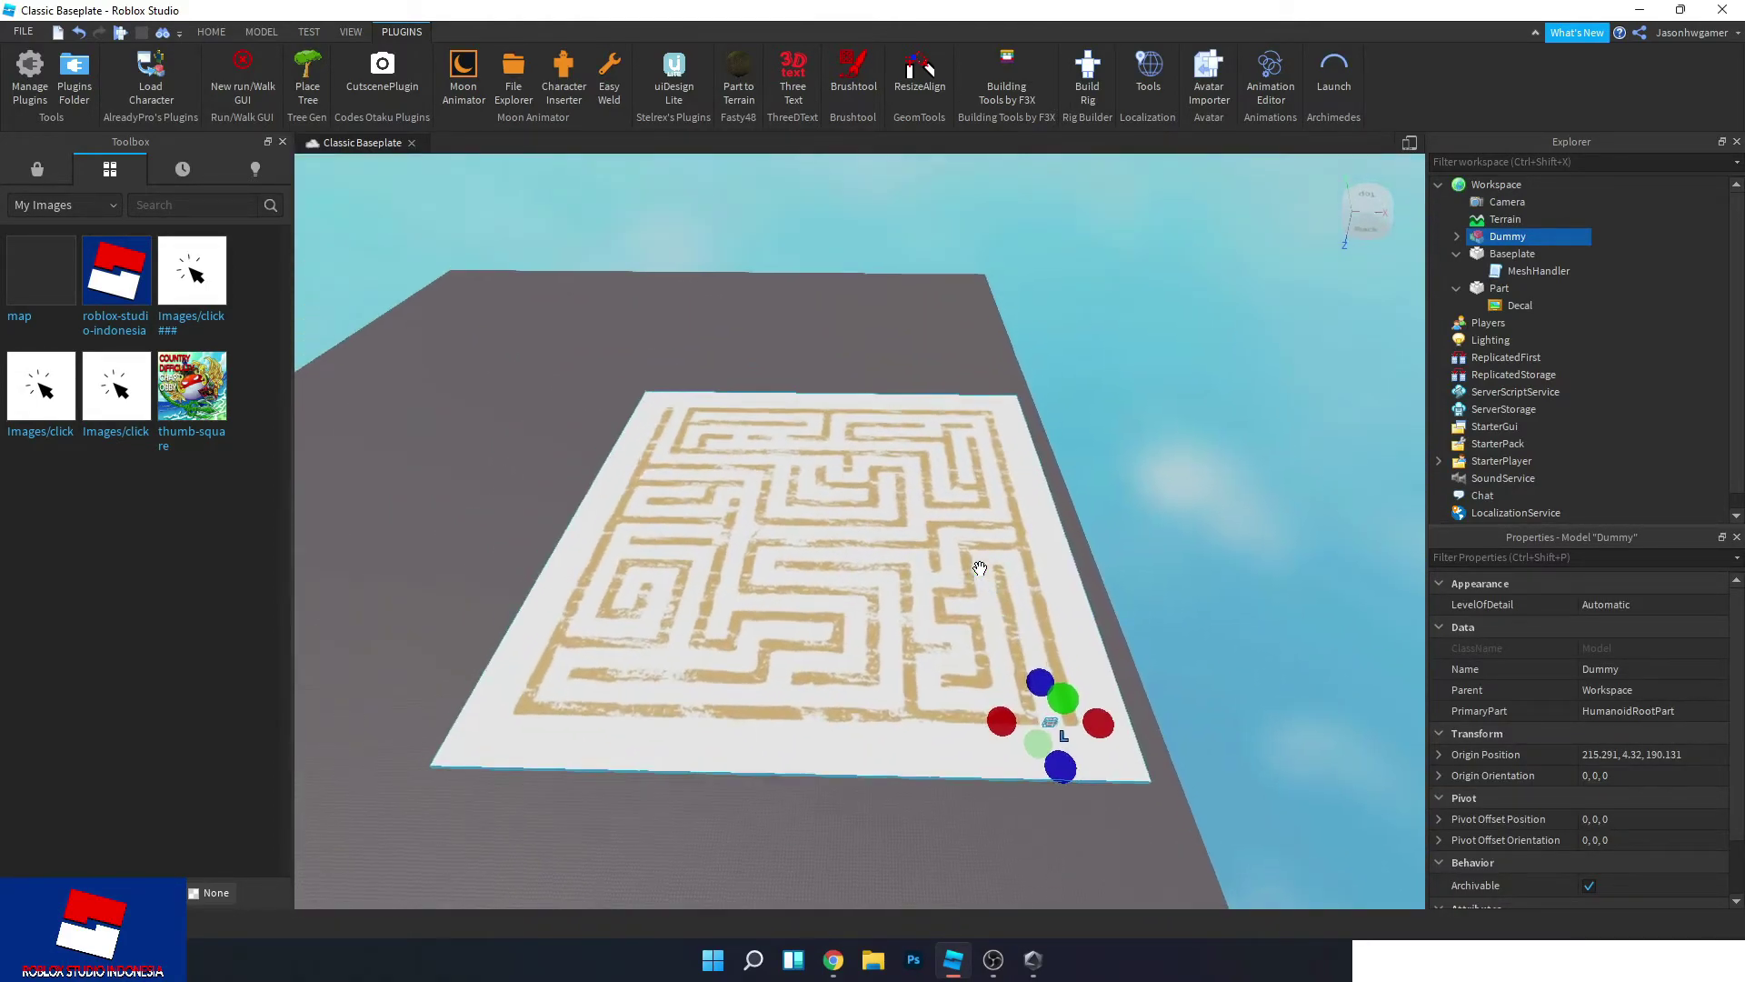
pyautogui.moveTo(979, 568); pyautogui.dragTo(980, 568, button='right')
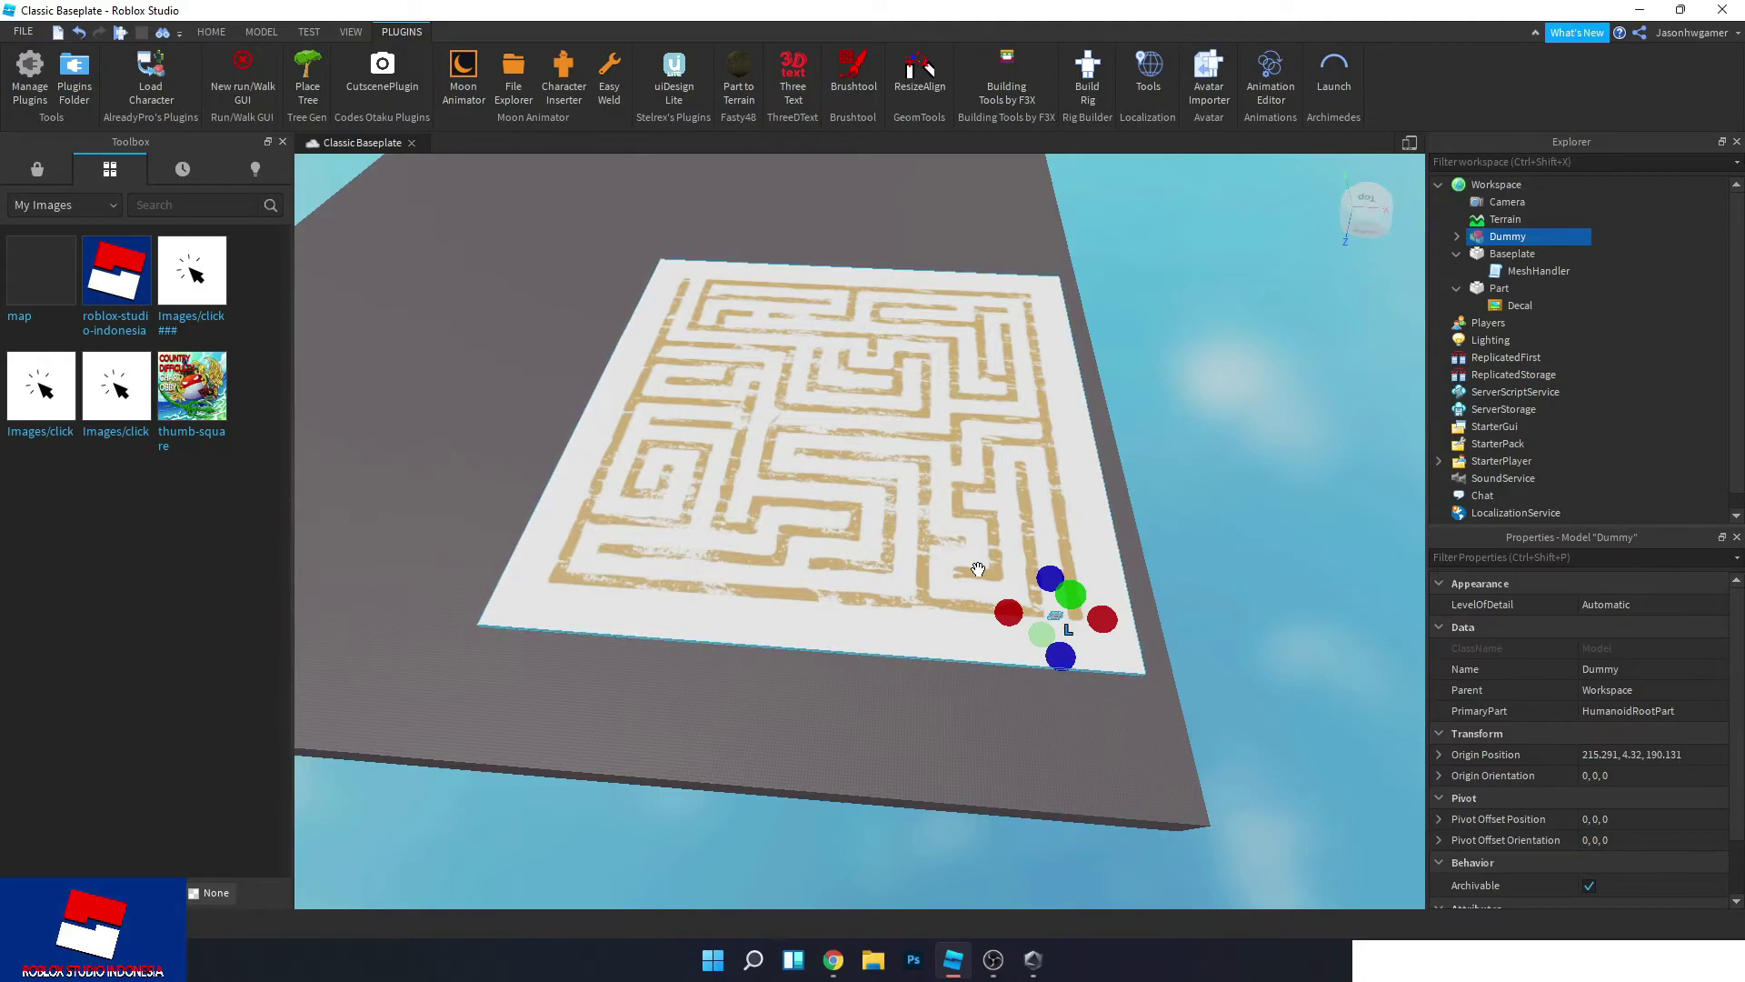
pyautogui.press('f')
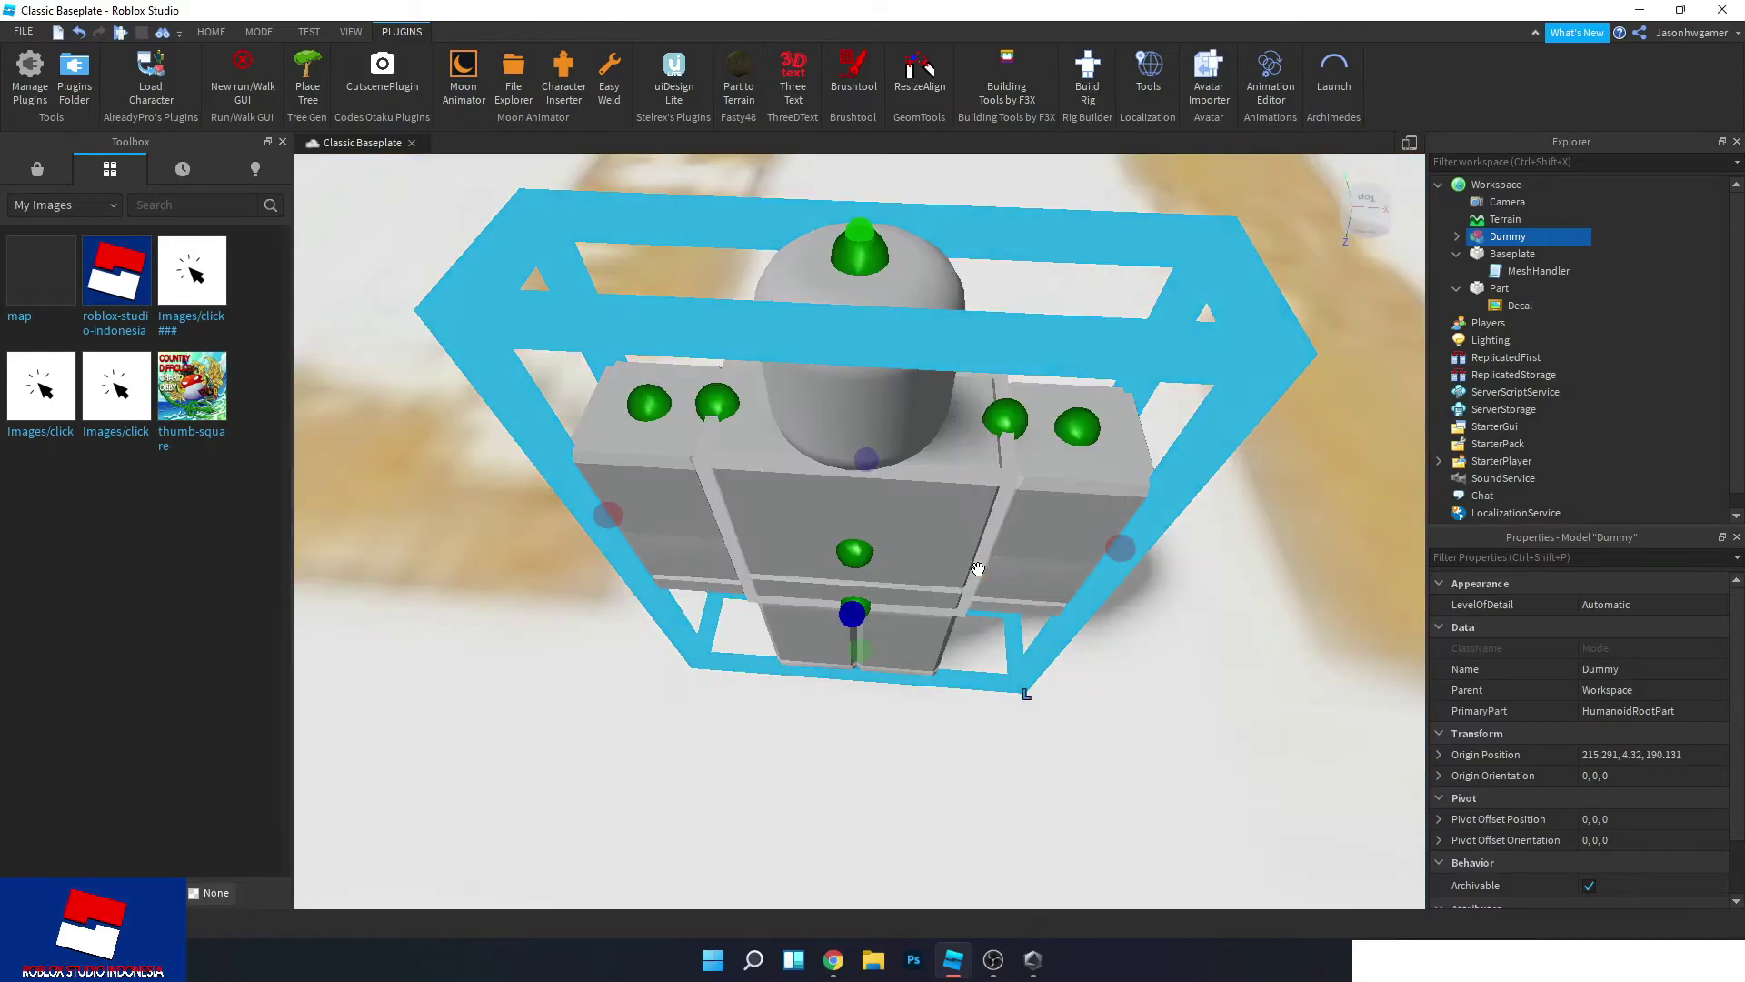
pyautogui.scroll(-5, 1018, 542)
pyautogui.scroll(-5, 1019, 541)
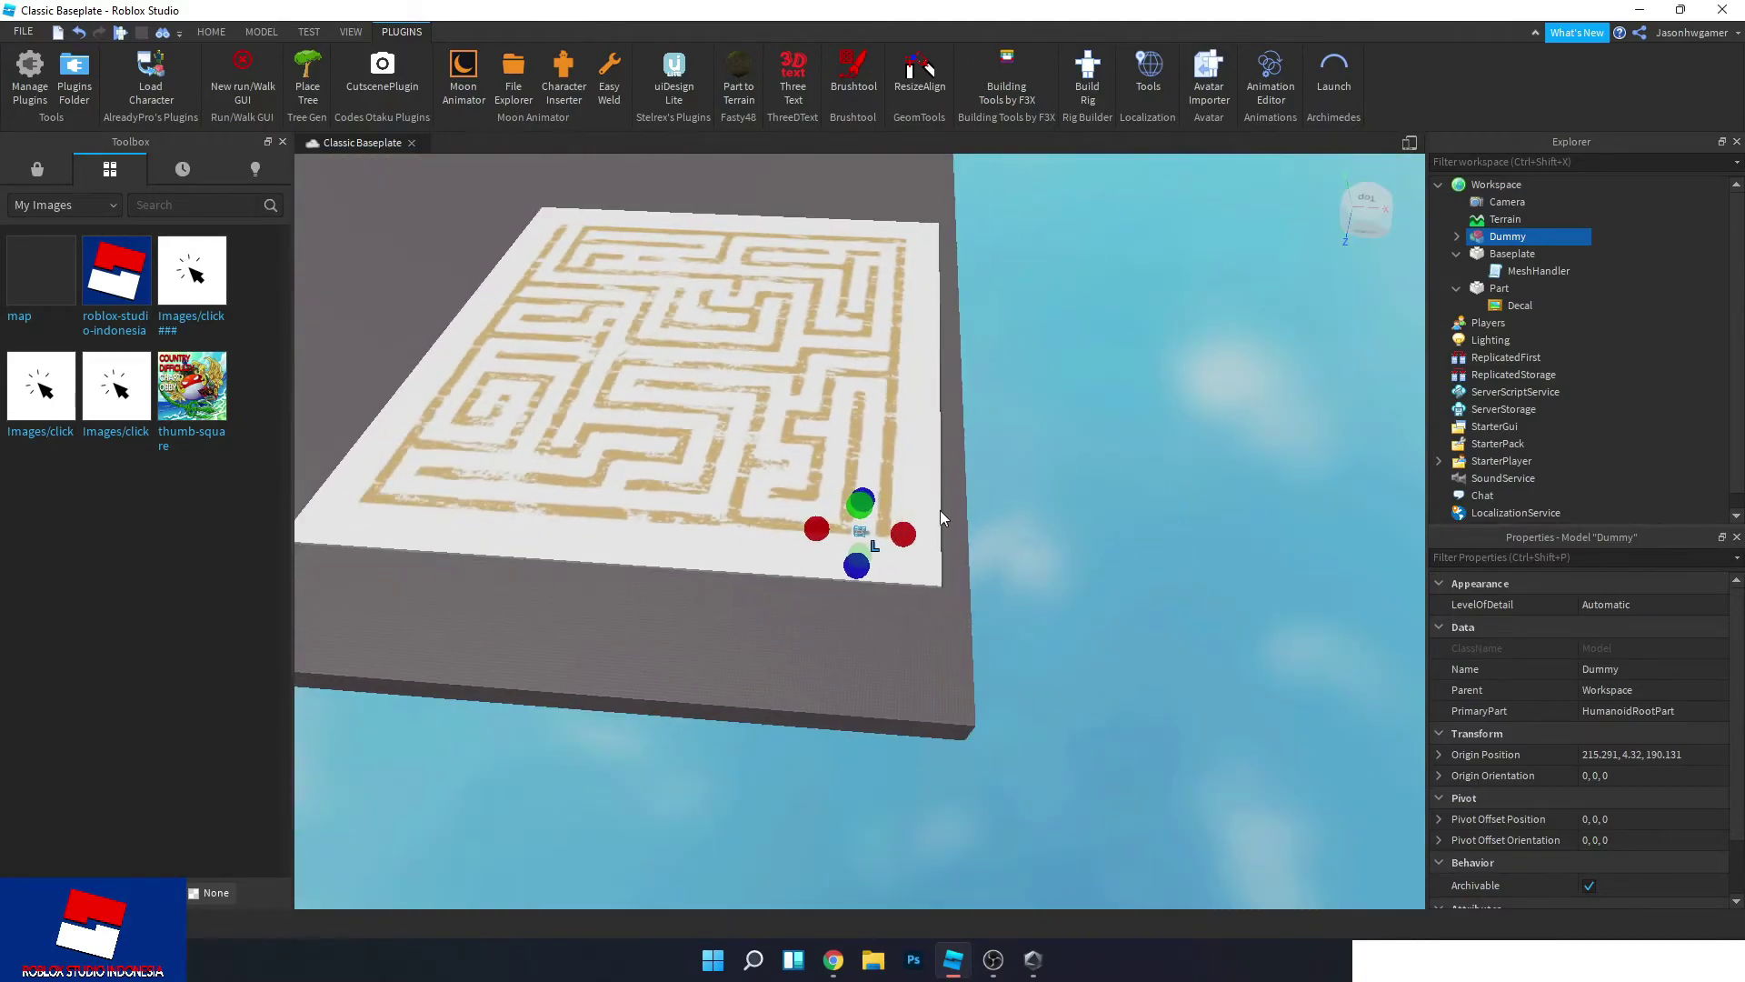
# Set the face of the labyrinth part's decal to Bottom.
pyautogui.click(1501, 308)
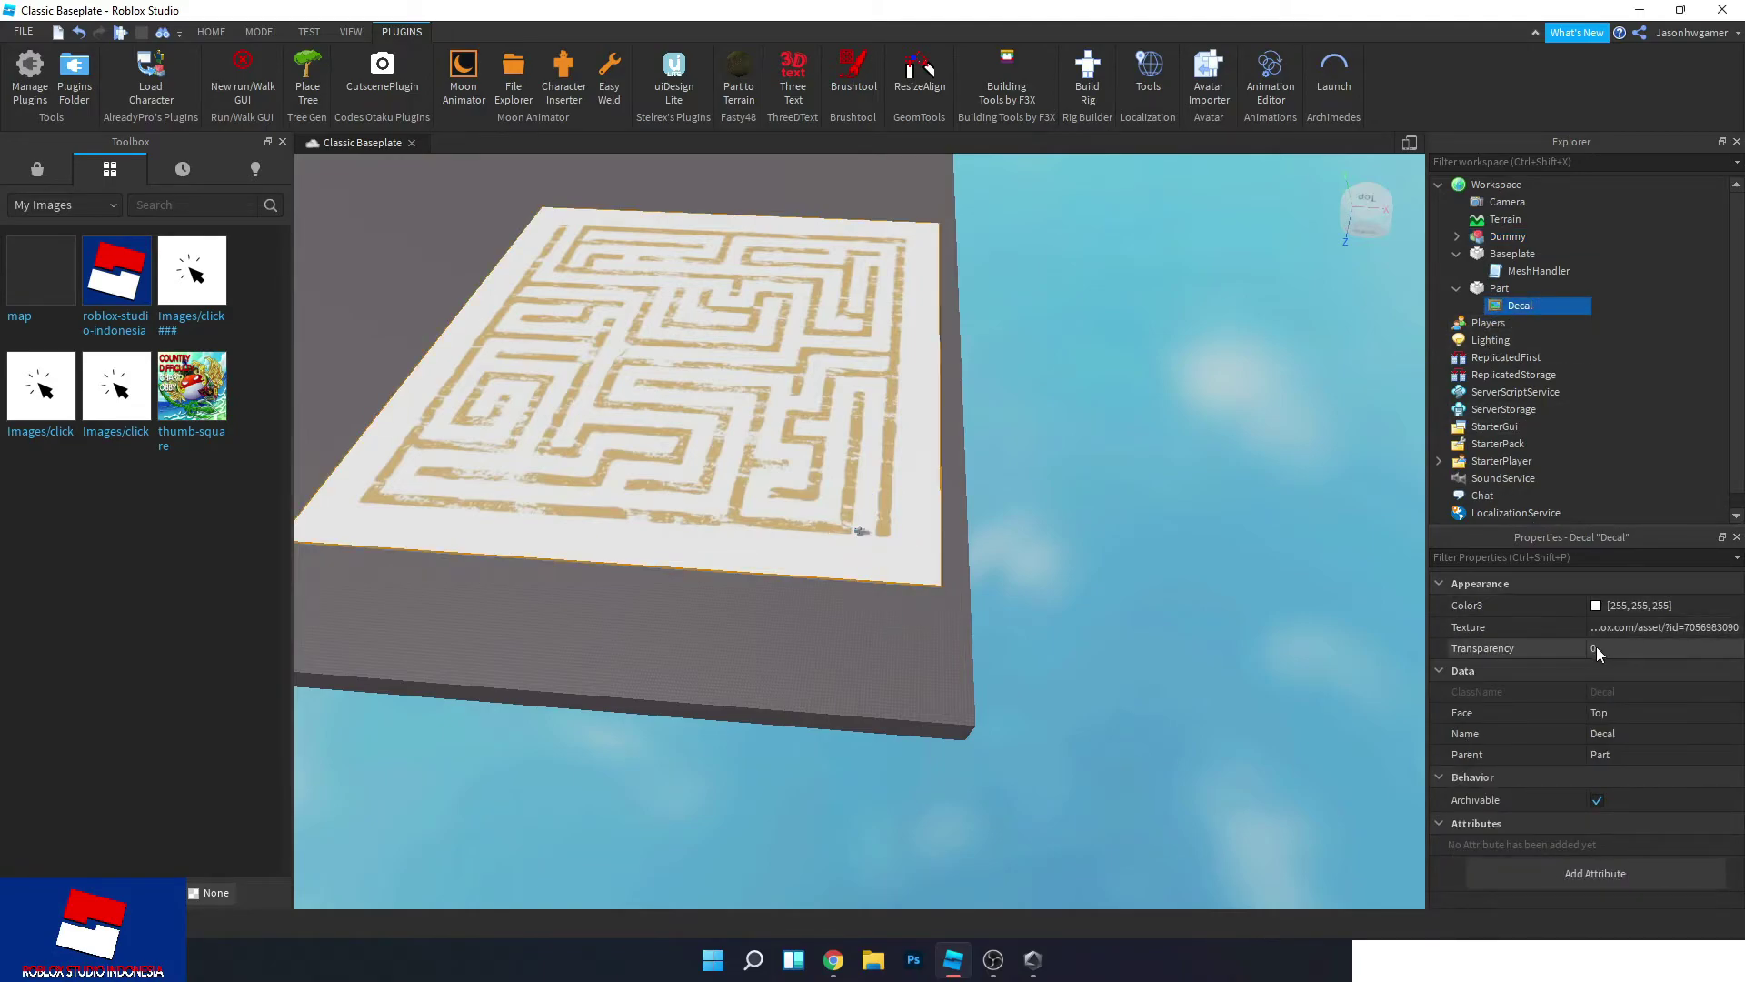
pyautogui.click(1609, 713)
pyautogui.click(1609, 712)
pyautogui.click(1607, 744)
pyautogui.moveTo(1022, 607); pyautogui.dragTo(1021, 608, button='right')
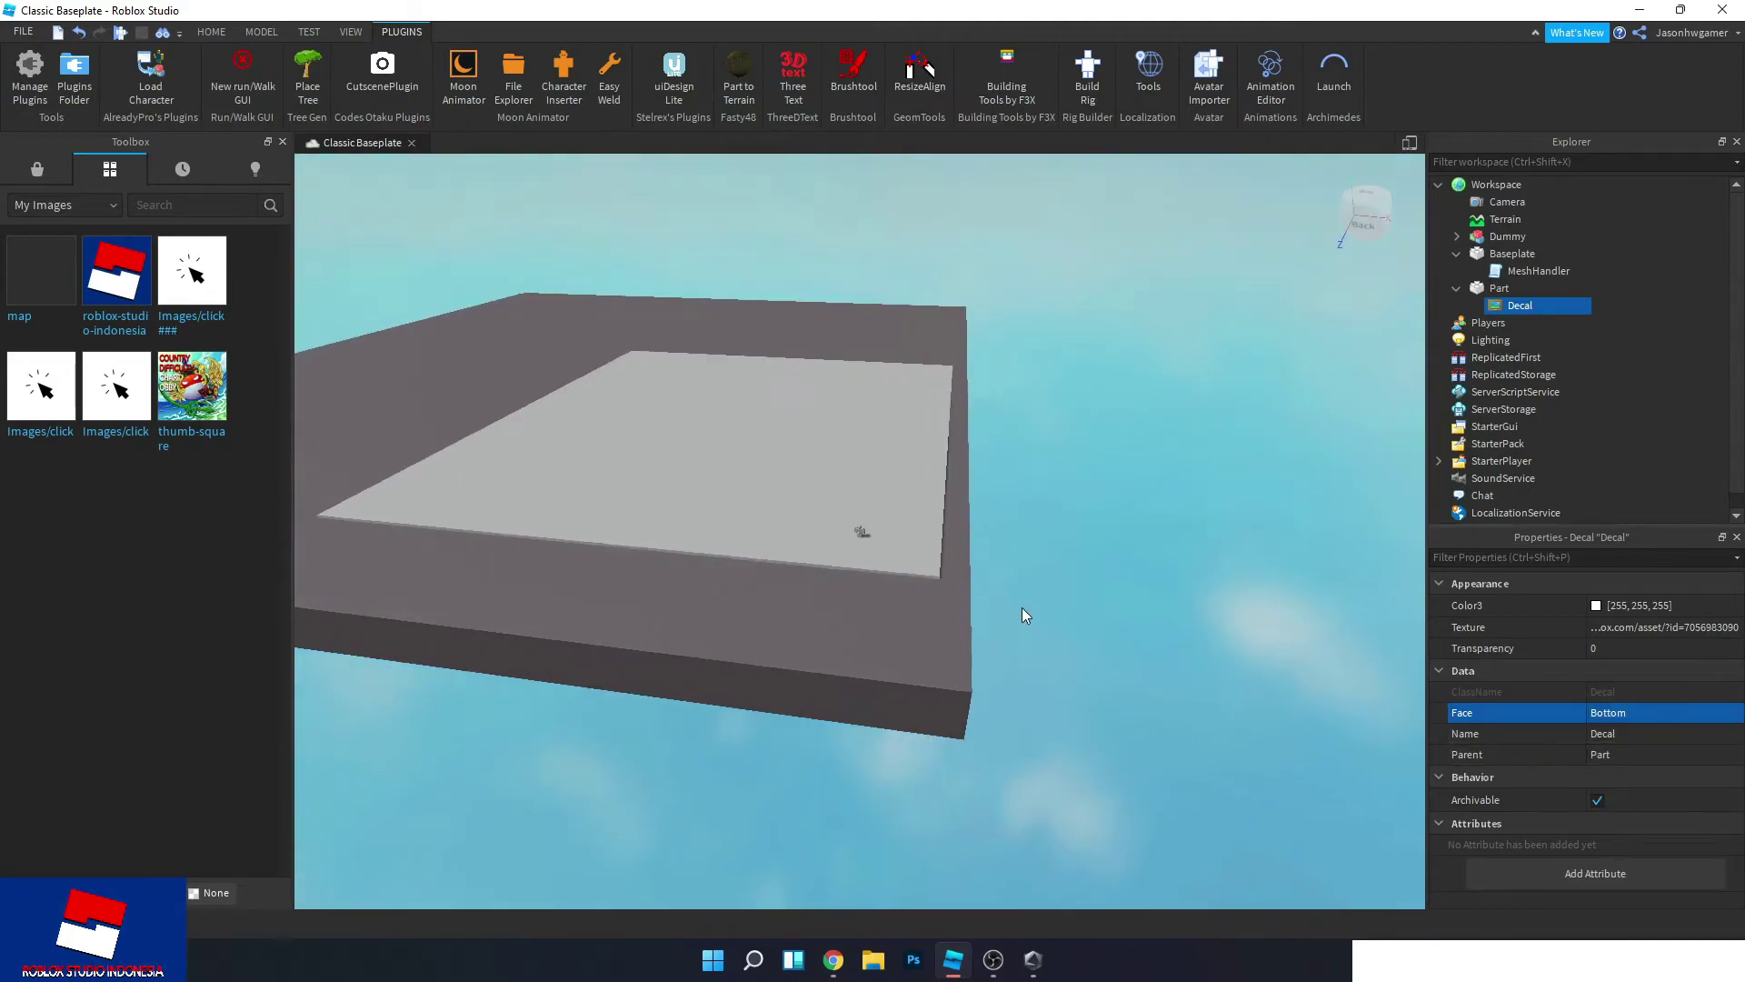
# Try raising the labyrinth part above the baseplate with the Move tool, and undo the move.
pyautogui.click(859, 472)
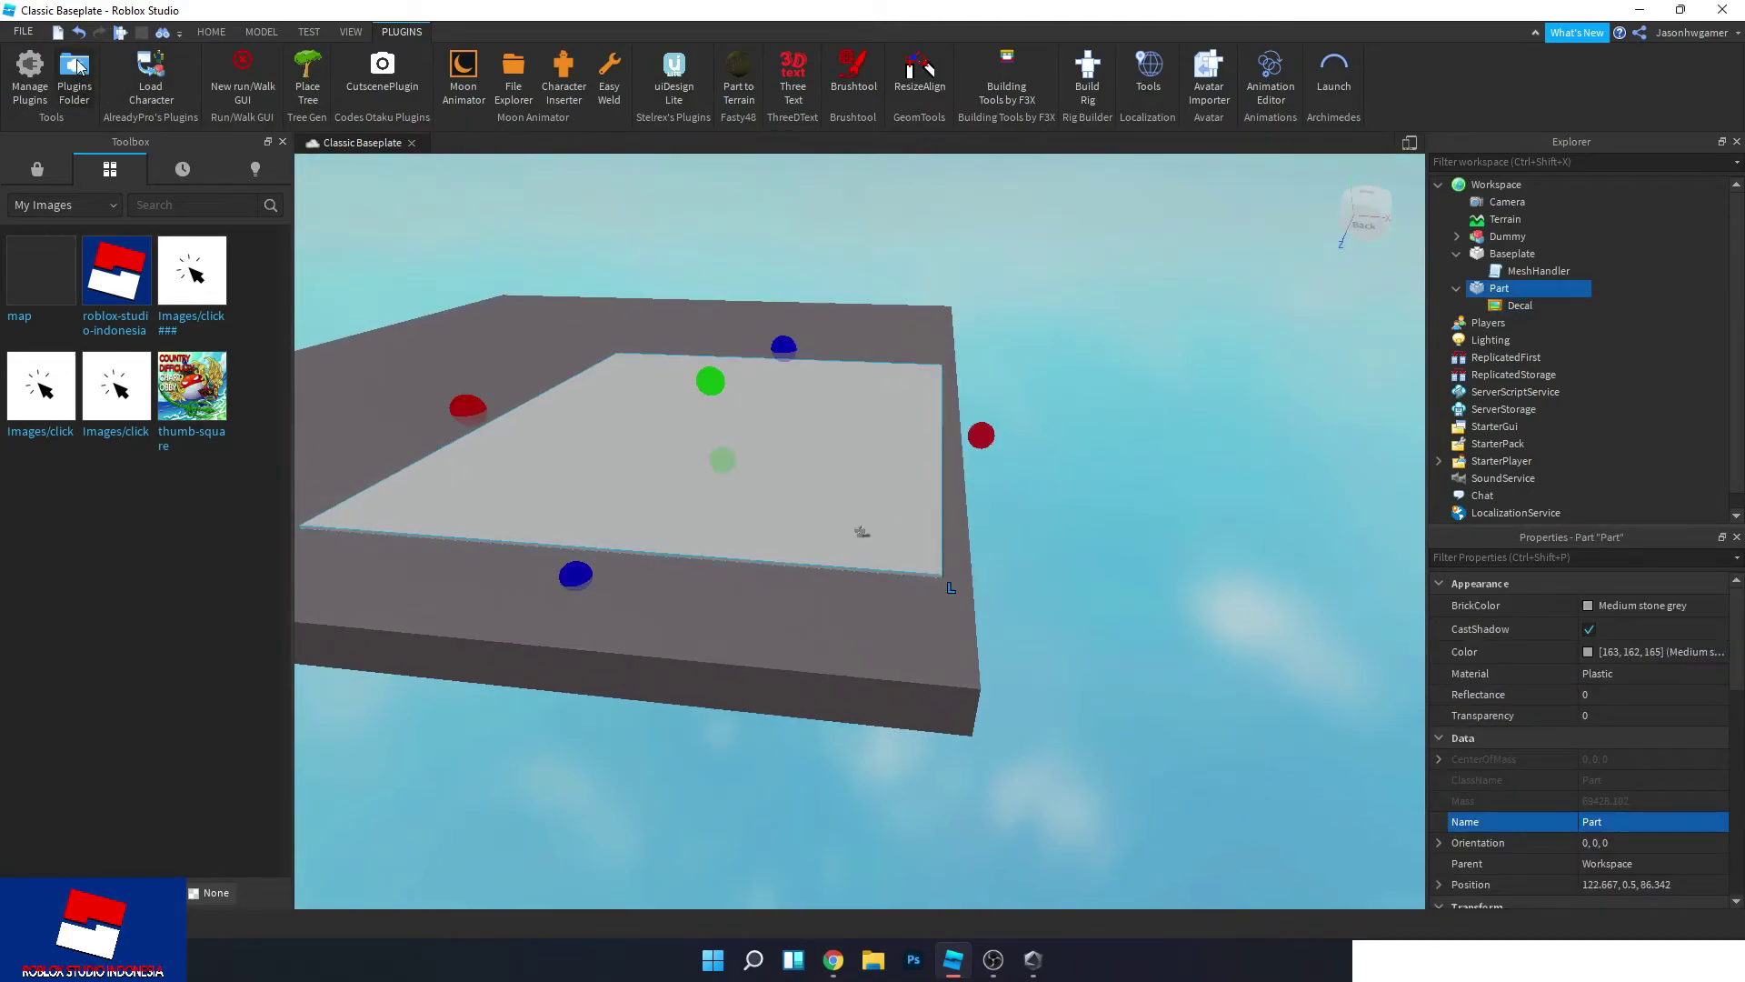
pyautogui.click(211, 32)
pyautogui.click(180, 71)
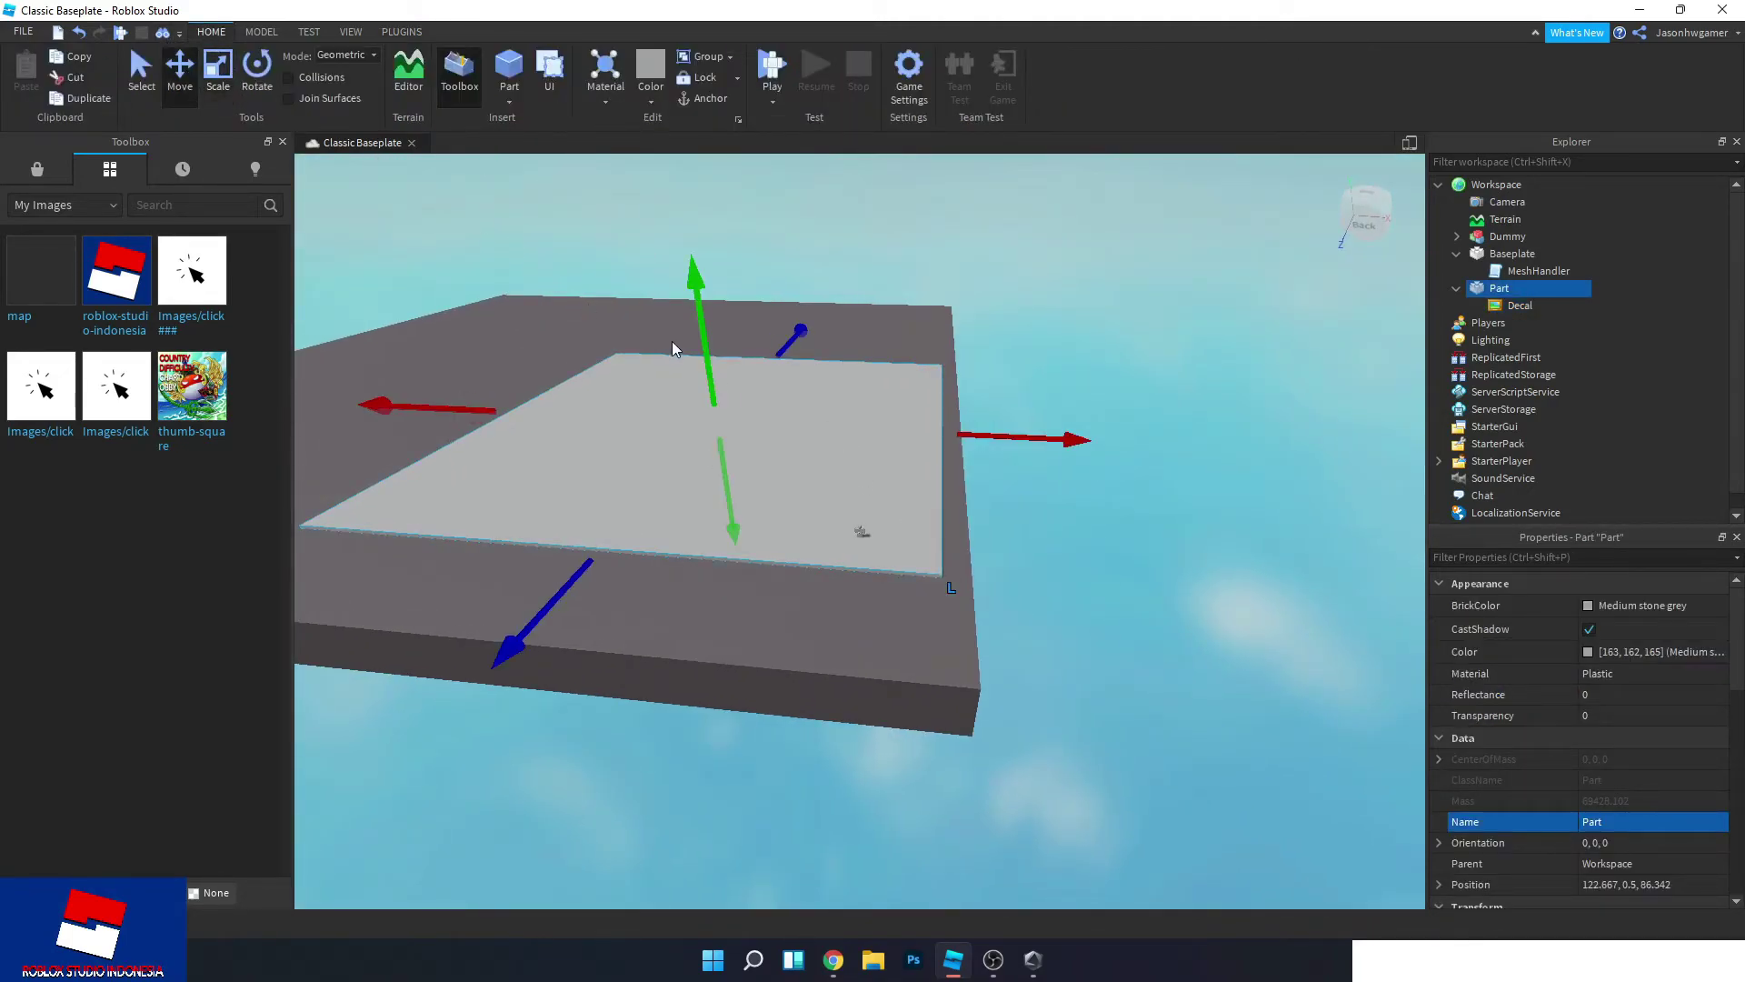
pyautogui.moveTo(695, 268); pyautogui.dragTo(709, 219)
pyautogui.moveTo(709, 220); pyautogui.dragTo(816, 467, button='right')
pyautogui.hotkey('ctrl', 'z')
pyautogui.scroll(3, 946, 544)
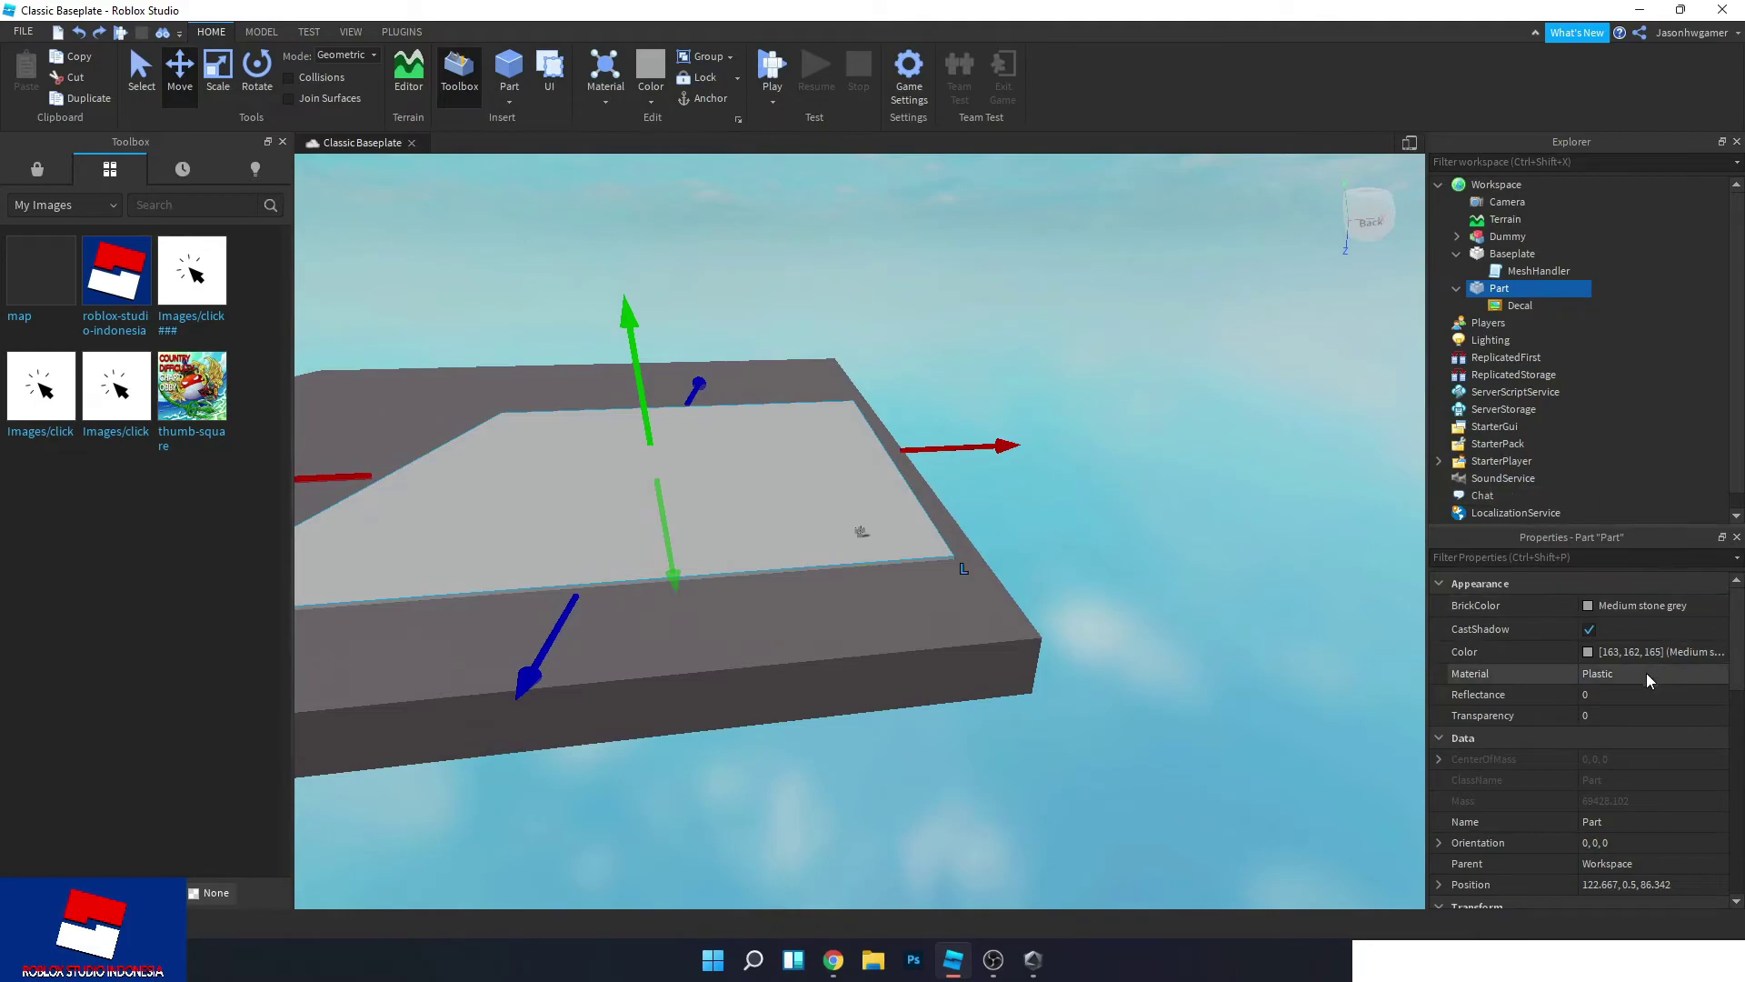
# Set the labyrinth decal's face back to Top.
pyautogui.click(1511, 307)
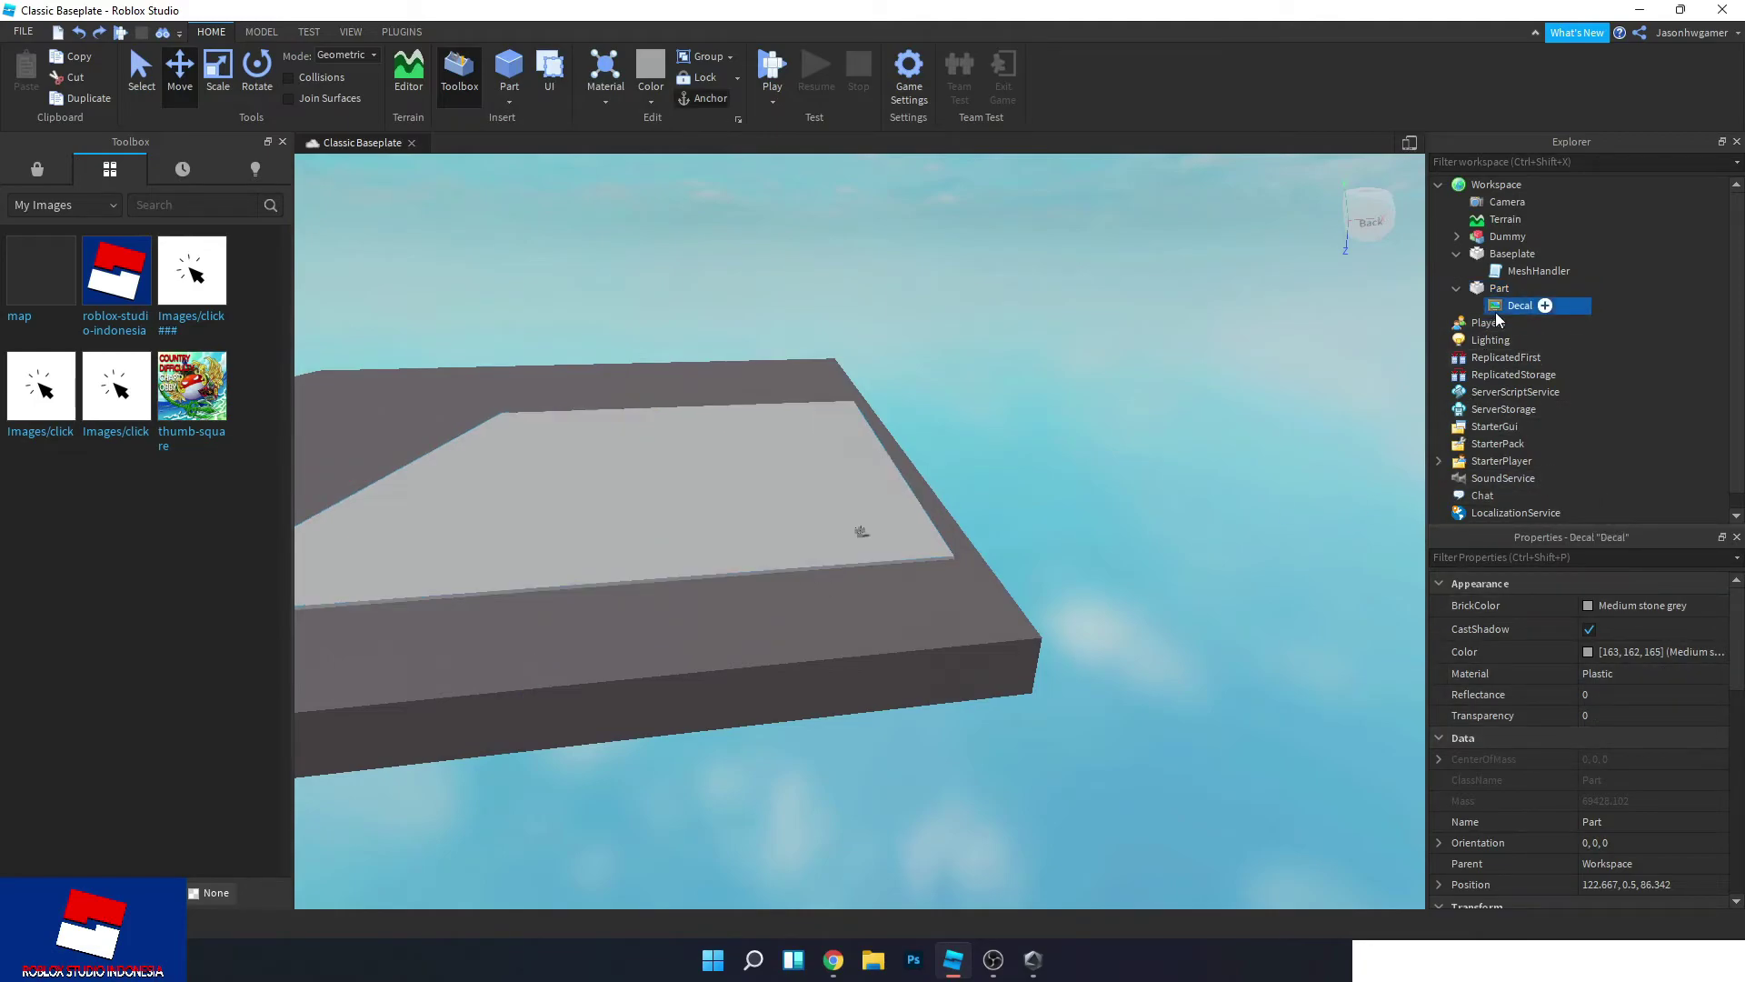
pyautogui.click(1633, 713)
pyautogui.click(1611, 716)
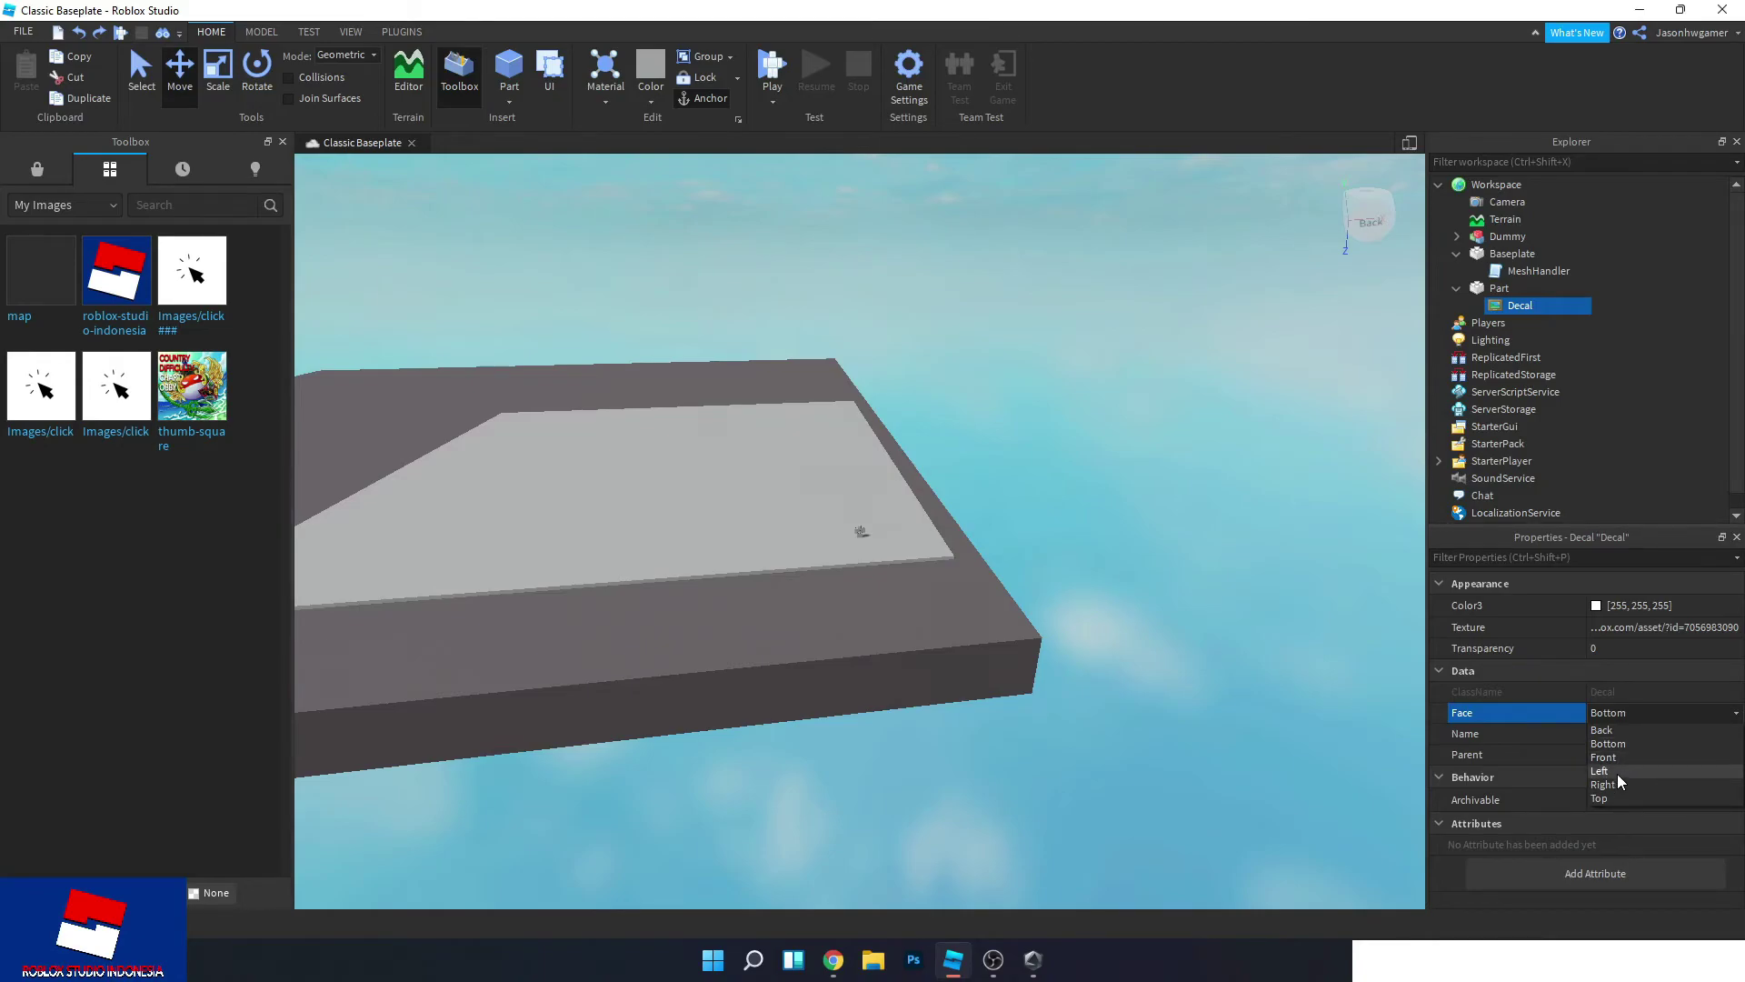
pyautogui.click(1611, 797)
# Inspect how the dummy fits the corridor at the labyrinth's corner opening.
pyautogui.scroll(5, 1141, 549)
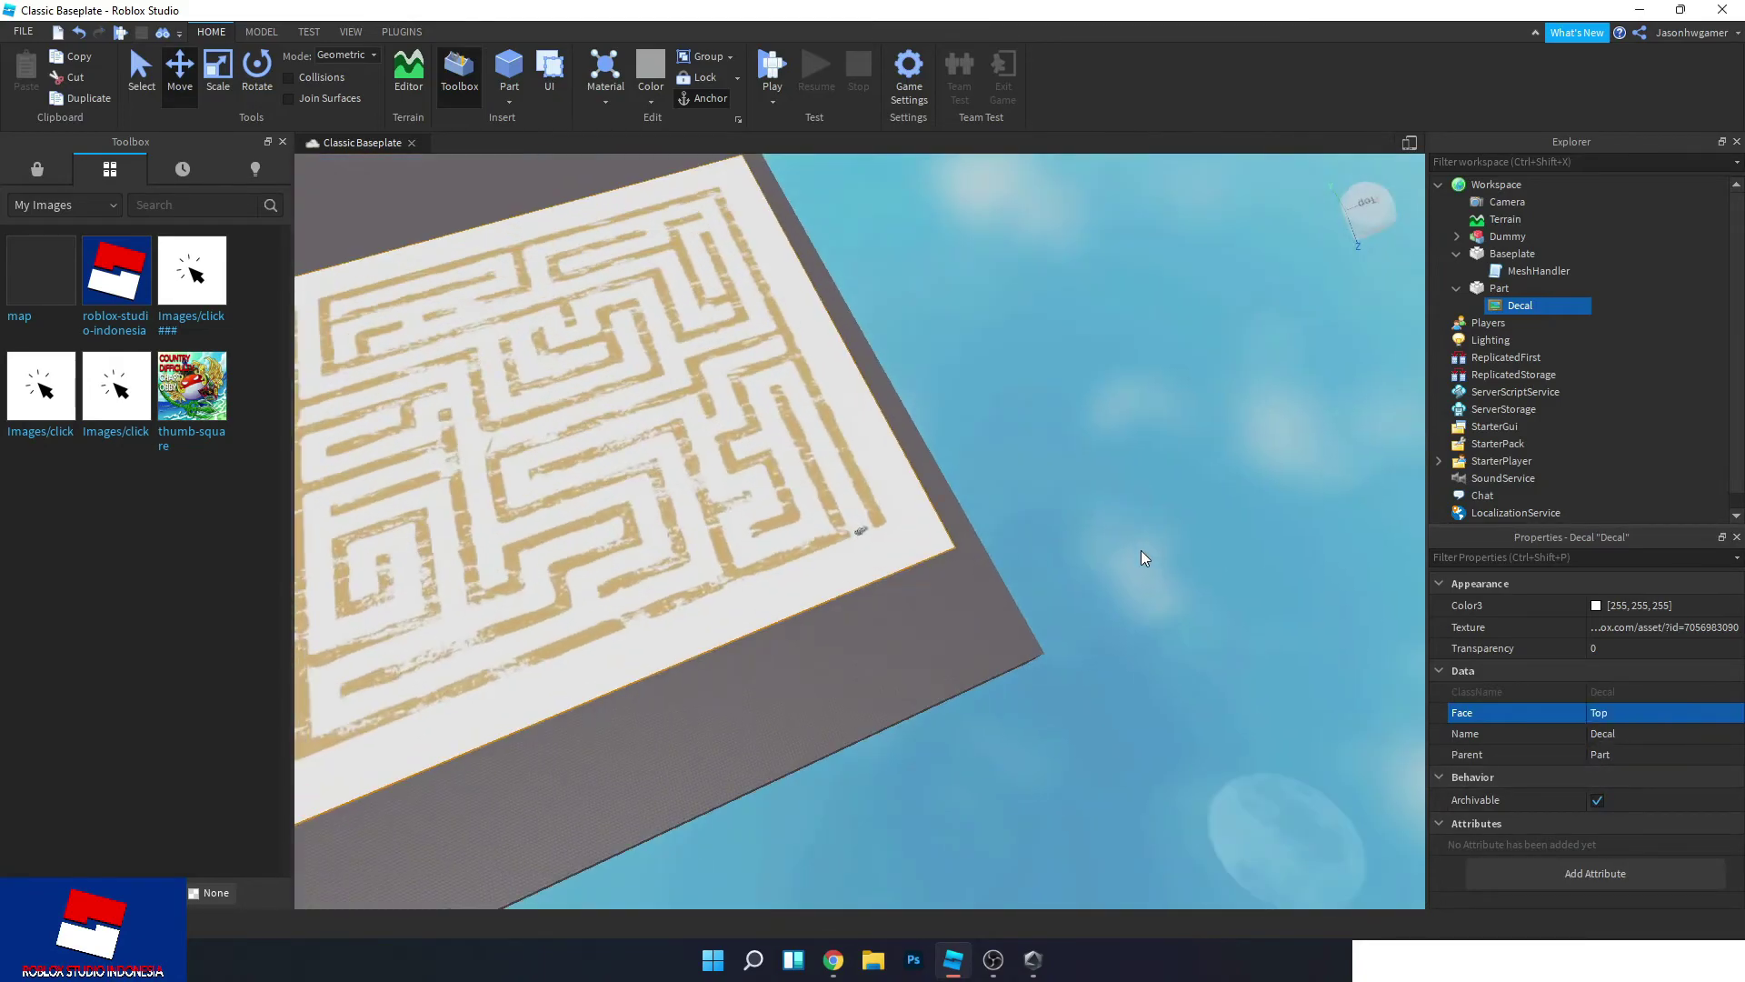
pyautogui.scroll(-3, 1142, 549)
pyautogui.scroll(3, 1114, 542)
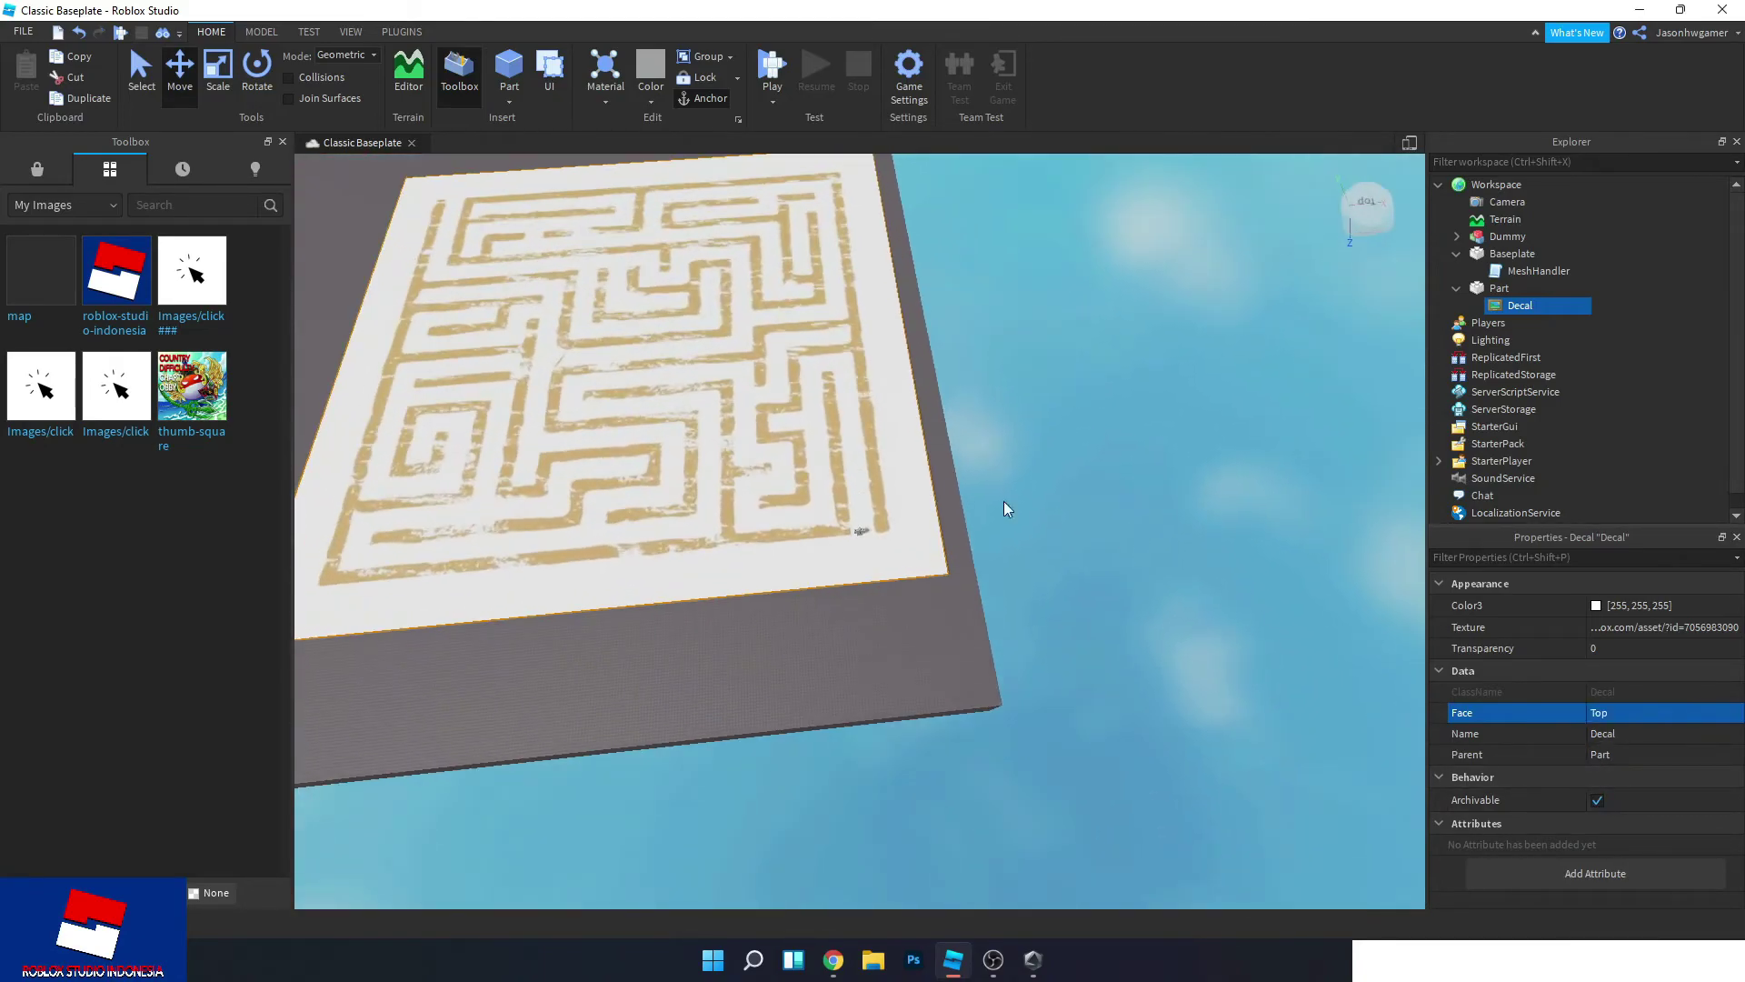
pyautogui.scroll(5, 800, 468)
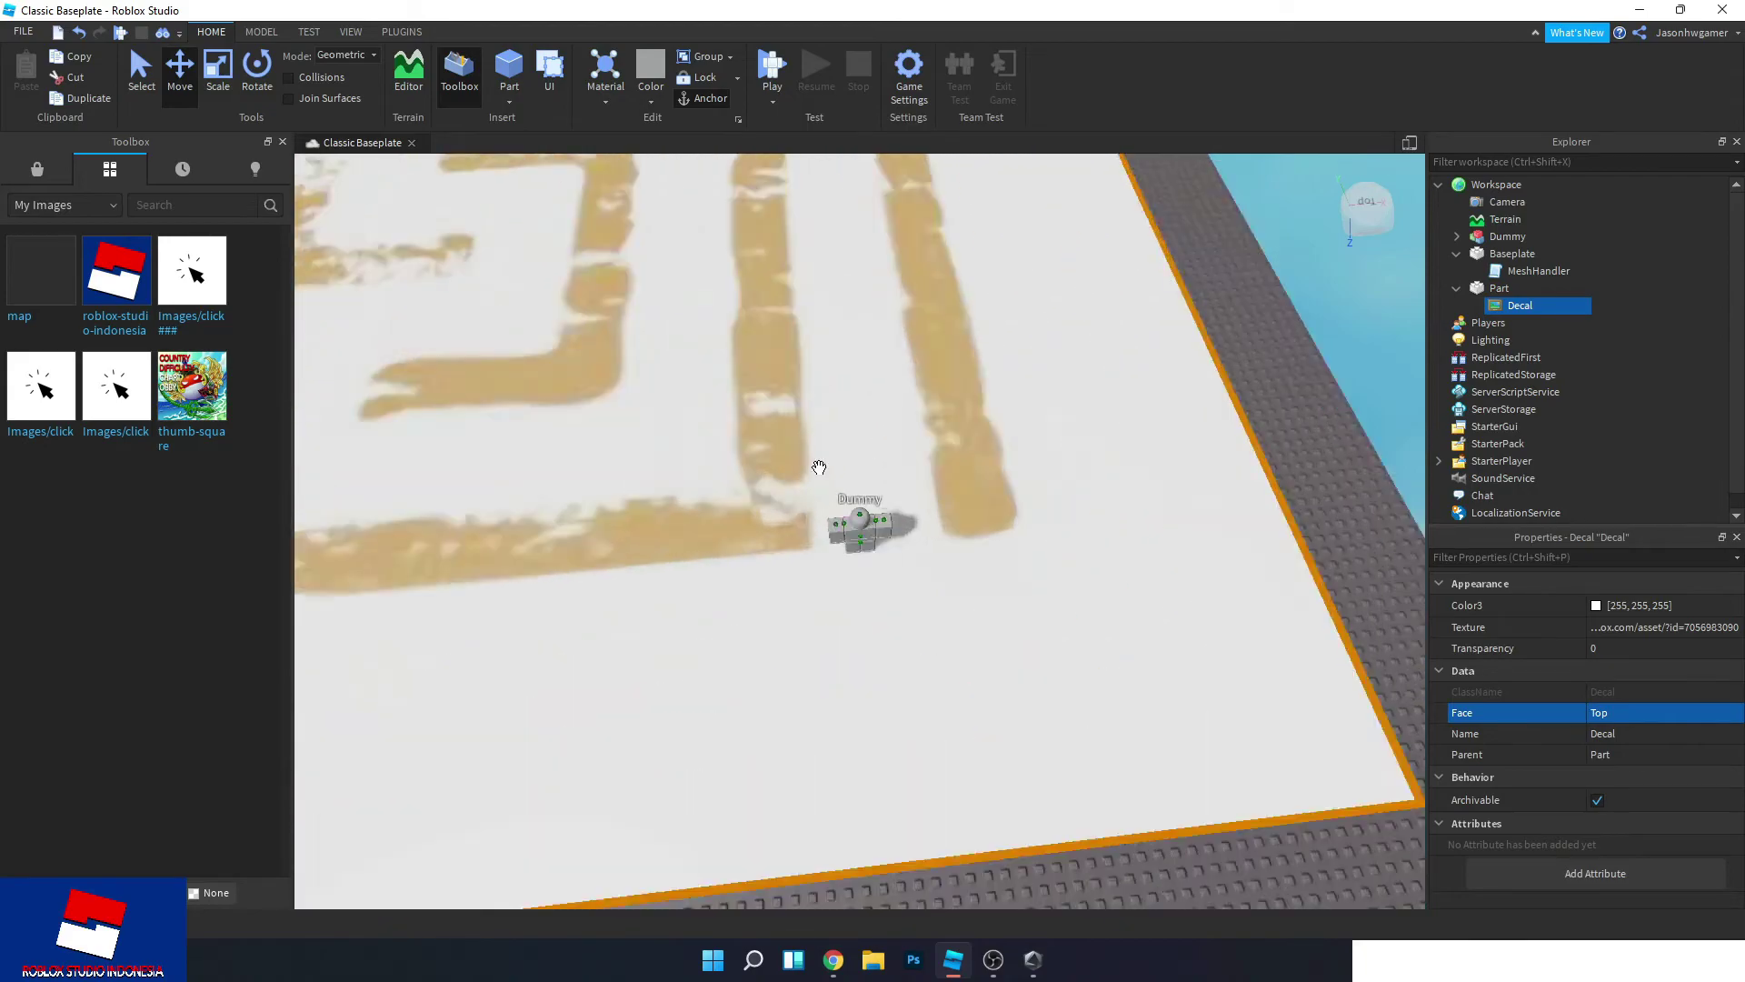
pyautogui.scroll(-5, 819, 467)
pyautogui.scroll(6, 820, 467)
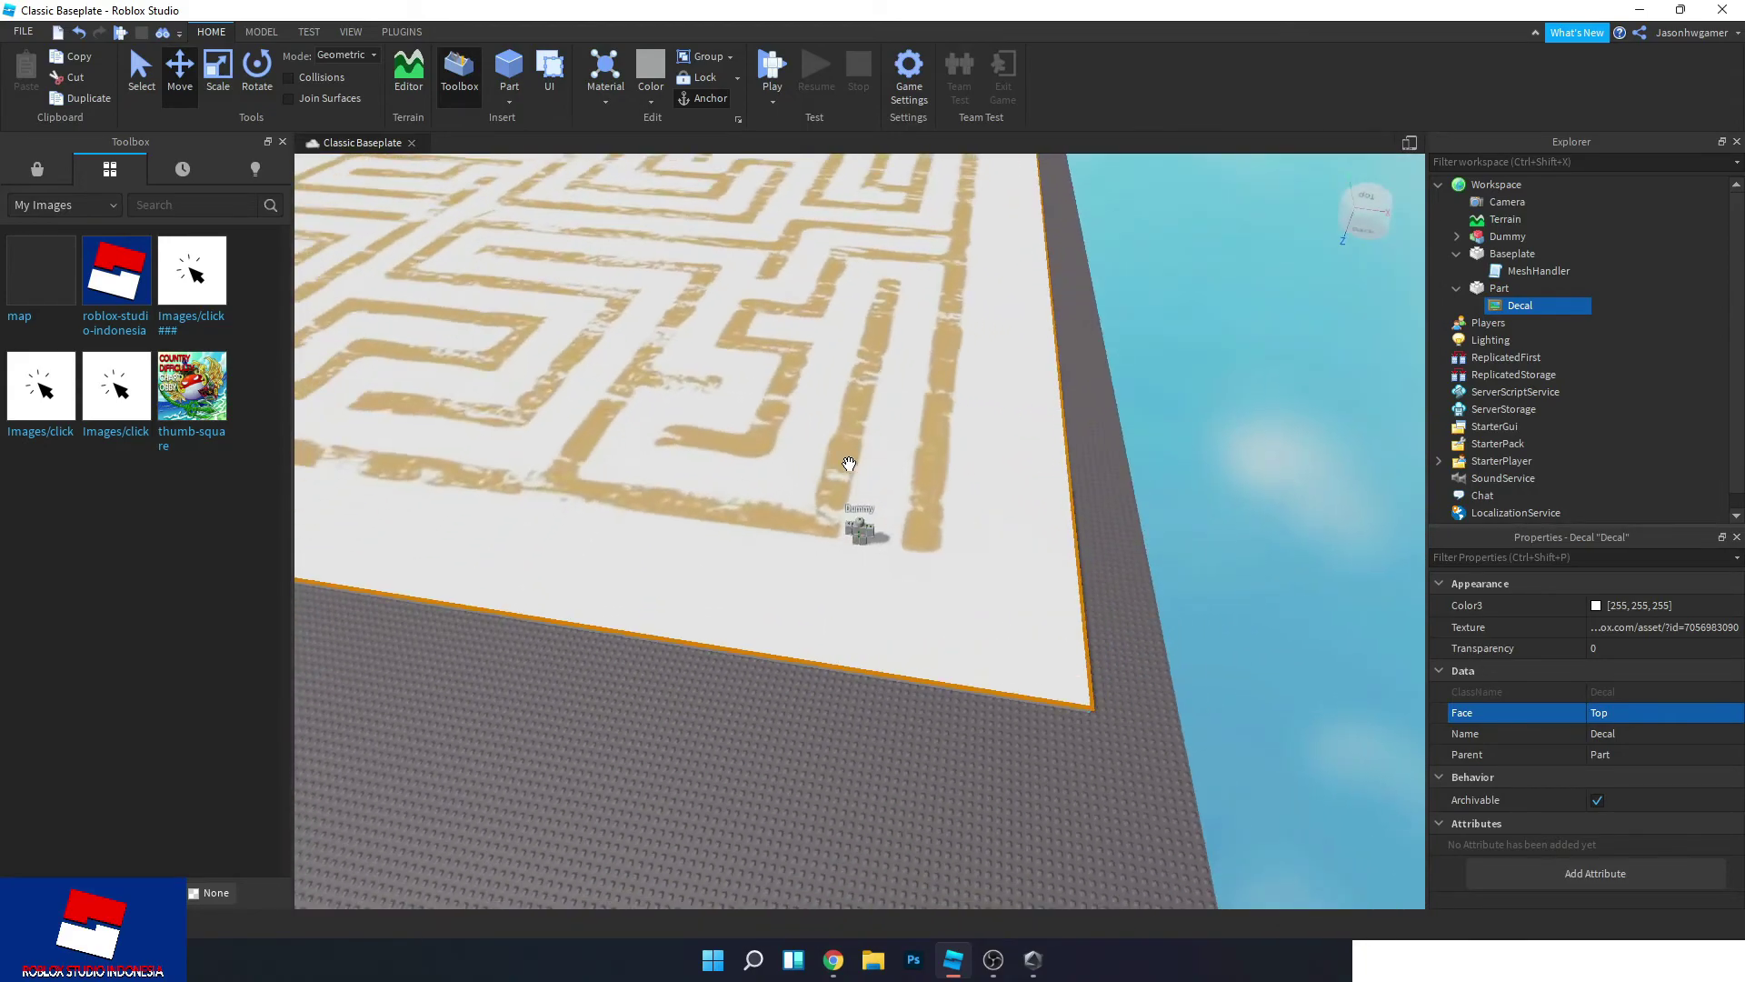
pyautogui.scroll(-1, 856, 441)
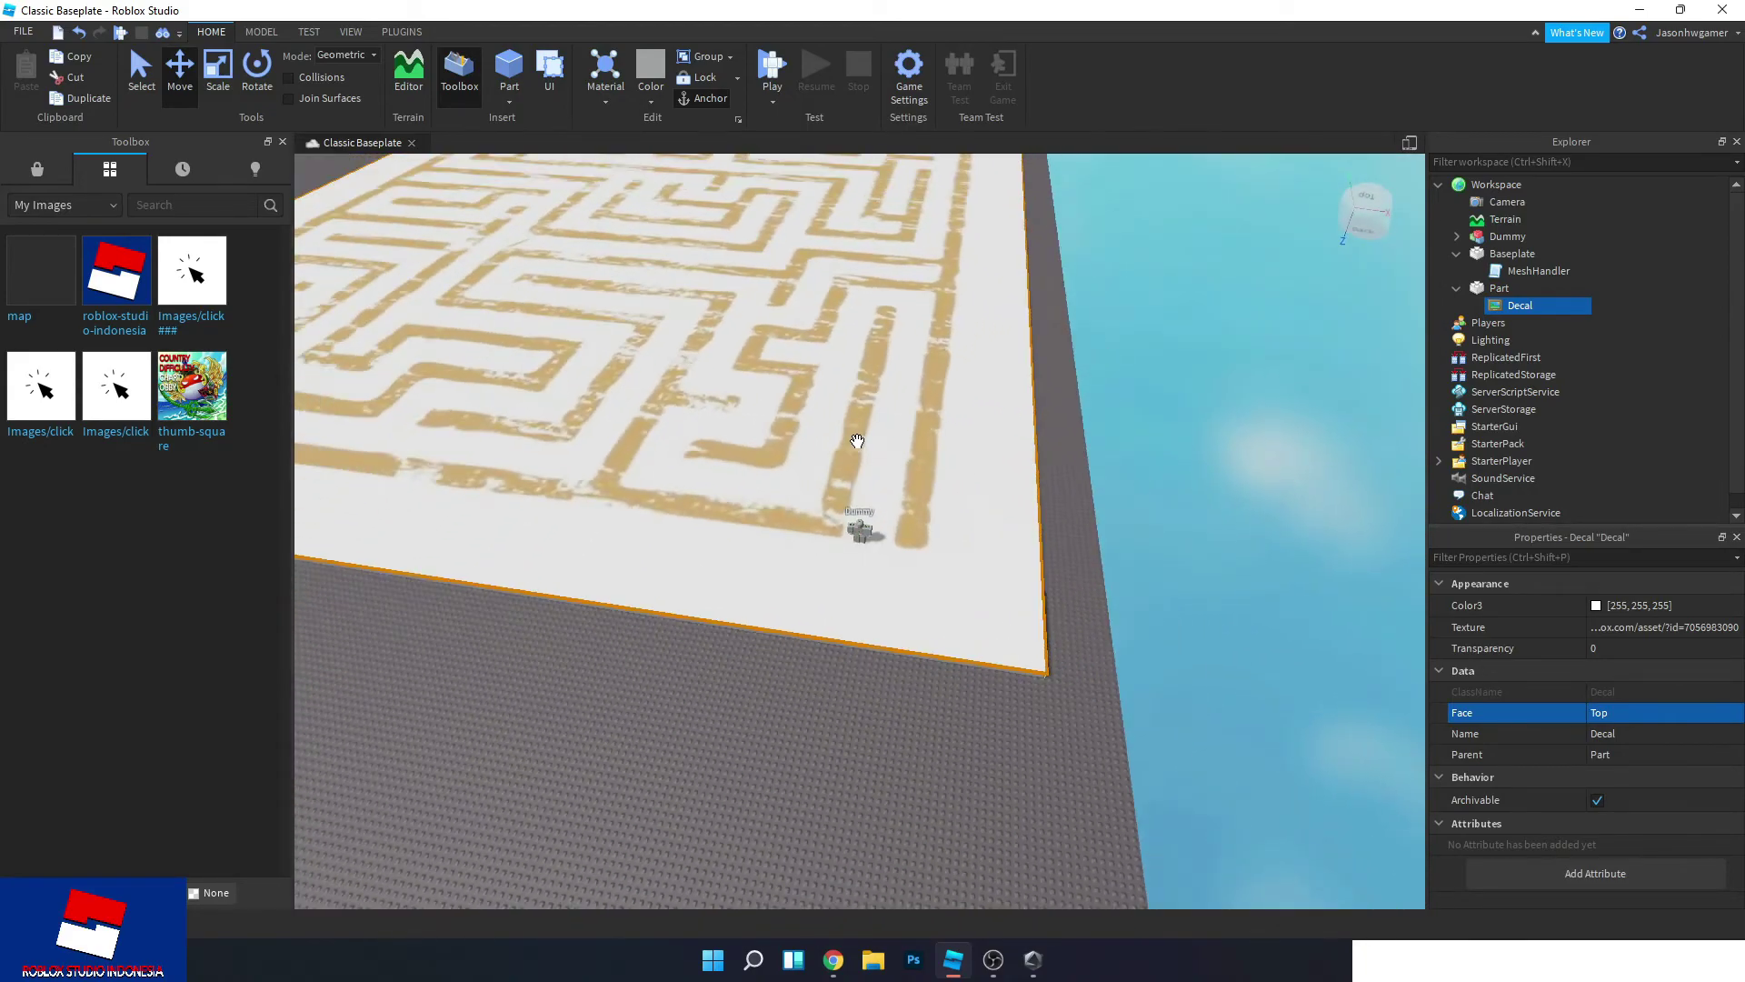